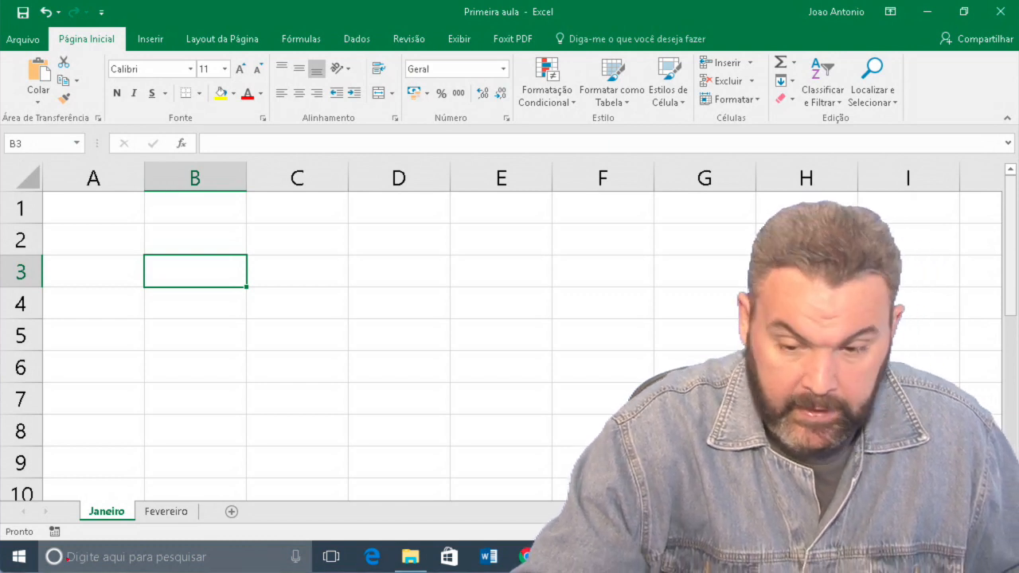
- Mark the edges of column B and row 3 with red lines and outline cell B3 in blue
{"action": "left_click_drag", "start_coordinate": [247, 167], "coordinate": [246, 490]}
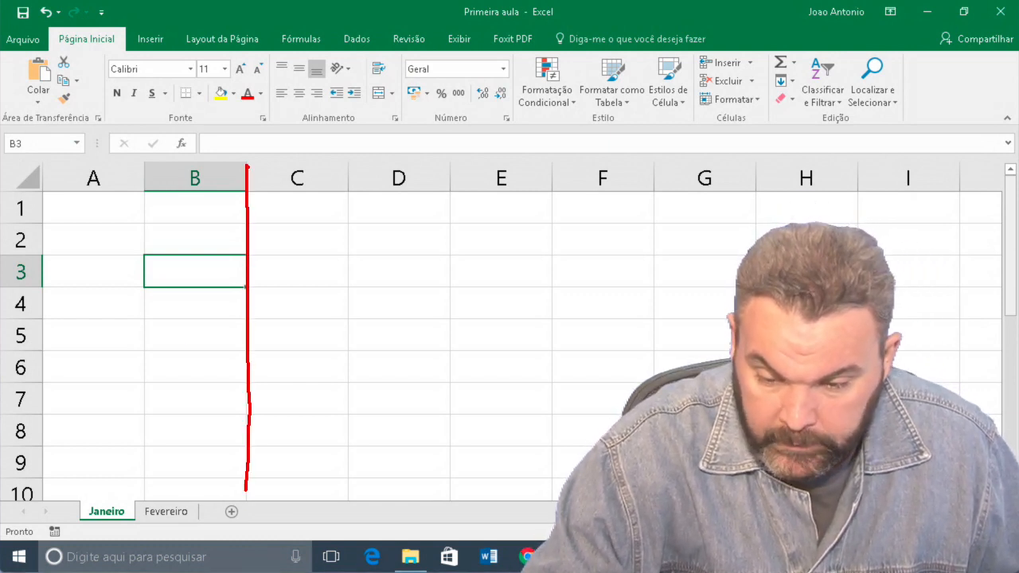
{"action": "left_click_drag", "start_coordinate": [144, 166], "coordinate": [143, 514]}
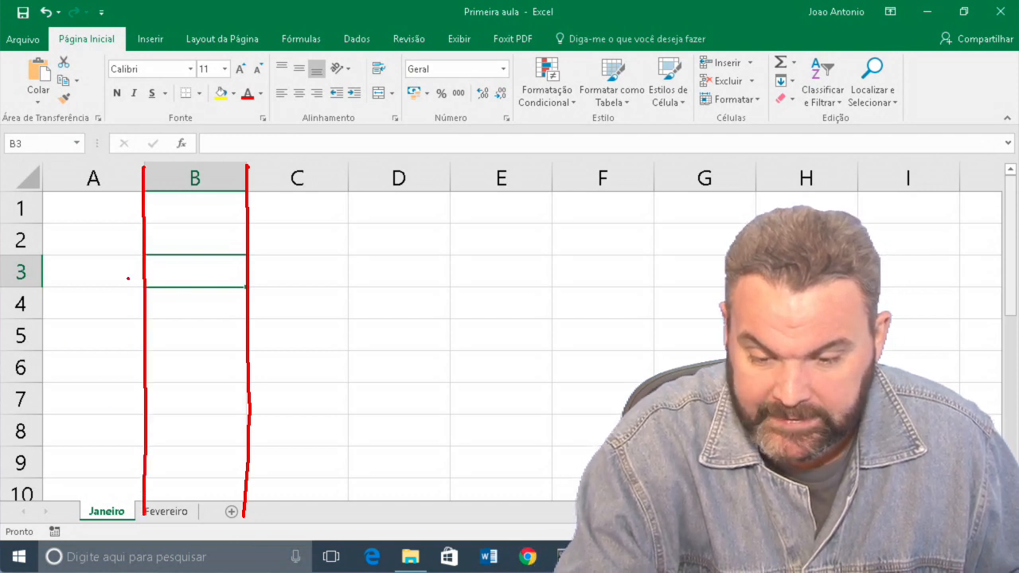
{"action": "left_click_drag", "start_coordinate": [8, 287], "coordinate": [369, 287]}
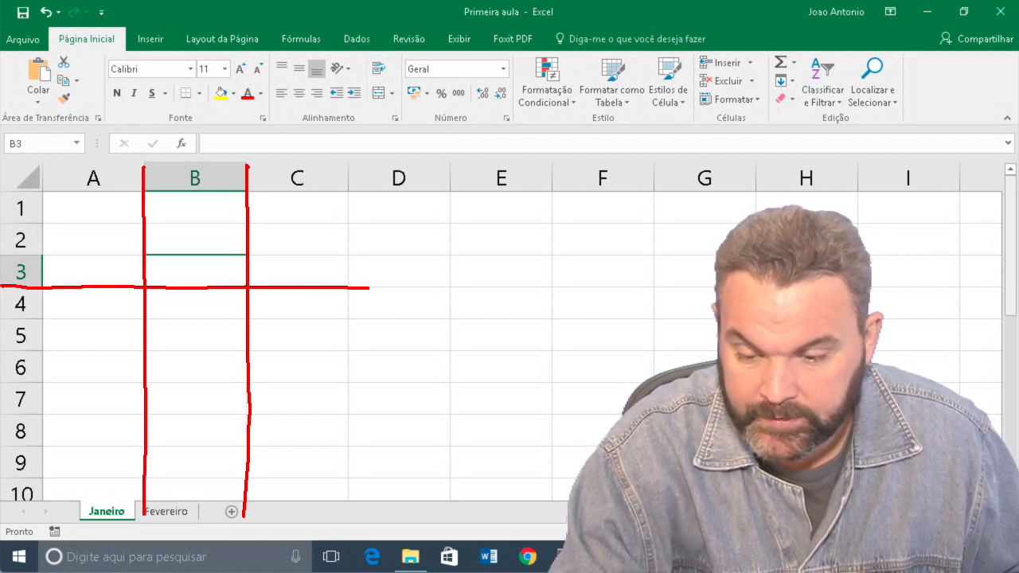
{"action": "left_click_drag", "start_coordinate": [2, 256], "coordinate": [394, 249]}
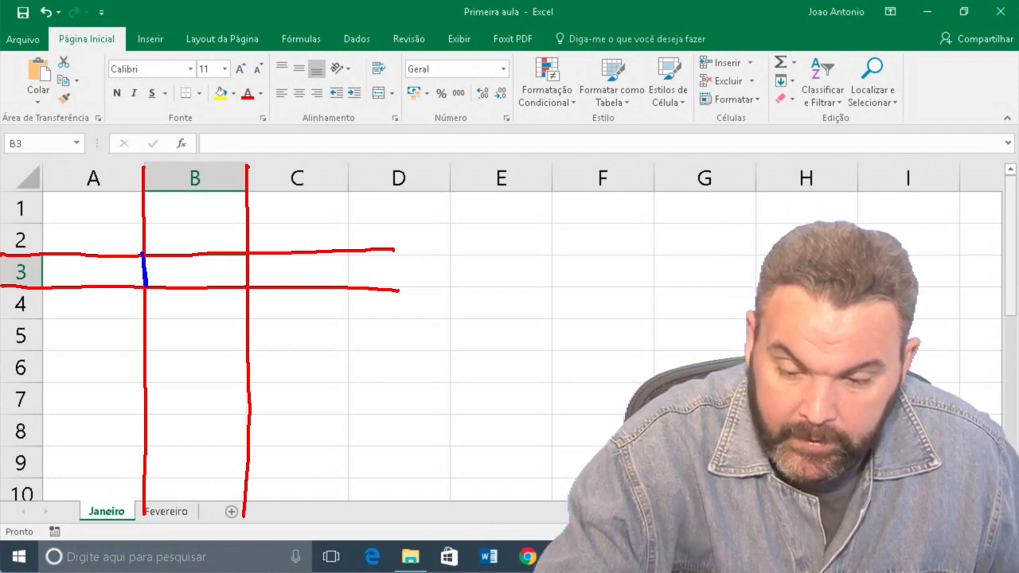
{"action": "mouse_move", "coordinate": [143, 253]}
{"action": "left_mouse_down"}
{"action": "mouse_move", "coordinate": [247, 256]}
{"action": "mouse_move", "coordinate": [193, 292]}
{"action": "mouse_move", "coordinate": [141, 262]}
{"action": "mouse_move", "coordinate": [220, 256]}
{"action": "left_mouse_up"}
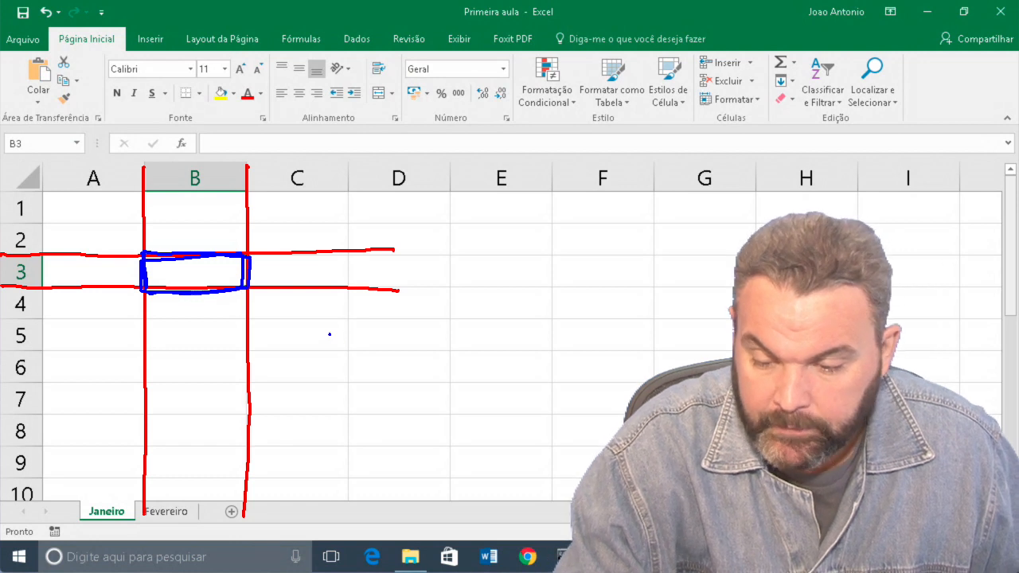
- Handwrite "célula" in blue beside cell B3 and circle the B column header and the row 3 header
{"action": "mouse_move", "coordinate": [330, 332]}
{"action": "left_mouse_down"}
{"action": "mouse_move", "coordinate": [331, 367]}
{"action": "mouse_move", "coordinate": [364, 358]}
{"action": "left_mouse_up"}
{"action": "mouse_move", "coordinate": [376, 313]}
{"action": "left_mouse_down"}
{"action": "mouse_move", "coordinate": [402, 347]}
{"action": "mouse_move", "coordinate": [430, 318]}
{"action": "mouse_move", "coordinate": [480, 331]}
{"action": "mouse_move", "coordinate": [511, 322]}
{"action": "left_mouse_up"}
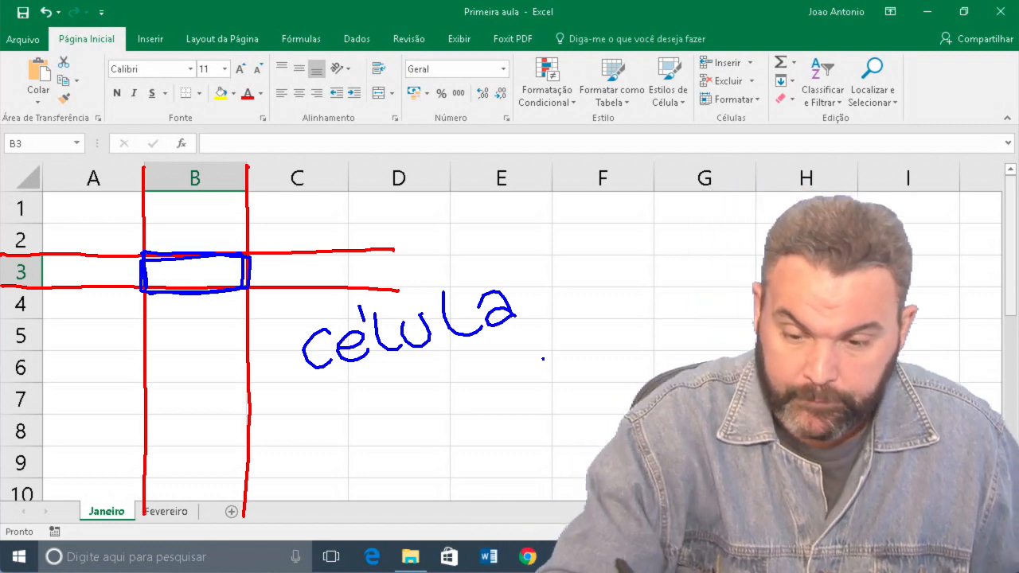
{"action": "mouse_move", "coordinate": [199, 158]}
{"action": "left_mouse_down"}
{"action": "mouse_move", "coordinate": [185, 191]}
{"action": "mouse_move", "coordinate": [203, 157]}
{"action": "left_mouse_up"}
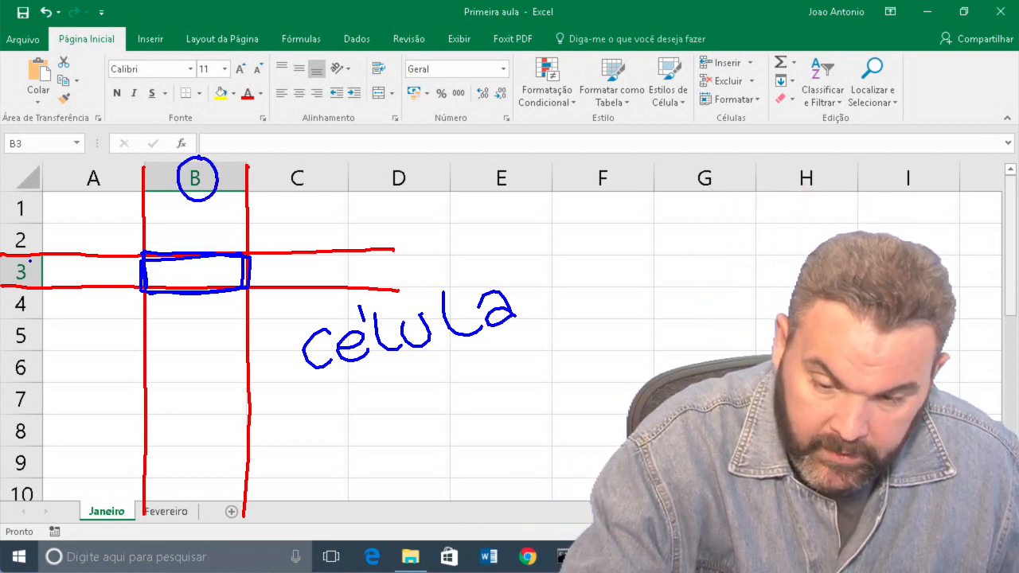
{"action": "mouse_move", "coordinate": [9, 263]}
{"action": "left_mouse_down"}
{"action": "mouse_move", "coordinate": [29, 255]}
{"action": "mouse_move", "coordinate": [43, 275]}
{"action": "left_mouse_up"}
{"action": "left_click_drag", "start_coordinate": [304, 409], "coordinate": [304, 410]}
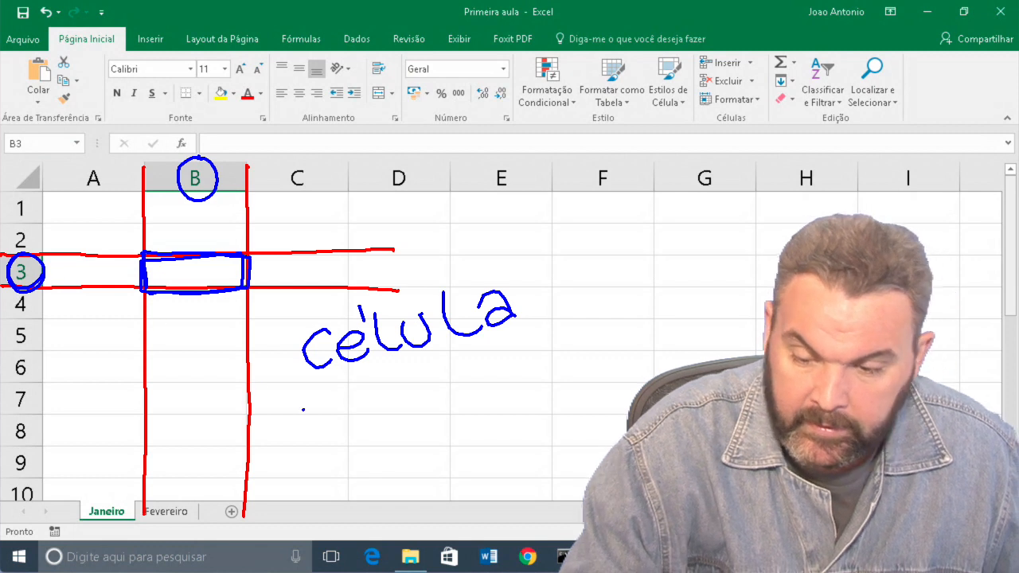
- Hatch cell B3 in blue and handwrite "B3" below the word "célula"
{"action": "mouse_move", "coordinate": [154, 287]}
{"action": "left_mouse_down"}
{"action": "mouse_move", "coordinate": [188, 261]}
{"action": "mouse_move", "coordinate": [241, 260]}
{"action": "left_mouse_up"}
{"action": "left_click_drag", "start_coordinate": [370, 368], "coordinate": [380, 396]}
{"action": "left_click_drag", "start_coordinate": [430, 357], "coordinate": [422, 395]}
{"action": "left_click", "coordinate": [442, 429]}
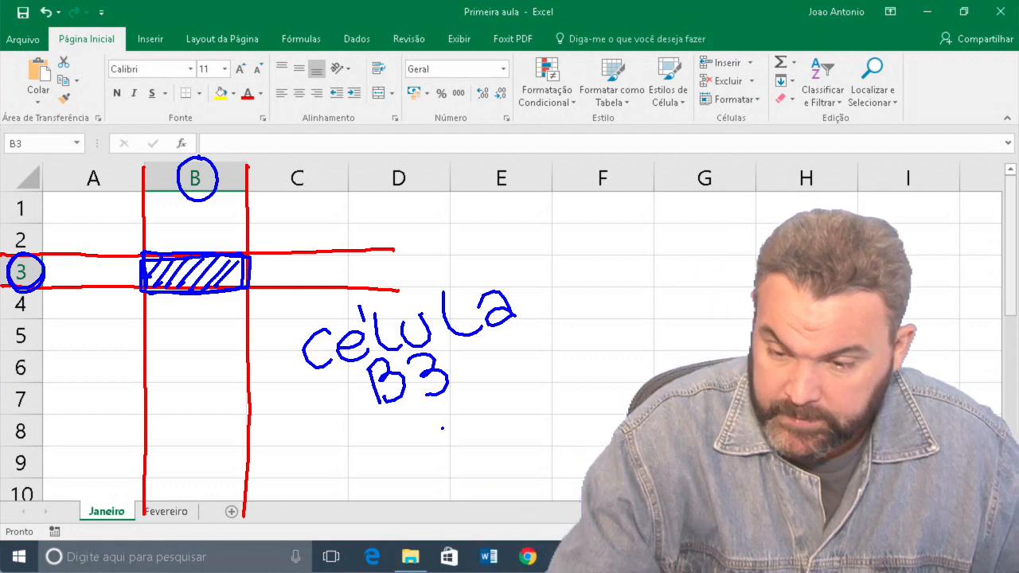
- Outline cells E1 and C9 in blue and label each by hand with its address
{"action": "mouse_move", "coordinate": [451, 192]}
{"action": "left_mouse_down"}
{"action": "mouse_move", "coordinate": [452, 219]}
{"action": "mouse_move", "coordinate": [544, 218]}
{"action": "mouse_move", "coordinate": [532, 194]}
{"action": "mouse_move", "coordinate": [450, 195]}
{"action": "left_mouse_up"}
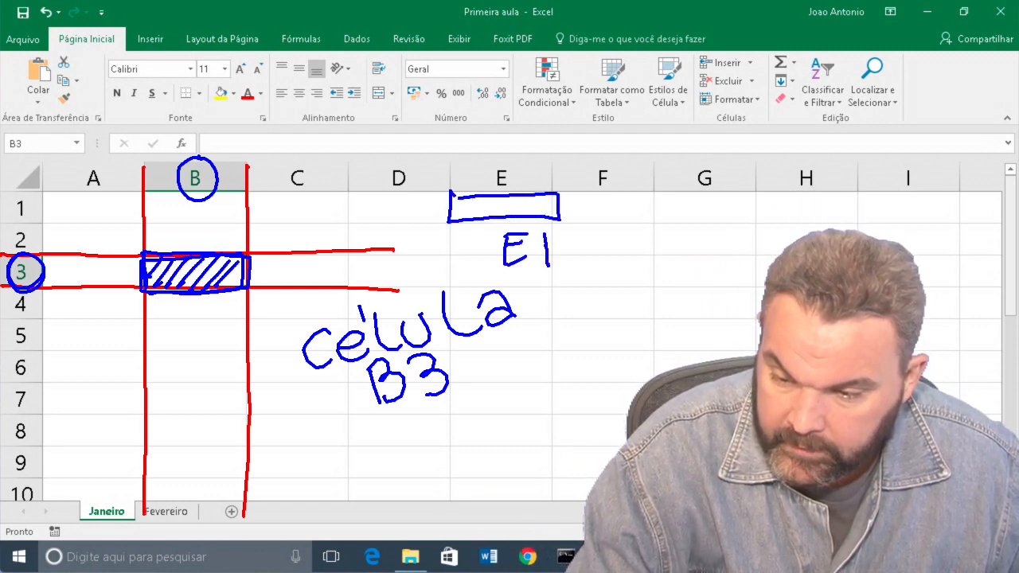
{"action": "mouse_move", "coordinate": [248, 444]}
{"action": "left_mouse_down"}
{"action": "mouse_move", "coordinate": [293, 475]}
{"action": "mouse_move", "coordinate": [355, 444]}
{"action": "mouse_move", "coordinate": [240, 442]}
{"action": "left_mouse_up"}
{"action": "mouse_move", "coordinate": [368, 472]}
{"action": "left_mouse_down"}
{"action": "mouse_move", "coordinate": [395, 455]}
{"action": "mouse_move", "coordinate": [402, 483]}
{"action": "left_mouse_up"}
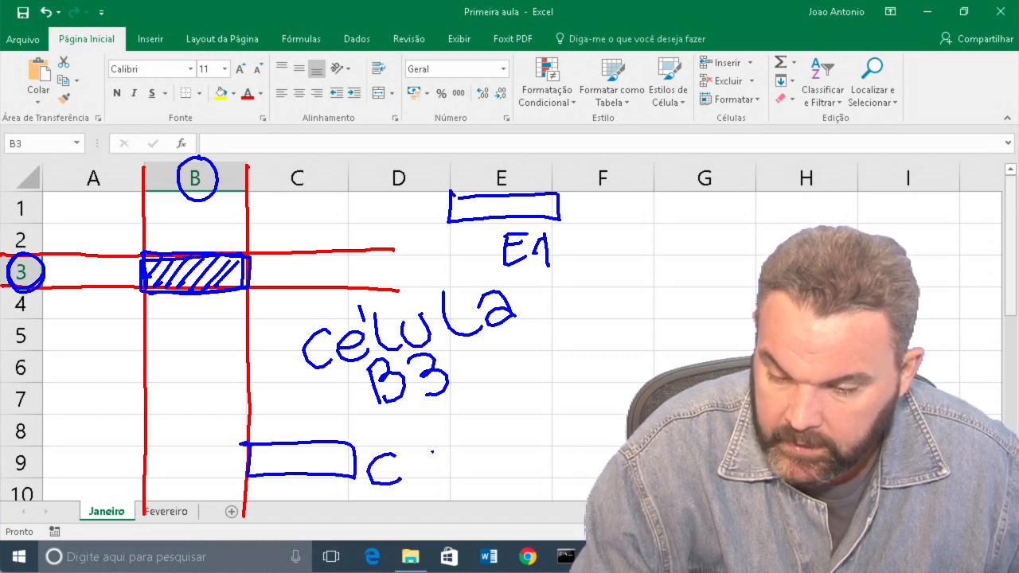
{"action": "mouse_move", "coordinate": [430, 445]}
{"action": "left_mouse_down"}
{"action": "mouse_move", "coordinate": [445, 476]}
{"action": "mouse_move", "coordinate": [420, 492]}
{"action": "left_mouse_up"}
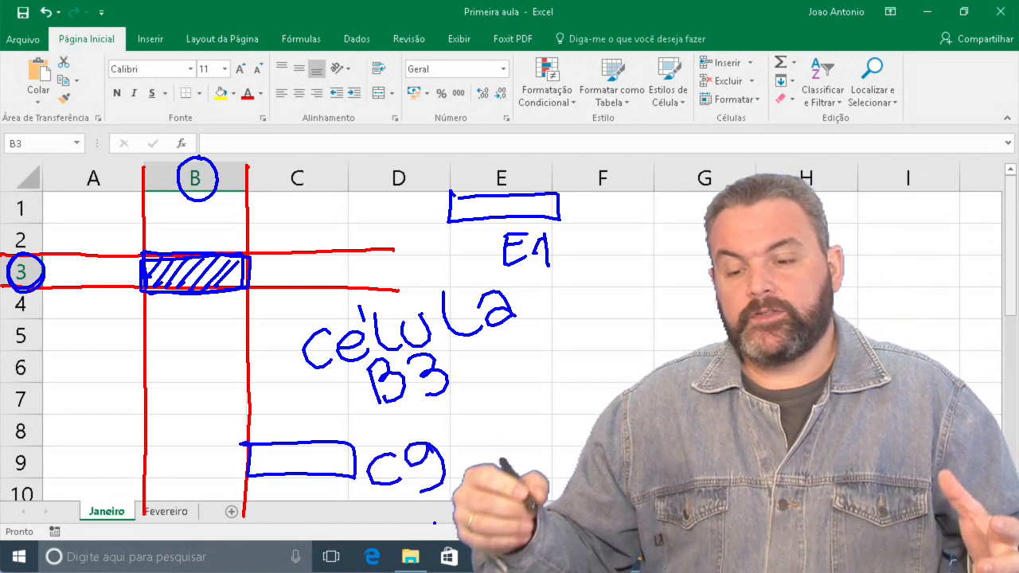
- Hatch cell C9 and circle the Janeiro sheet name in blue, clearing all annotations at the end
{"action": "mouse_move", "coordinate": [250, 475]}
{"action": "left_mouse_down"}
{"action": "mouse_move", "coordinate": [275, 440]}
{"action": "mouse_move", "coordinate": [307, 444]}
{"action": "left_mouse_up"}
{"action": "mouse_move", "coordinate": [308, 468]}
{"action": "left_mouse_down"}
{"action": "mouse_move", "coordinate": [327, 442]}
{"action": "mouse_move", "coordinate": [339, 443]}
{"action": "left_mouse_up"}
{"action": "left_click_drag", "start_coordinate": [338, 475], "coordinate": [352, 450]}
{"action": "left_click_drag", "start_coordinate": [125, 492], "coordinate": [134, 500]}
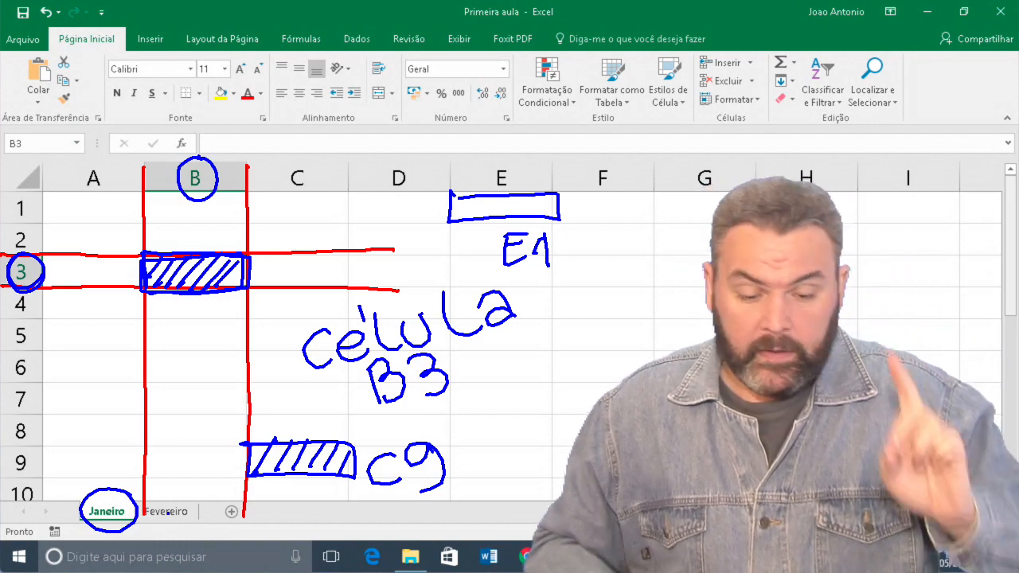
{"action": "key", "text": "Escape"}
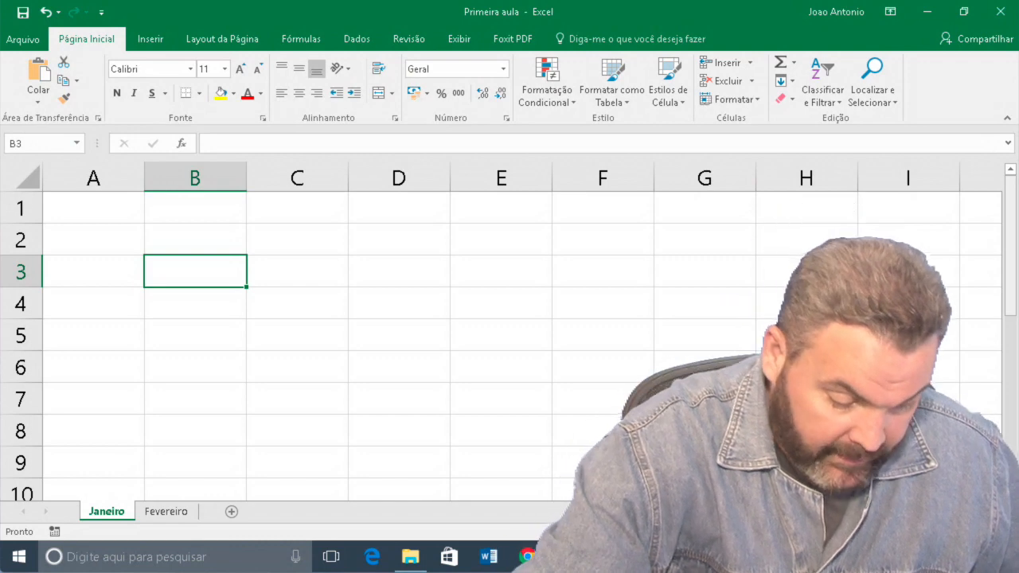
- Circle cell B3 in red and link it with an arrow to its circled address in the Name Box, clearing the marks at the end
{"action": "mouse_move", "coordinate": [183, 235]}
{"action": "left_mouse_down"}
{"action": "mouse_move", "coordinate": [209, 241]}
{"action": "mouse_move", "coordinate": [185, 326]}
{"action": "mouse_move", "coordinate": [206, 229]}
{"action": "mouse_move", "coordinate": [177, 241]}
{"action": "left_mouse_up"}
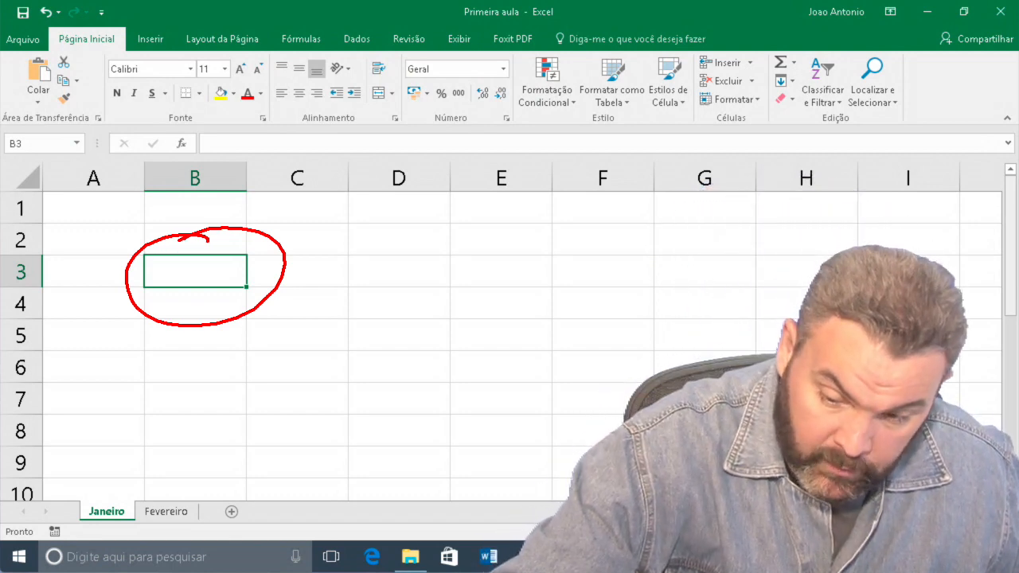
{"action": "mouse_move", "coordinate": [186, 245]}
{"action": "left_mouse_down"}
{"action": "mouse_move", "coordinate": [56, 144]}
{"action": "mouse_move", "coordinate": [25, 144]}
{"action": "mouse_move", "coordinate": [22, 163]}
{"action": "mouse_move", "coordinate": [35, 152]}
{"action": "mouse_move", "coordinate": [31, 129]}
{"action": "left_mouse_up"}
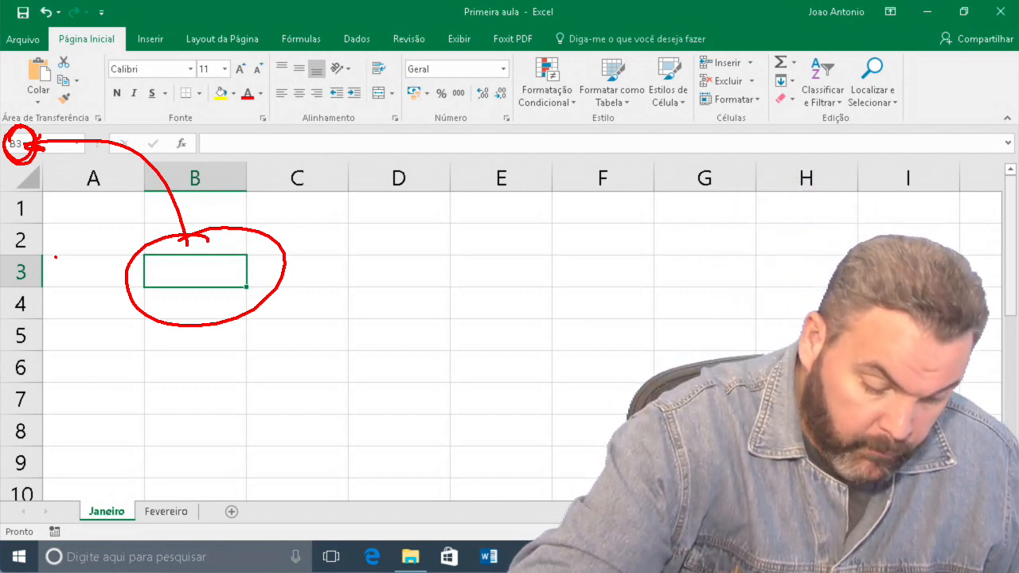
{"action": "key", "text": "Escape"}
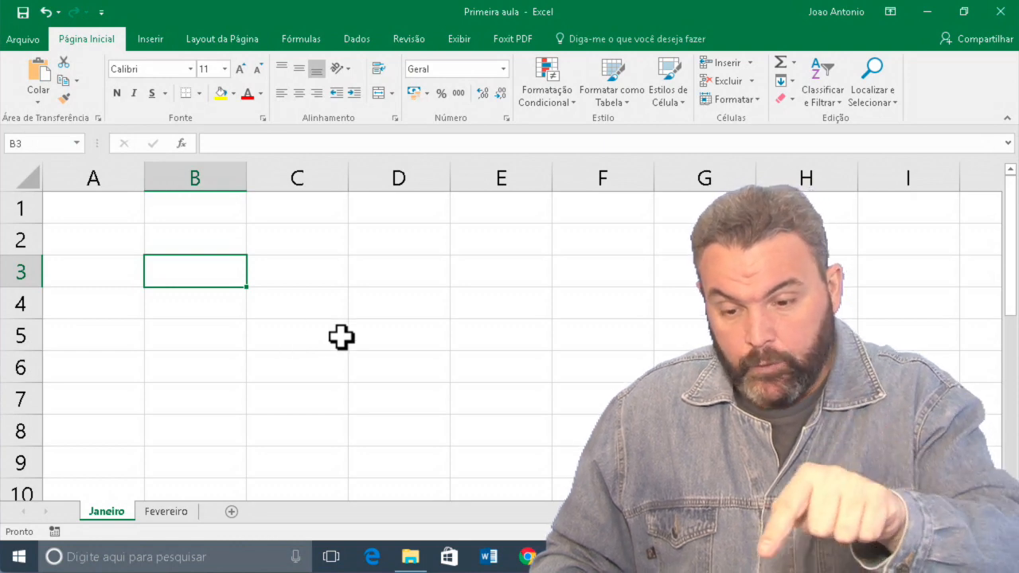
- Select cells D3, B2, A5 and C7 one after another
{"action": "left_click", "coordinate": [388, 280]}
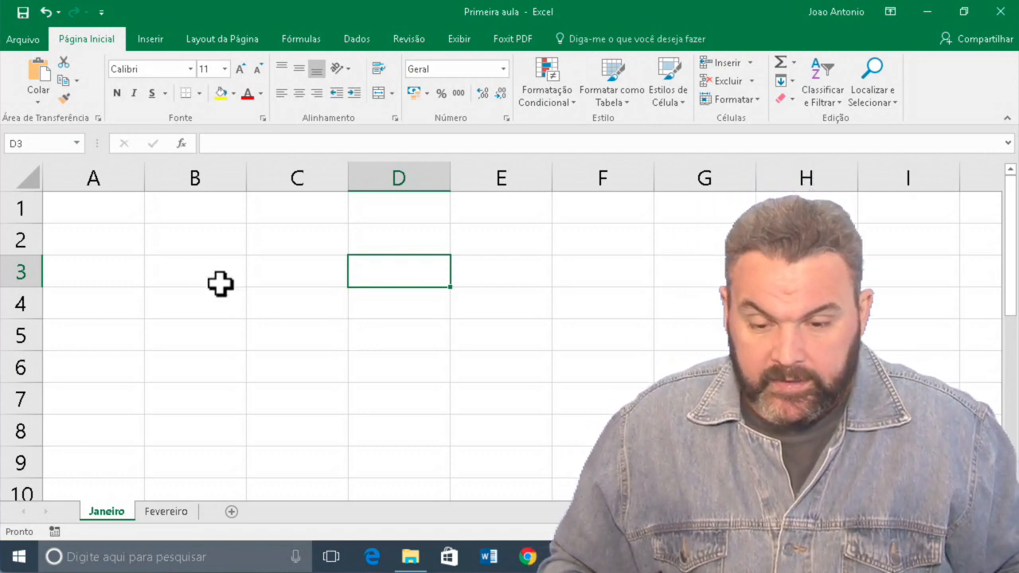
{"action": "left_click", "coordinate": [168, 242]}
{"action": "left_click", "coordinate": [86, 339]}
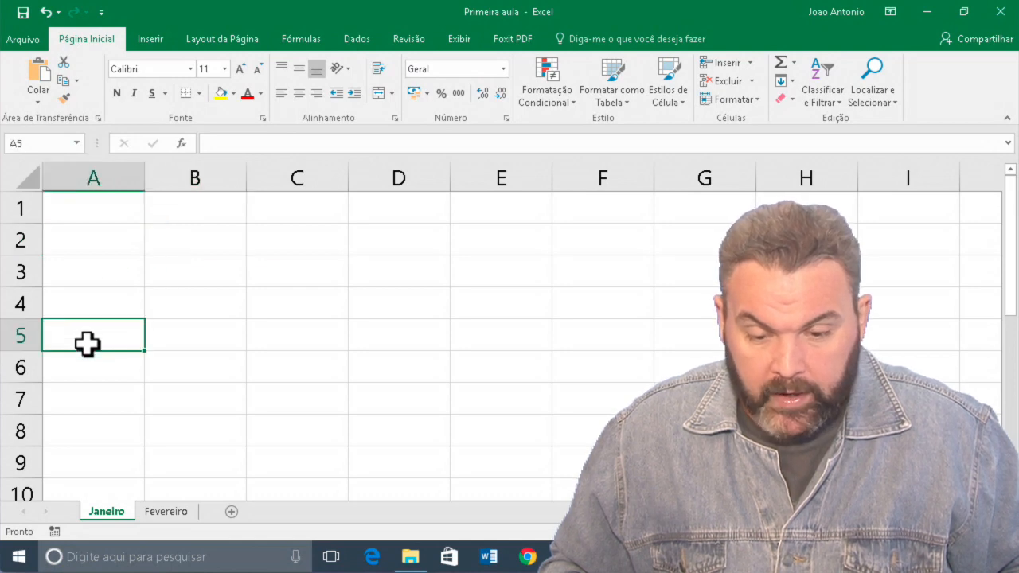
{"action": "left_click", "coordinate": [331, 409]}
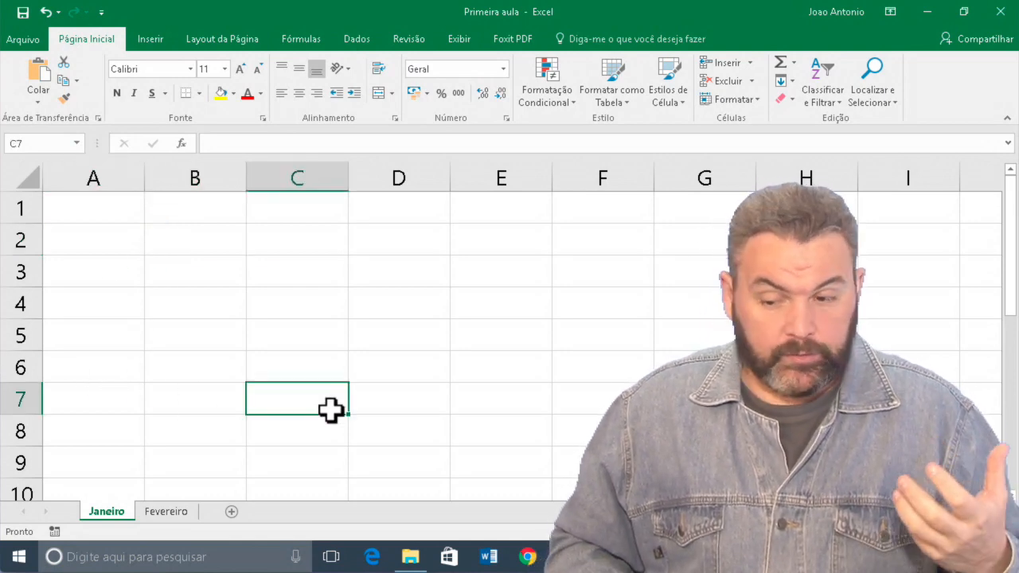
- Move the active cell from C7 one cell at a time through columns B to D, ending on D4
{"action": "key", "text": "Up"}
{"action": "key", "text": "Up"}
{"action": "key", "text": "Up"}
{"action": "key", "text": "Left"}
{"action": "key", "text": "Up"}
{"action": "key", "text": "Up"}
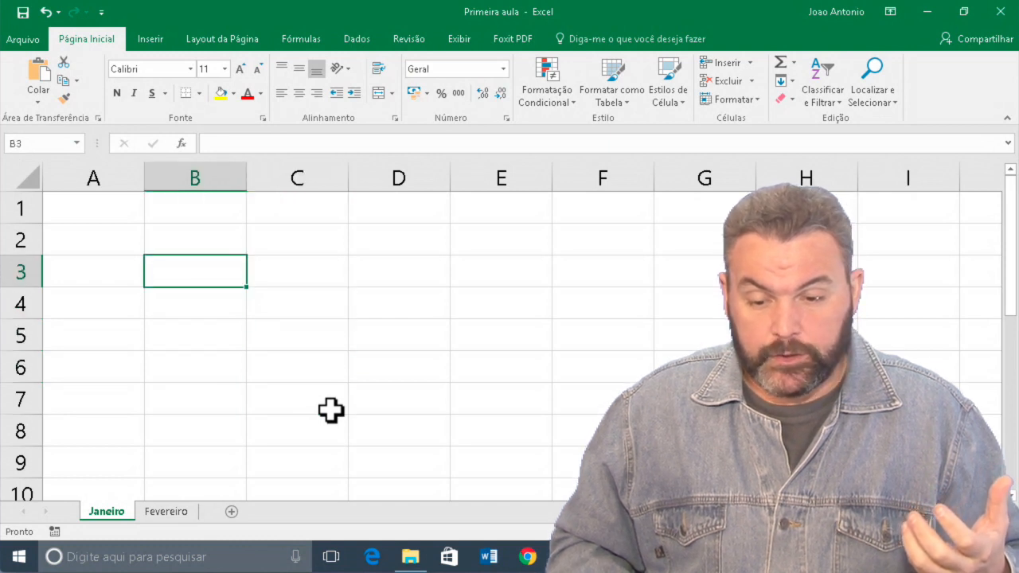
{"action": "key", "text": "Right"}
{"action": "key", "text": "Right"}
{"action": "key", "text": "Down"}
{"action": "key", "text": "Down"}
{"action": "key", "text": "Left"}
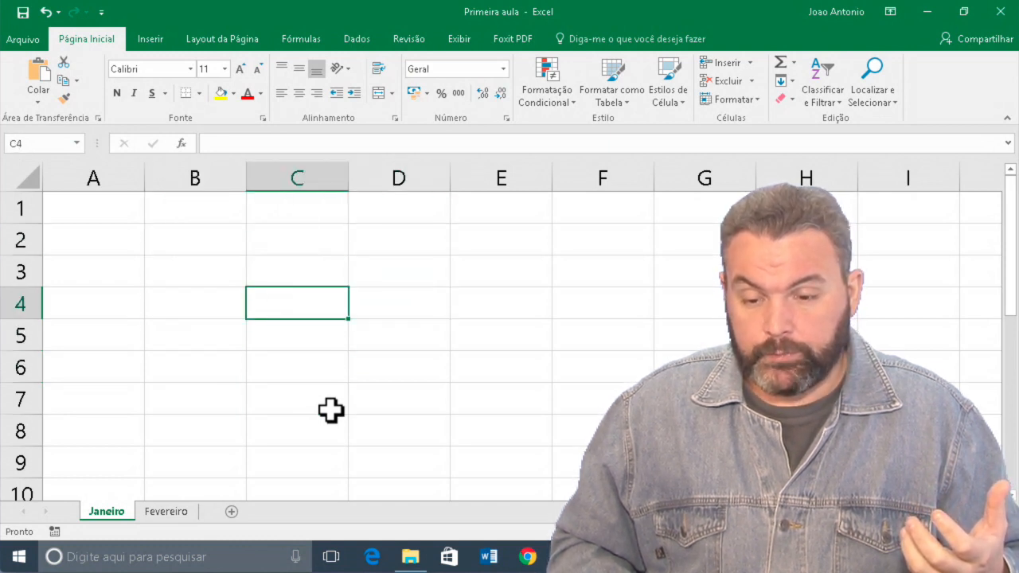
{"action": "key", "text": "Up"}
{"action": "key", "text": "Up"}
{"action": "key", "text": "Left"}
{"action": "key", "text": "Down"}
{"action": "key", "text": "Down"}
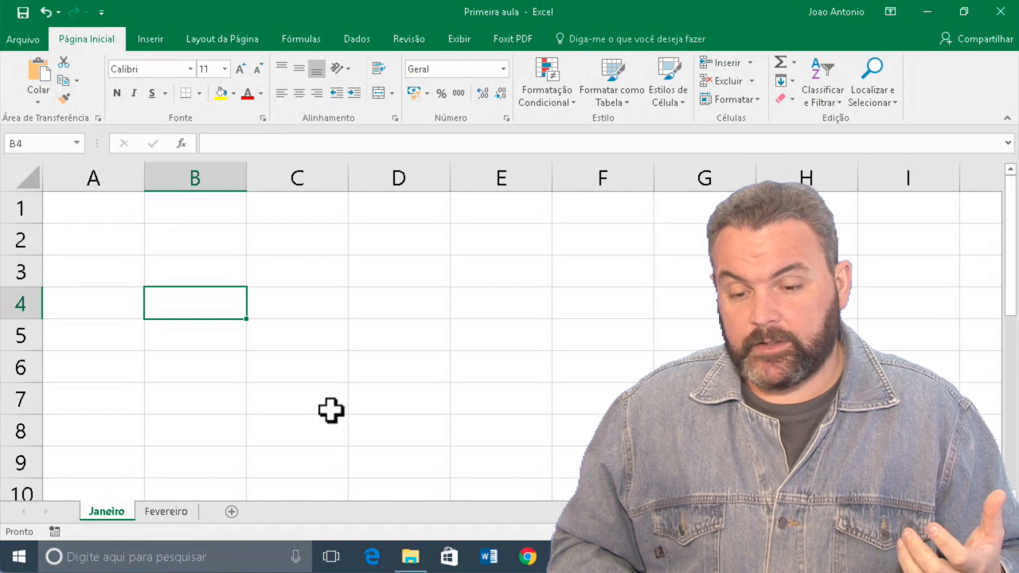
{"action": "key", "text": "Right"}
{"action": "key", "text": "Up"}
{"action": "key", "text": "Right"}
{"action": "key", "text": "Down"}
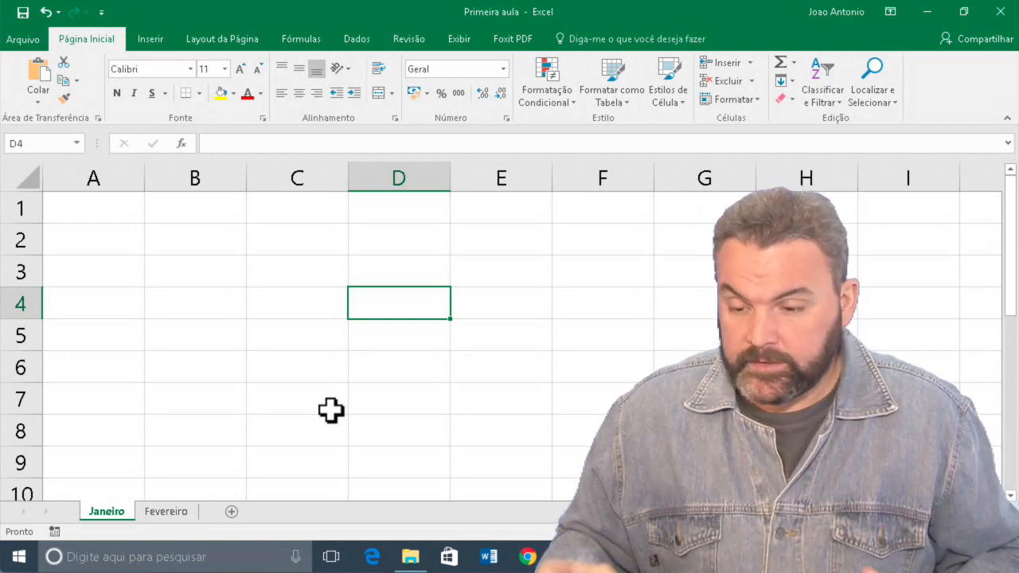
- Enter a person's first name in cell B3 without committing it and circle the text cursor in red
{"action": "left_click", "coordinate": [208, 271]}
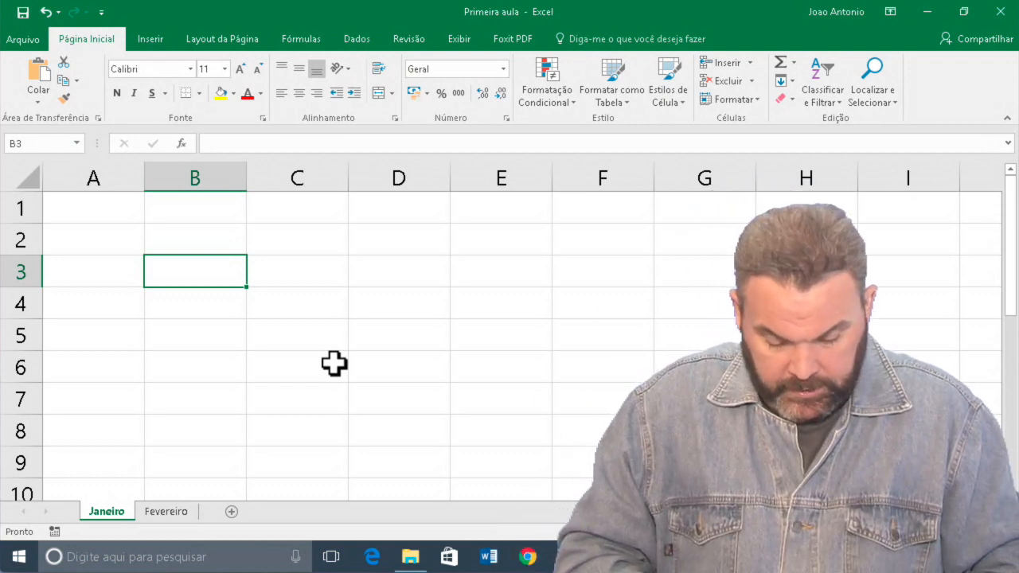
{"action": "type", "text": "João"}
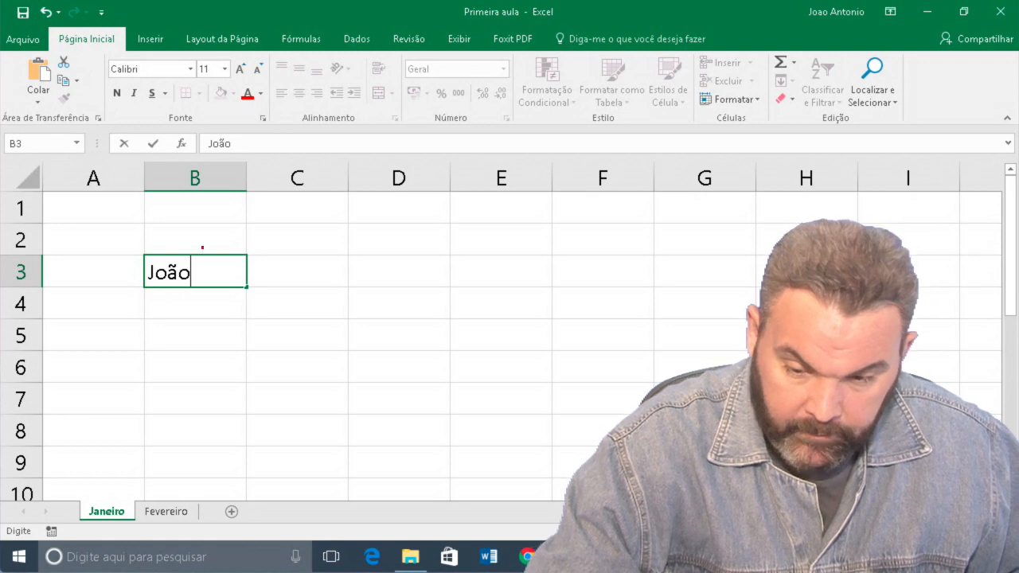
{"action": "mouse_move", "coordinate": [203, 247]}
{"action": "left_mouse_down"}
{"action": "mouse_move", "coordinate": [185, 269]}
{"action": "mouse_move", "coordinate": [189, 297]}
{"action": "mouse_move", "coordinate": [204, 248]}
{"action": "left_mouse_up"}
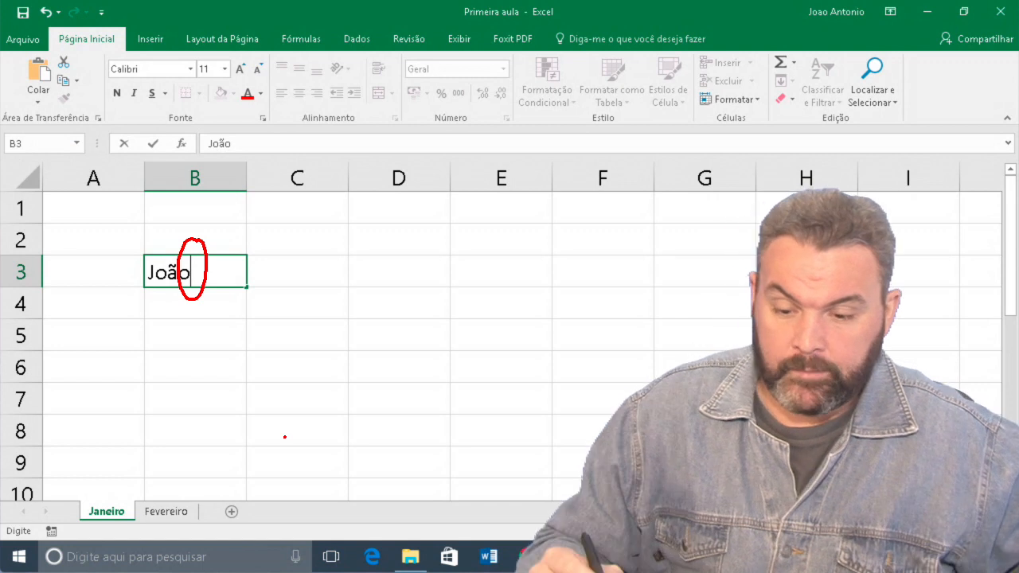
- Handwrite "ENTER" in red across columns C and D around rows 5 and 6
{"action": "mouse_move", "coordinate": [295, 341]}
{"action": "left_mouse_down"}
{"action": "mouse_move", "coordinate": [322, 369]}
{"action": "mouse_move", "coordinate": [347, 365]}
{"action": "mouse_move", "coordinate": [355, 332]}
{"action": "left_mouse_up"}
{"action": "mouse_move", "coordinate": [371, 334]}
{"action": "left_mouse_down"}
{"action": "mouse_move", "coordinate": [372, 371]}
{"action": "mouse_move", "coordinate": [380, 331]}
{"action": "left_mouse_up"}
{"action": "left_click_drag", "start_coordinate": [386, 332], "coordinate": [398, 370]}
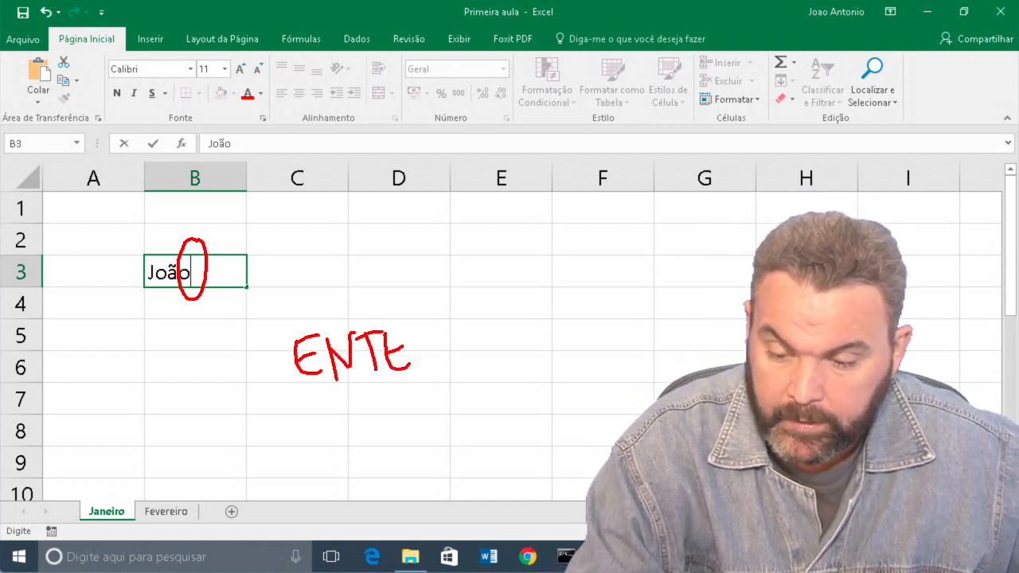
{"action": "left_click_drag", "start_coordinate": [387, 333], "coordinate": [407, 330]}
{"action": "left_click_drag", "start_coordinate": [412, 337], "coordinate": [414, 363]}
{"action": "mouse_move", "coordinate": [412, 333]}
{"action": "left_mouse_down"}
{"action": "mouse_move", "coordinate": [428, 338]}
{"action": "mouse_move", "coordinate": [422, 355]}
{"action": "left_mouse_up"}
{"action": "left_click_drag", "start_coordinate": [422, 355], "coordinate": [445, 365]}
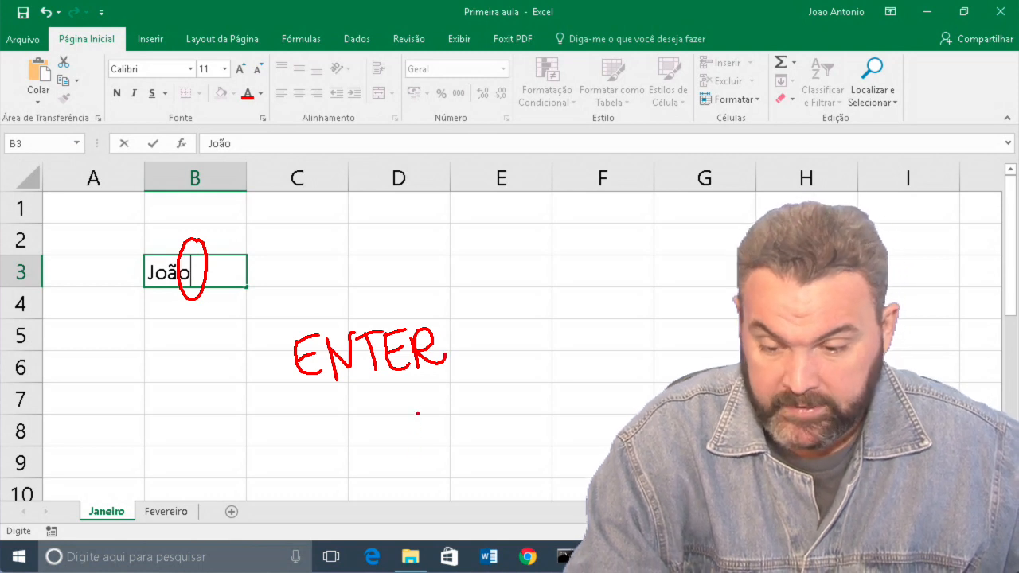
- Handwrite "TAB" in red above the word "ENTER" and add two opposing arrows beside it
{"action": "mouse_move", "coordinate": [322, 248]}
{"action": "left_mouse_down"}
{"action": "mouse_move", "coordinate": [325, 285]}
{"action": "mouse_move", "coordinate": [344, 247]}
{"action": "left_mouse_up"}
{"action": "mouse_move", "coordinate": [348, 285]}
{"action": "left_mouse_down"}
{"action": "mouse_move", "coordinate": [353, 250]}
{"action": "mouse_move", "coordinate": [379, 275]}
{"action": "mouse_move", "coordinate": [368, 263]}
{"action": "left_mouse_up"}
{"action": "mouse_move", "coordinate": [386, 247]}
{"action": "left_mouse_down"}
{"action": "mouse_move", "coordinate": [387, 271]}
{"action": "mouse_move", "coordinate": [441, 231]}
{"action": "mouse_move", "coordinate": [460, 250]}
{"action": "left_mouse_up"}
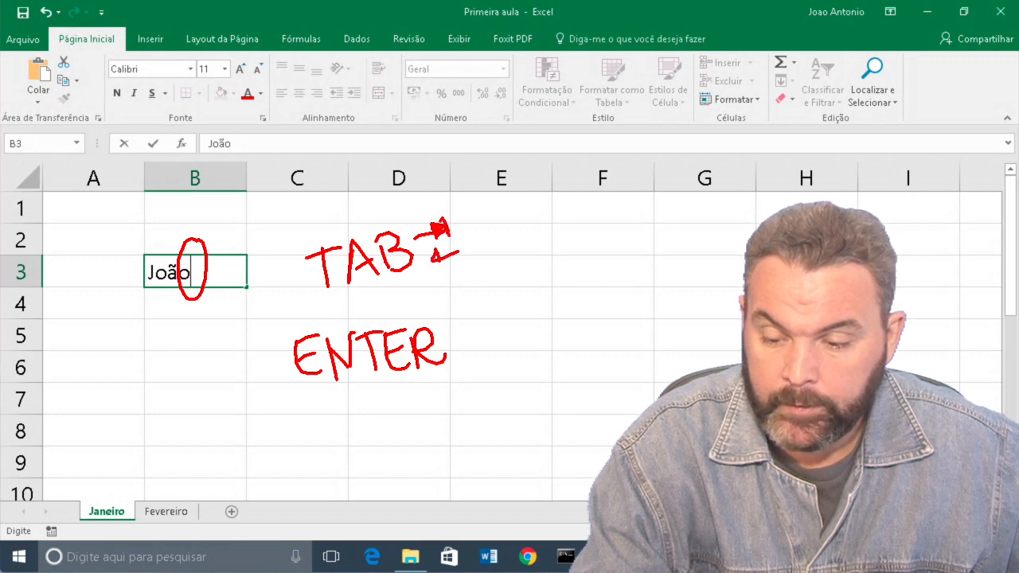
{"action": "left_click", "coordinate": [474, 331]}
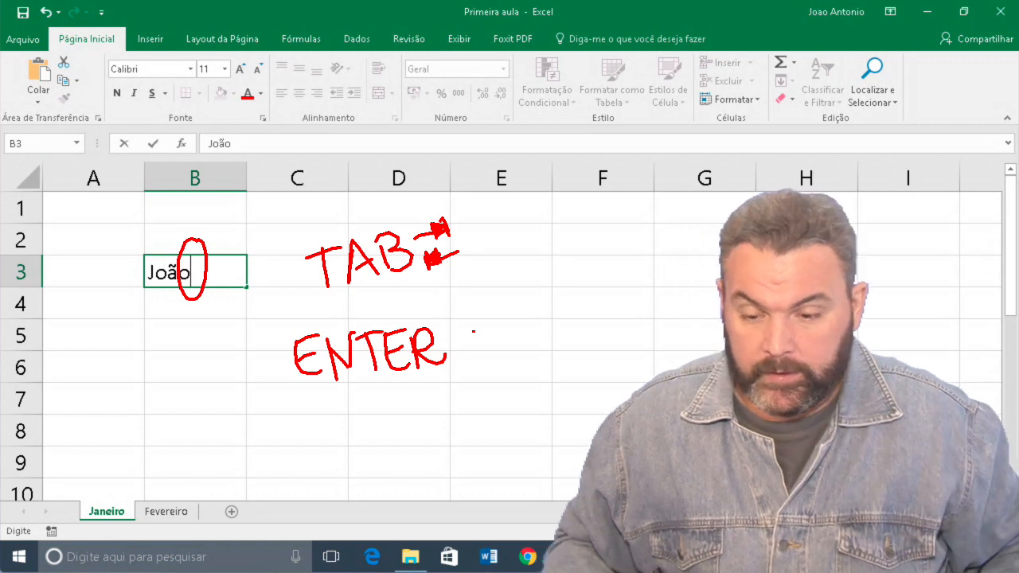
- Circle "ENTER" in red and "TAB" in blue, and outline cells C3 and B4 in blue
{"action": "mouse_move", "coordinate": [296, 388]}
{"action": "left_mouse_down"}
{"action": "mouse_move", "coordinate": [468, 356]}
{"action": "mouse_move", "coordinate": [282, 367]}
{"action": "mouse_move", "coordinate": [311, 402]}
{"action": "left_mouse_up"}
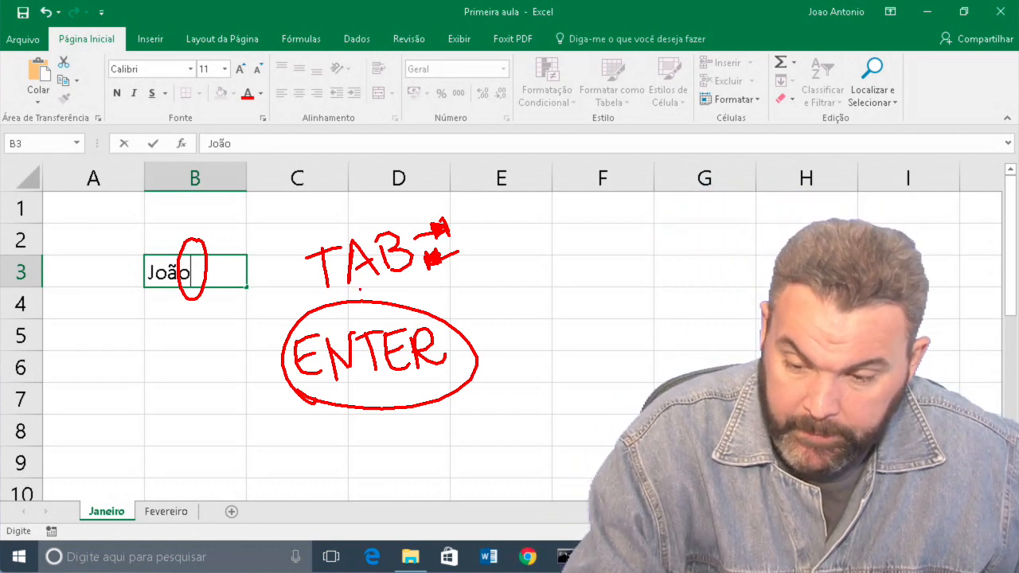
{"action": "mouse_move", "coordinate": [333, 293]}
{"action": "left_mouse_down"}
{"action": "mouse_move", "coordinate": [411, 294]}
{"action": "mouse_move", "coordinate": [321, 226]}
{"action": "mouse_move", "coordinate": [356, 301]}
{"action": "left_mouse_up"}
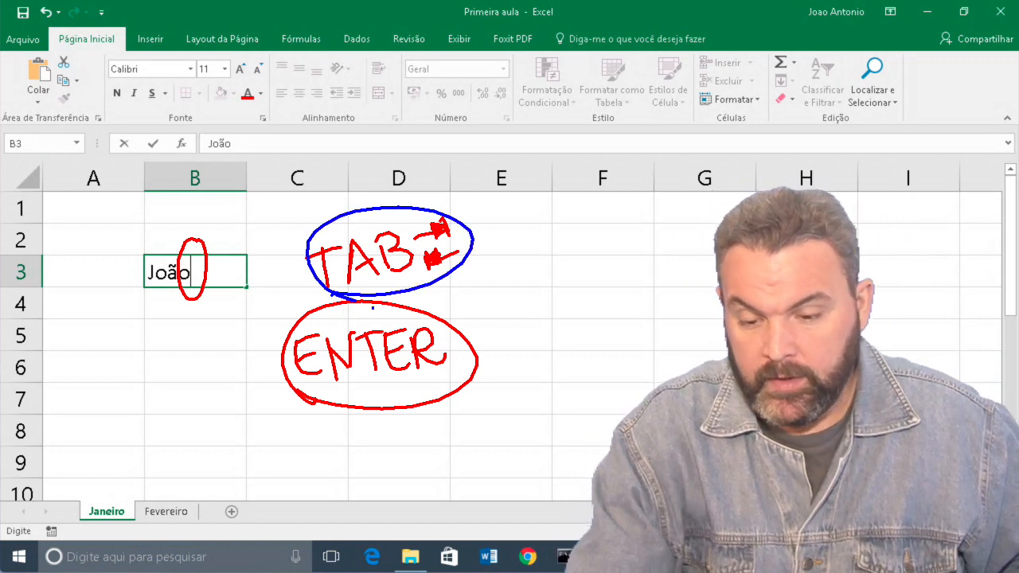
{"action": "mouse_move", "coordinate": [254, 285]}
{"action": "left_mouse_down"}
{"action": "mouse_move", "coordinate": [341, 289]}
{"action": "mouse_move", "coordinate": [352, 250]}
{"action": "mouse_move", "coordinate": [243, 247]}
{"action": "mouse_move", "coordinate": [287, 288]}
{"action": "mouse_move", "coordinate": [351, 284]}
{"action": "mouse_move", "coordinate": [255, 251]}
{"action": "left_mouse_up"}
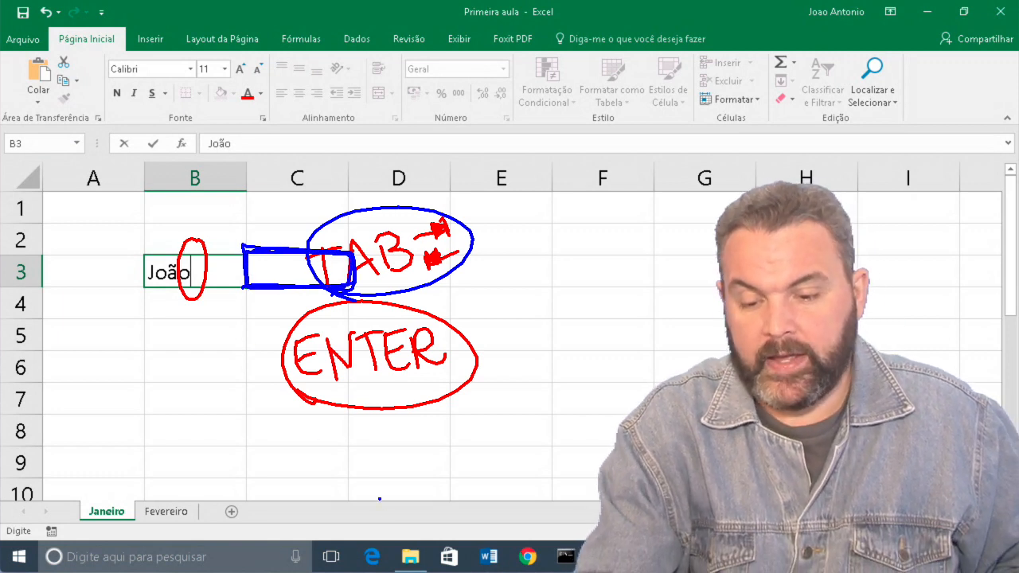
{"action": "mouse_move", "coordinate": [244, 301]}
{"action": "left_mouse_down"}
{"action": "mouse_move", "coordinate": [166, 324]}
{"action": "mouse_move", "coordinate": [145, 285]}
{"action": "mouse_move", "coordinate": [247, 330]}
{"action": "mouse_move", "coordinate": [141, 285]}
{"action": "left_mouse_up"}
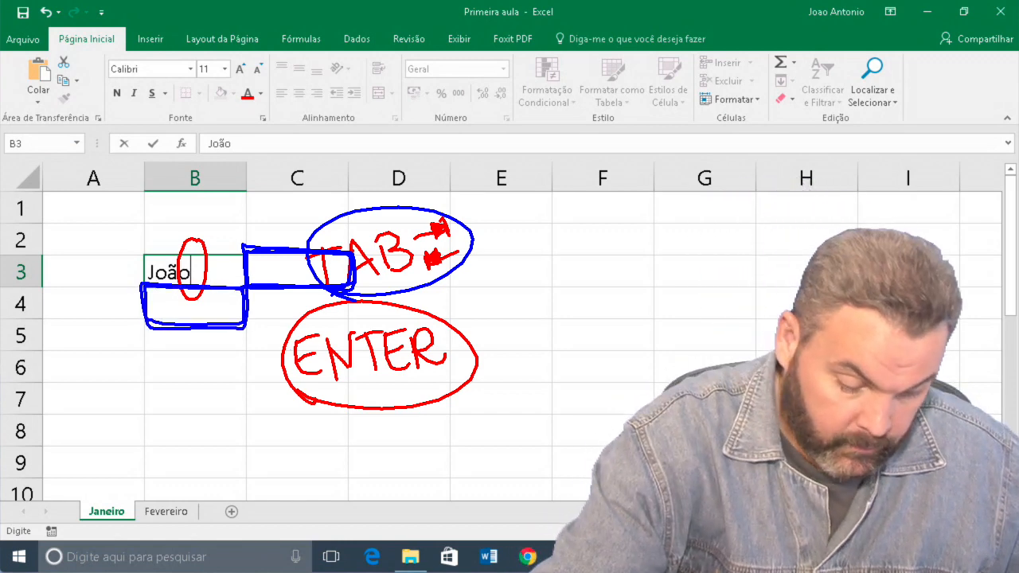
- Clear the ink annotations, commit the name in B3, and enter two more first names in B4 and B5
{"action": "key", "text": "Escape"}
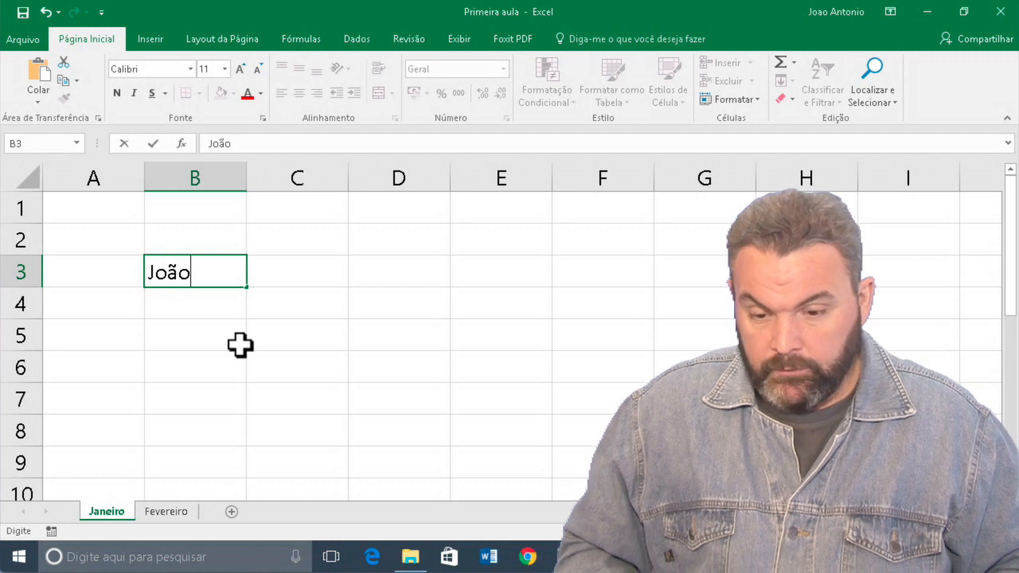
{"action": "key", "text": "Return"}
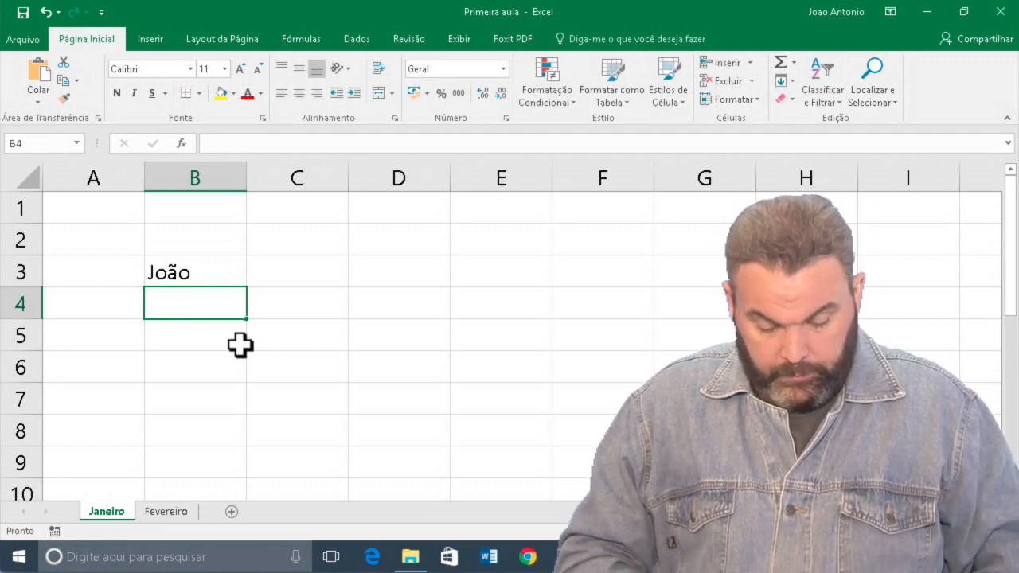
{"action": "type", "text": "Carlos"}
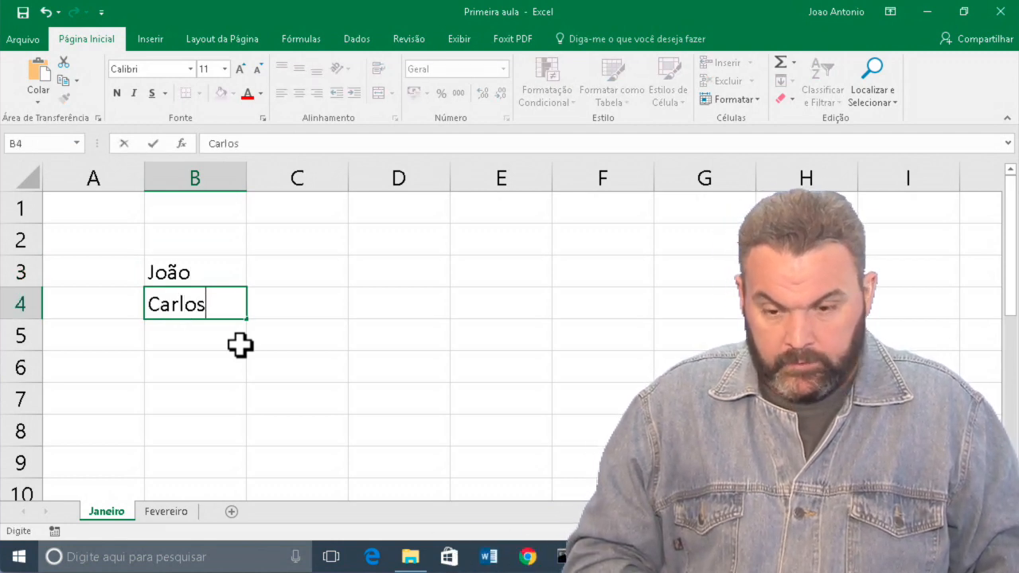
{"action": "key", "text": "Return"}
{"action": "type", "text": "Libório"}
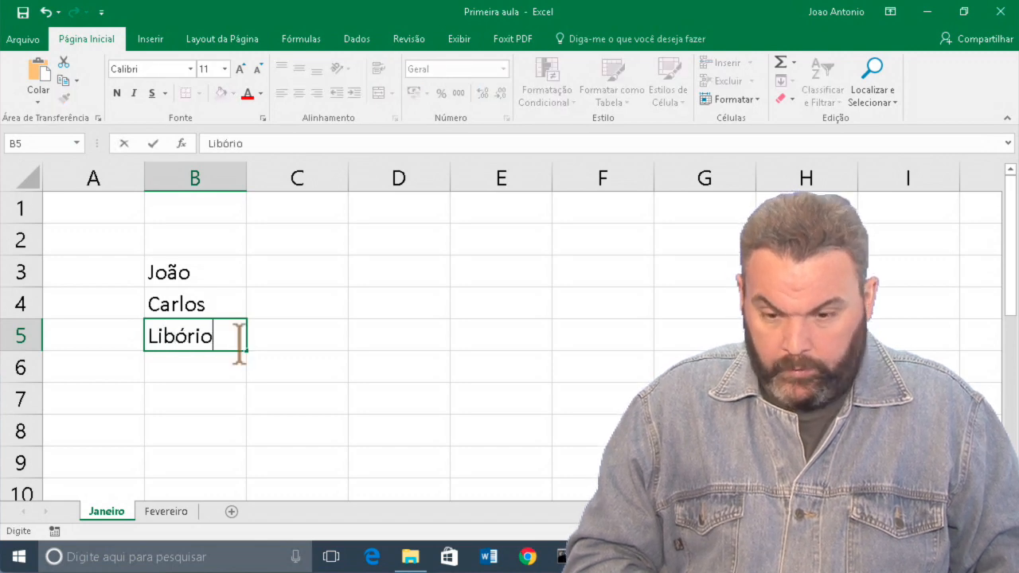
{"action": "key", "text": "Return"}
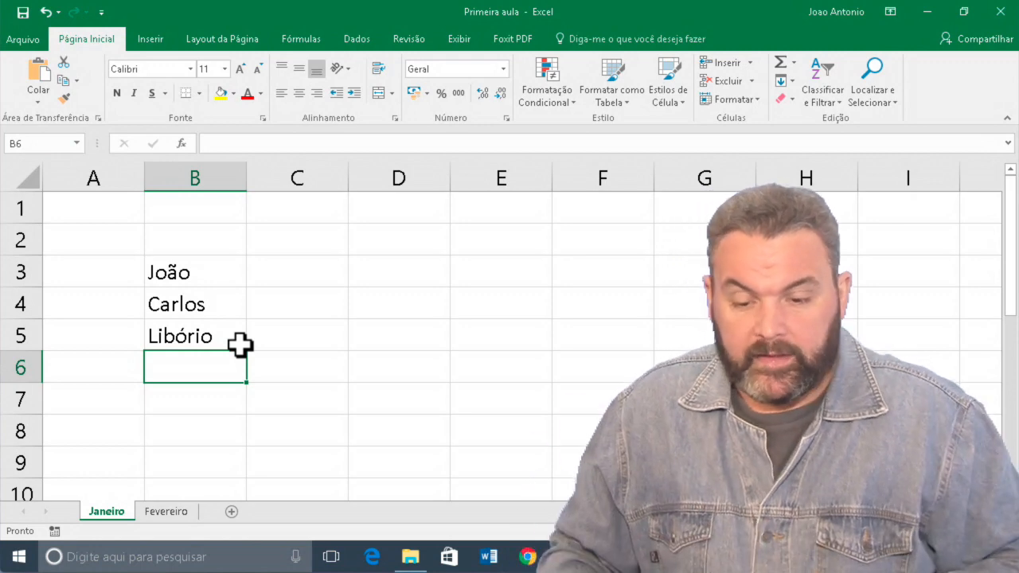
- Enter the headers "Nome", "Fone" and "Email" across cells B2 to D2 above the list of names
{"action": "left_click", "coordinate": [222, 235]}
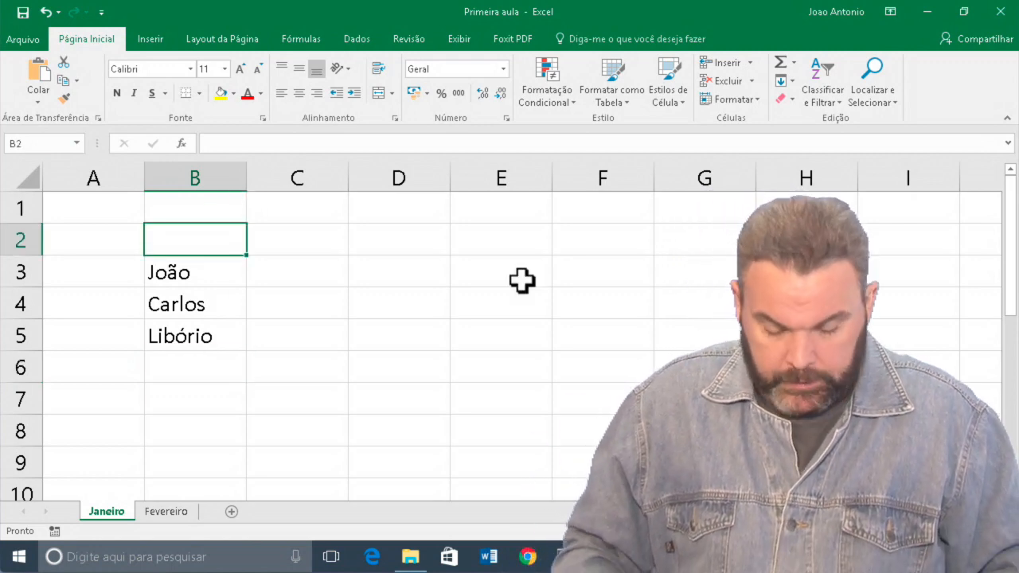
{"action": "type", "text": "Nome"}
{"action": "key", "text": "Tab"}
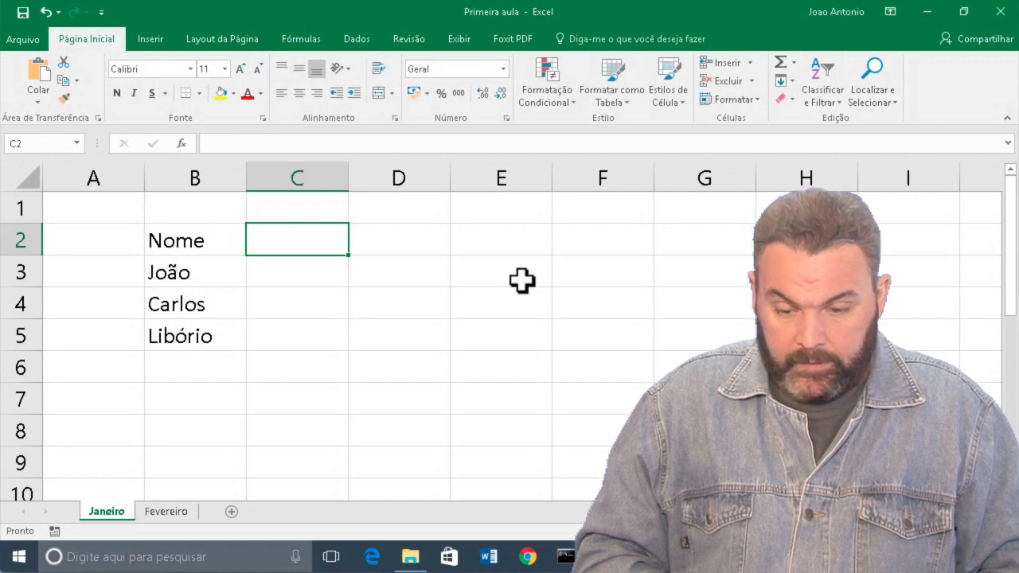
{"action": "type", "text": "Fone"}
{"action": "key", "text": "Tab"}
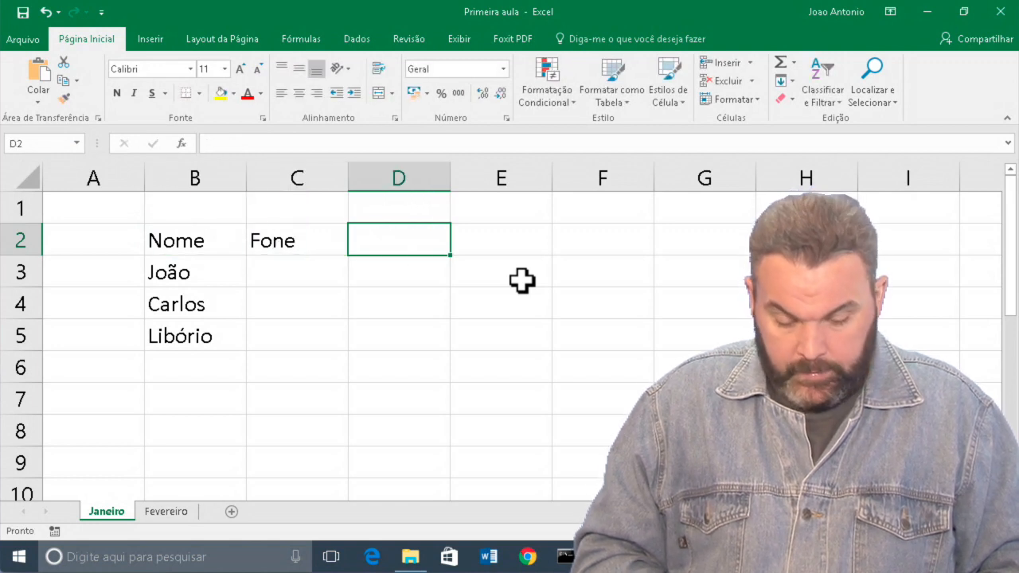
{"action": "type", "text": "Email"}
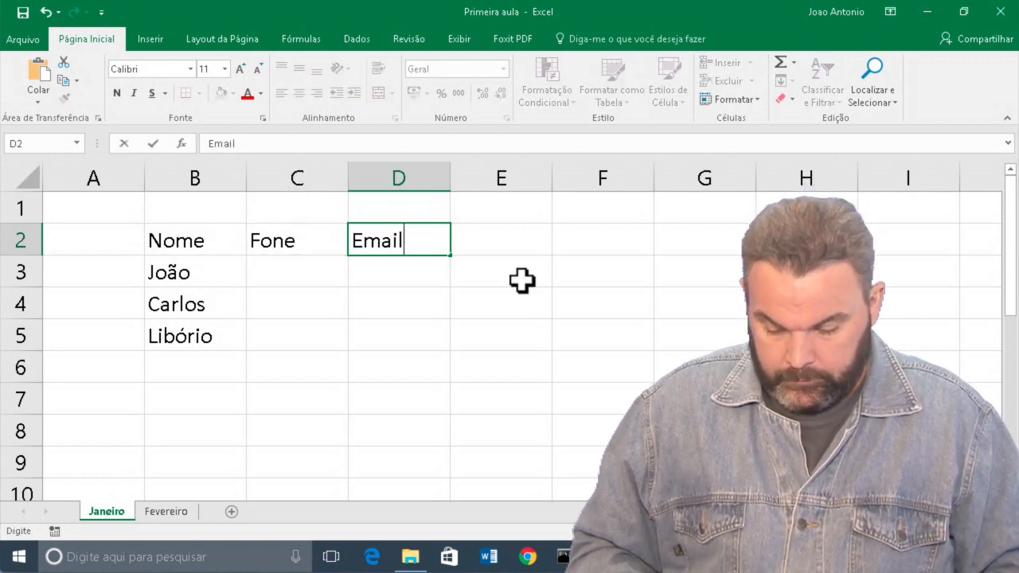
{"action": "key", "text": "Tab"}
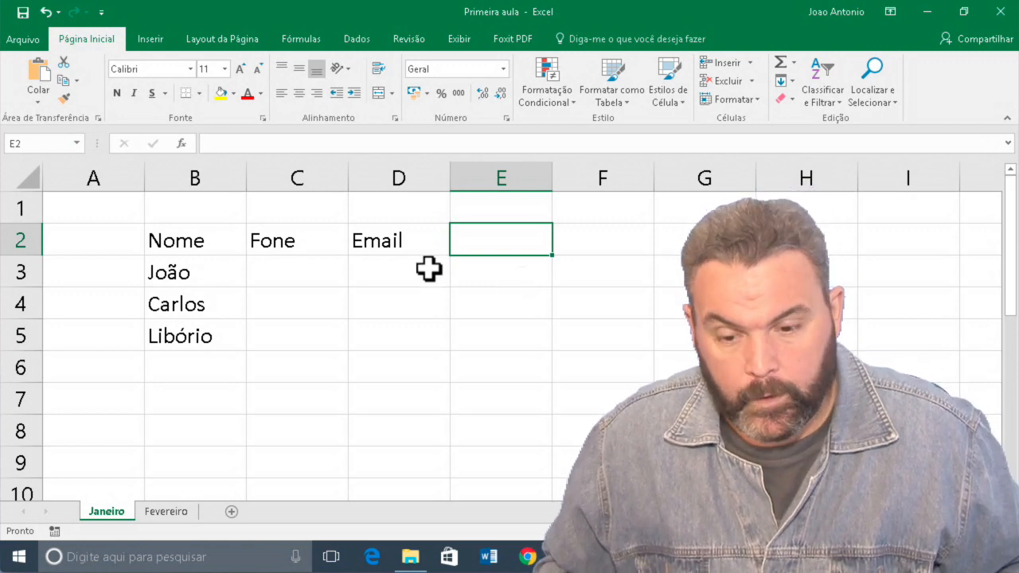
- Clear the contents of the range B2:D6 and make B2 the active cell
{"action": "left_click_drag", "start_coordinate": [219, 233], "coordinate": [375, 359]}
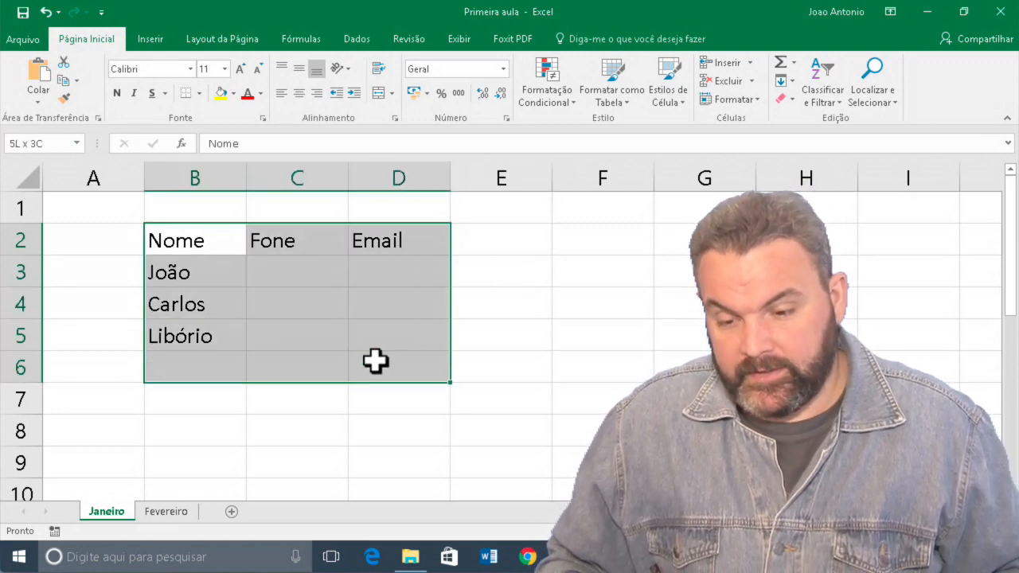
{"action": "key", "text": "Delete"}
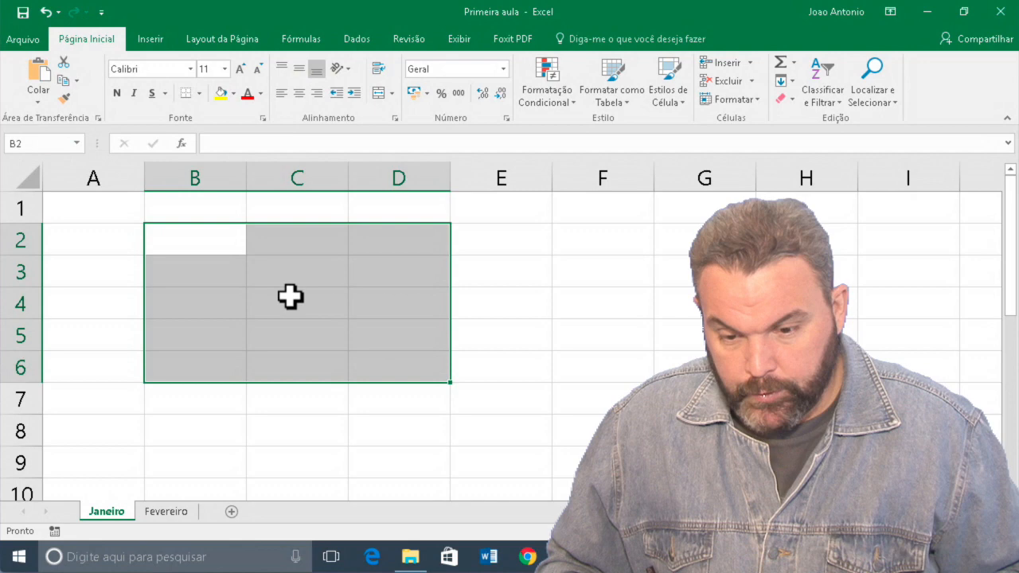
{"action": "left_click", "coordinate": [223, 248]}
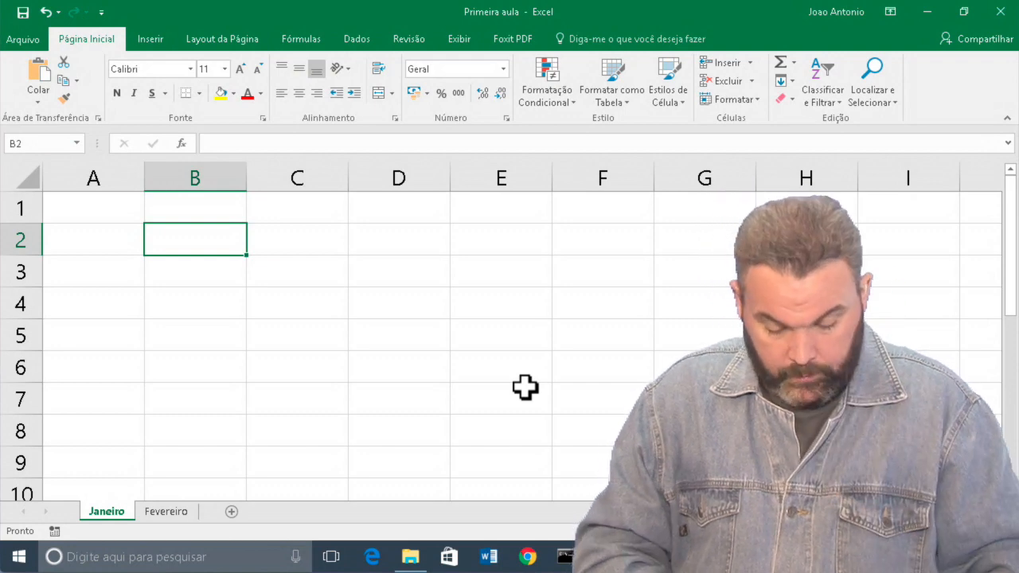
- Enter "Nome", "Fone" and "Email" as table headers in B2, C2 and D2, ending in B3 for the first record
{"action": "type", "text": "Nome"}
{"action": "key", "text": "Tab"}
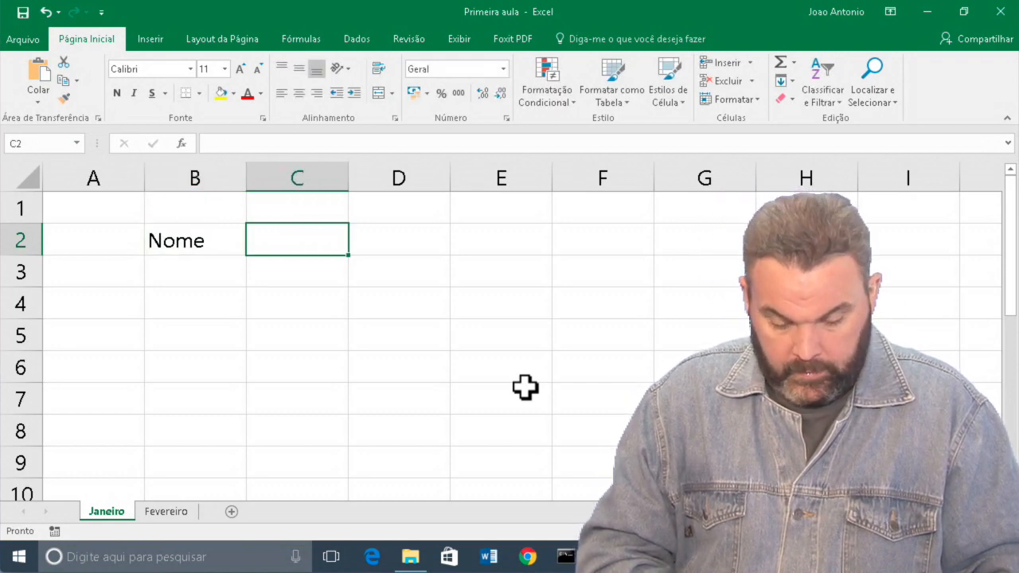
{"action": "type", "text": "Fone"}
{"action": "key", "text": "Tab"}
{"action": "type", "text": "E"}
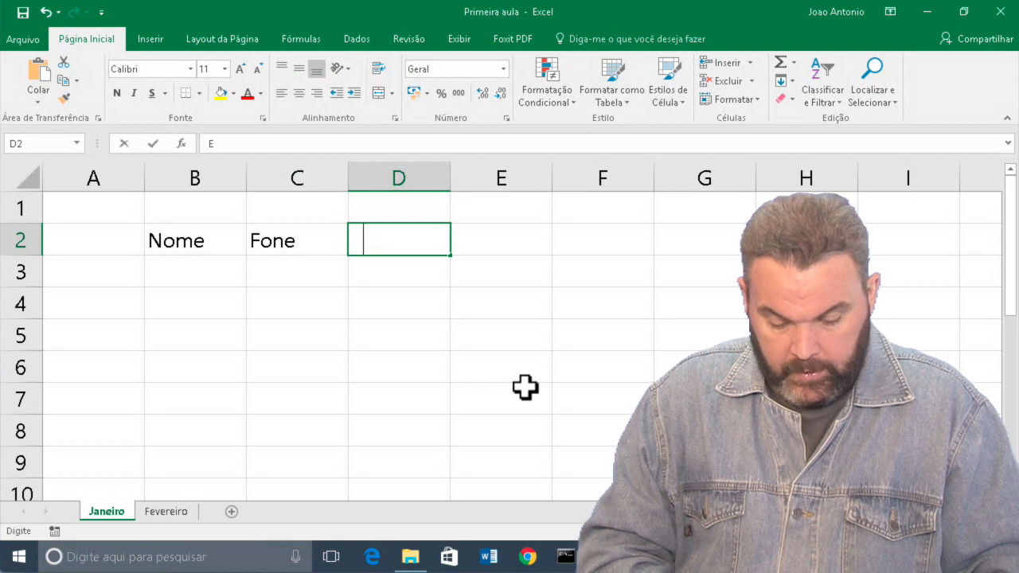
{"action": "type", "text": "mail"}
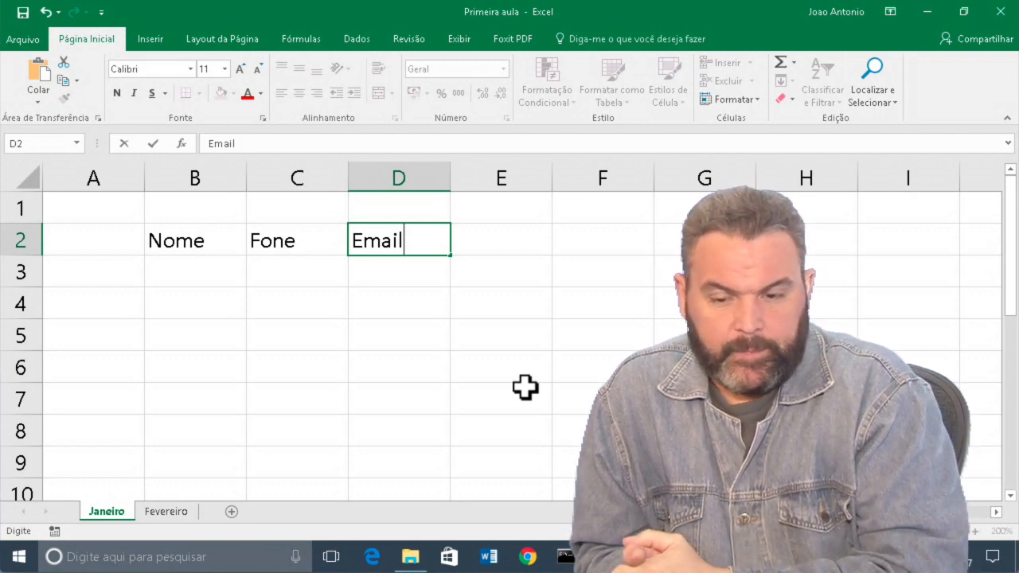
{"action": "key", "text": "Return"}
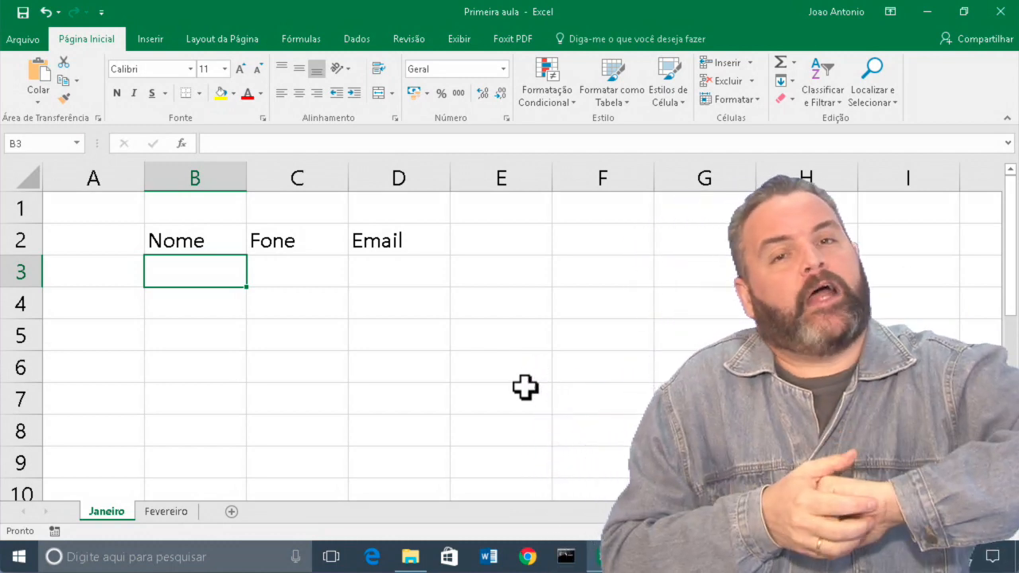
- Fill row 3 with the first contact's name, phone number and e-mail in columns B to D
{"action": "type", "text": "Joao"}
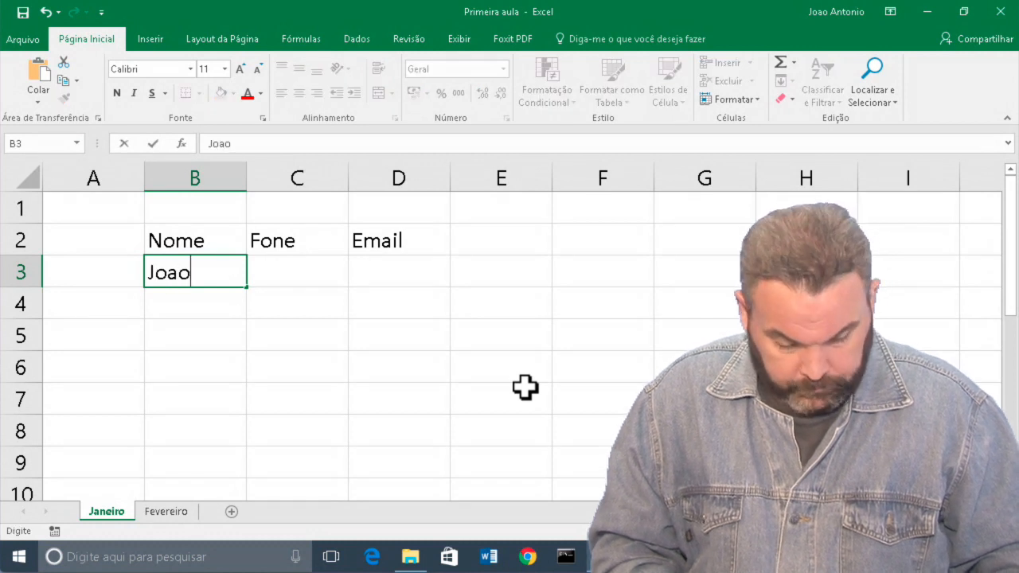
{"action": "key", "text": "Tab"}
{"action": "type", "text": "999"}
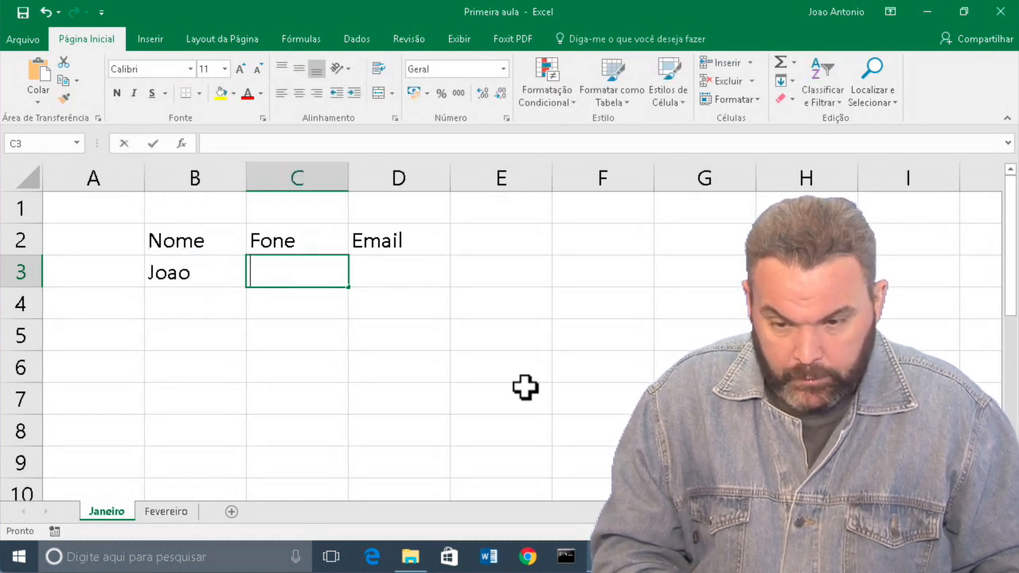
{"action": "key", "text": "Tab"}
{"action": "type", "text": "jo"}
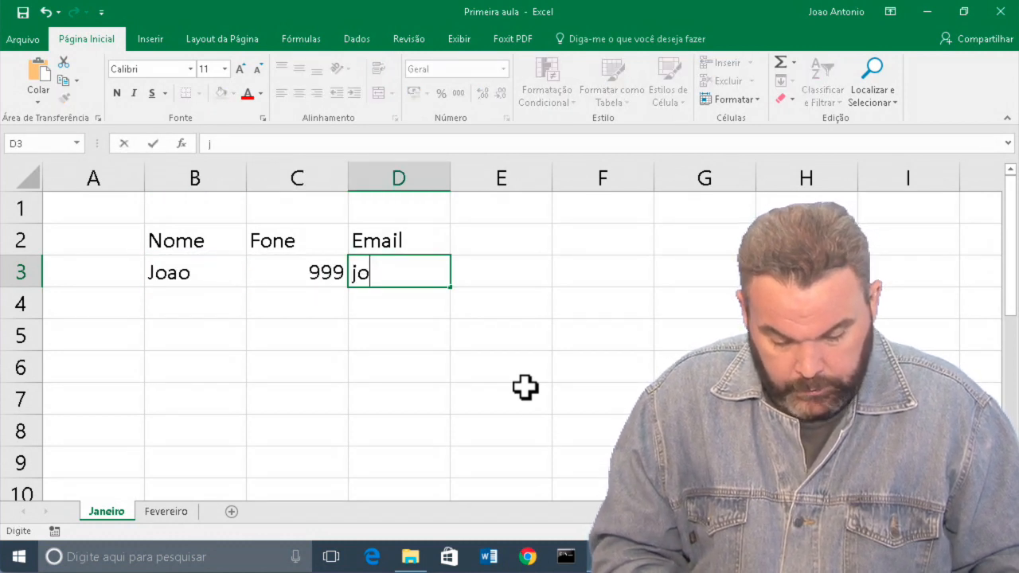
{"action": "type", "text": "ao@"}
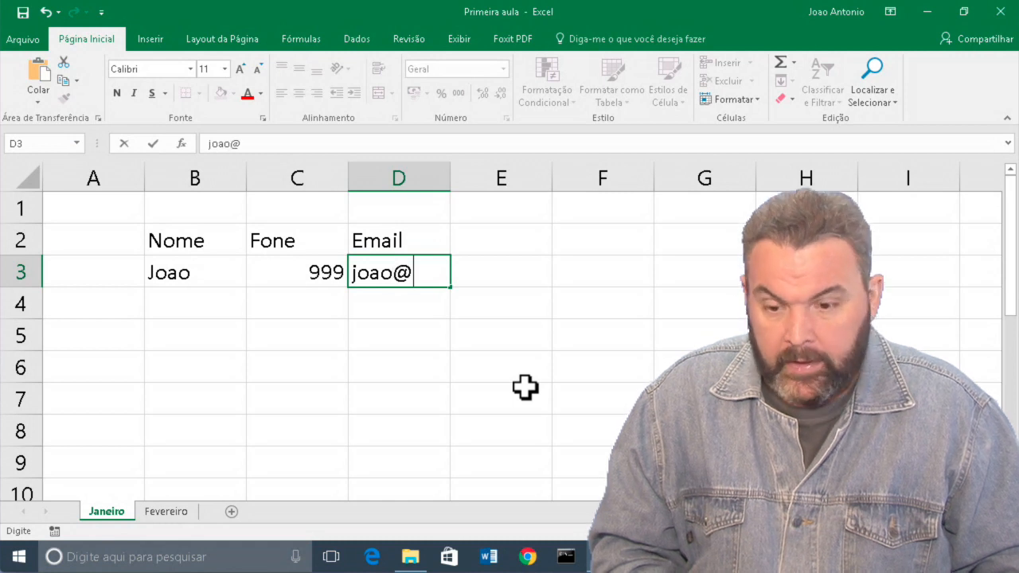
{"action": "key", "text": "Return"}
- Fill row 4 with the second contact's name, phone number and e-mail in columns B to D
{"action": "type", "text": "liborio"}
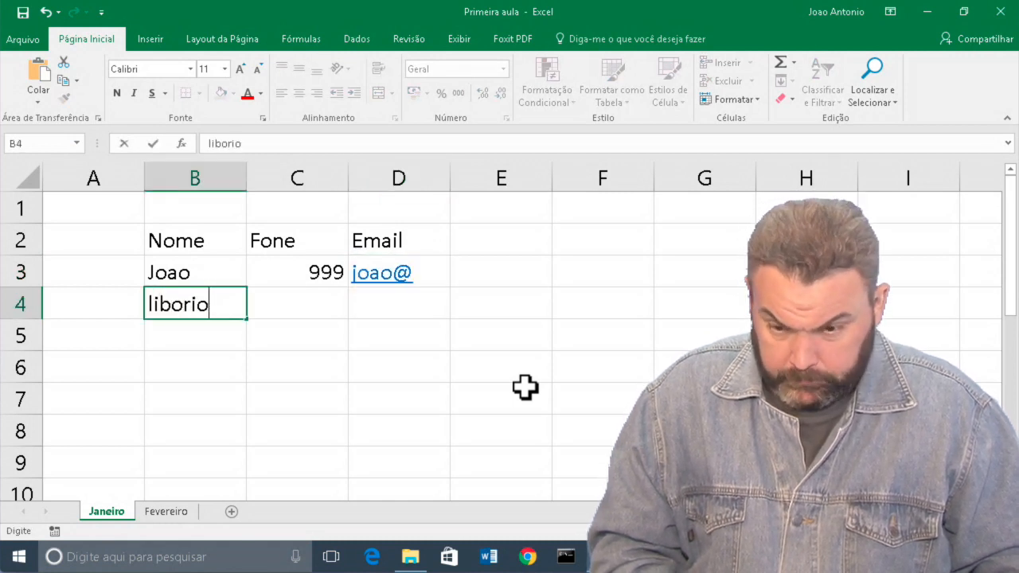
{"action": "key", "text": "Tab"}
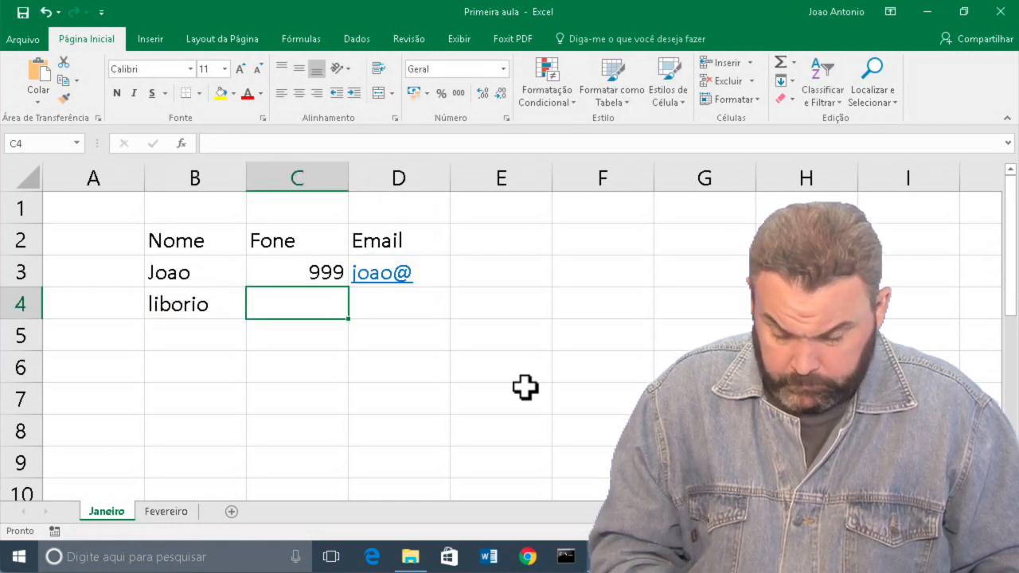
{"action": "type", "text": "888"}
{"action": "key", "text": "Tab"}
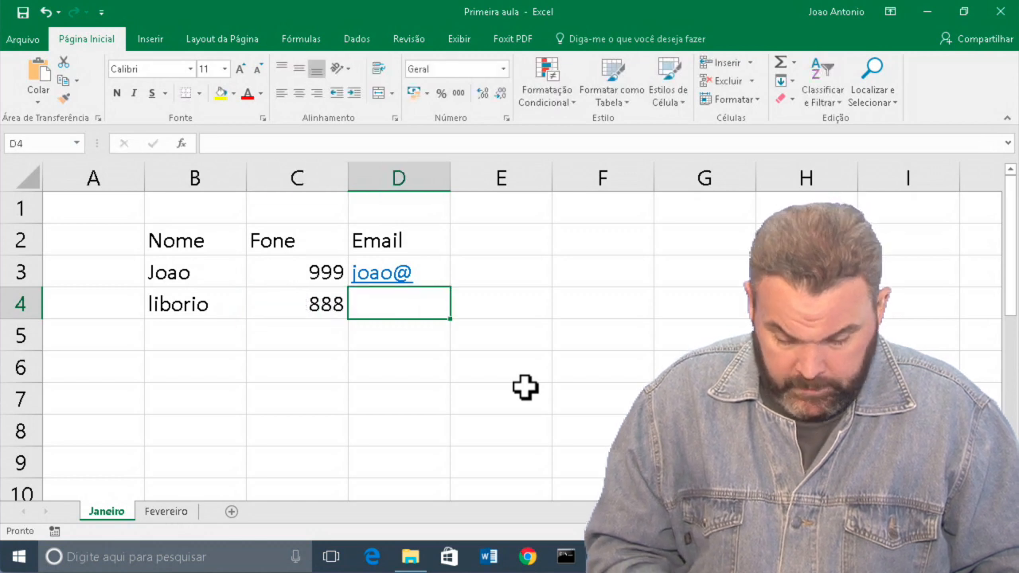
{"action": "type", "text": "lib@"}
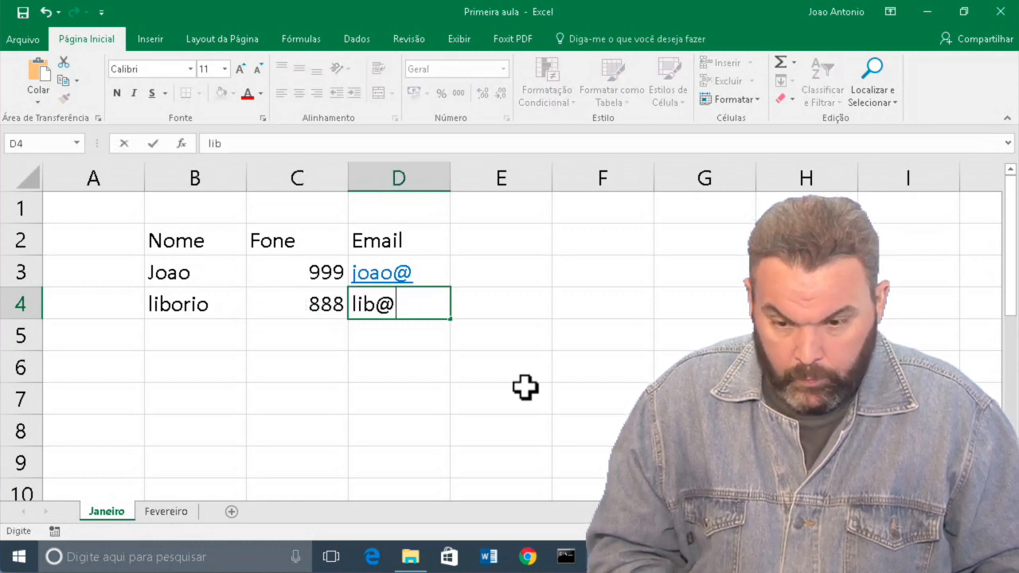
{"action": "key", "text": "Return"}
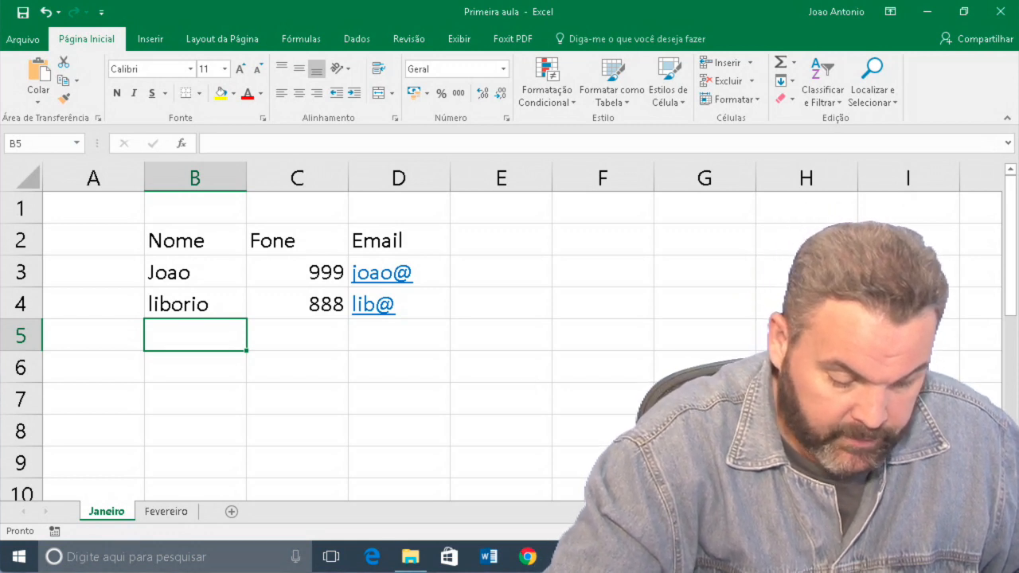
- Box the cells of rows 2 and 3 in red with rightward arrows, and draw blue arrows from column D back to the next row's column B
{"action": "mouse_move", "coordinate": [225, 243]}
{"action": "left_mouse_down"}
{"action": "mouse_move", "coordinate": [260, 237]}
{"action": "mouse_move", "coordinate": [146, 252]}
{"action": "mouse_move", "coordinate": [239, 222]}
{"action": "mouse_move", "coordinate": [350, 223]}
{"action": "mouse_move", "coordinate": [253, 235]}
{"action": "left_mouse_up"}
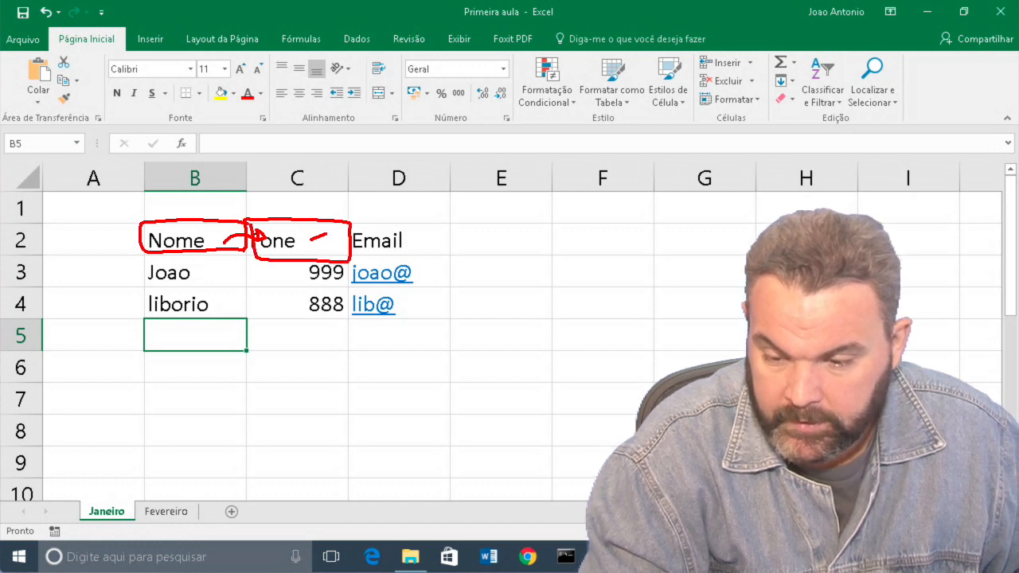
{"action": "mouse_move", "coordinate": [326, 236]}
{"action": "left_mouse_down"}
{"action": "mouse_move", "coordinate": [381, 236]}
{"action": "mouse_move", "coordinate": [457, 217]}
{"action": "mouse_move", "coordinate": [344, 263]}
{"action": "mouse_move", "coordinate": [195, 271]}
{"action": "left_mouse_up"}
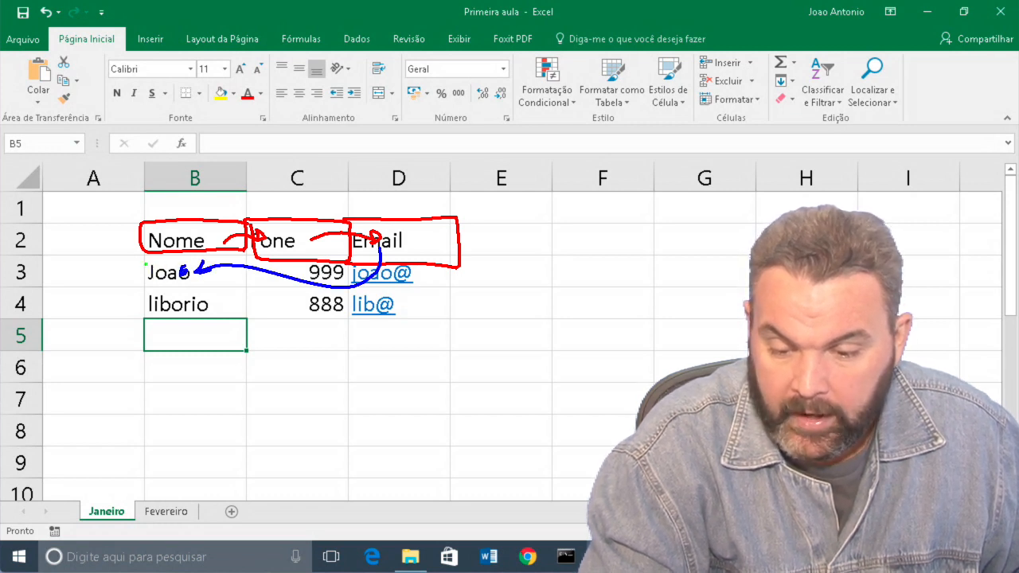
{"action": "mouse_move", "coordinate": [148, 253]}
{"action": "left_mouse_down"}
{"action": "mouse_move", "coordinate": [146, 280]}
{"action": "mouse_move", "coordinate": [242, 283]}
{"action": "mouse_move", "coordinate": [220, 255]}
{"action": "left_mouse_up"}
{"action": "mouse_move", "coordinate": [210, 275]}
{"action": "left_mouse_down"}
{"action": "mouse_move", "coordinate": [288, 270]}
{"action": "mouse_move", "coordinate": [331, 284]}
{"action": "mouse_move", "coordinate": [340, 264]}
{"action": "mouse_move", "coordinate": [436, 281]}
{"action": "mouse_move", "coordinate": [439, 254]}
{"action": "mouse_move", "coordinate": [350, 319]}
{"action": "mouse_move", "coordinate": [208, 304]}
{"action": "left_mouse_up"}
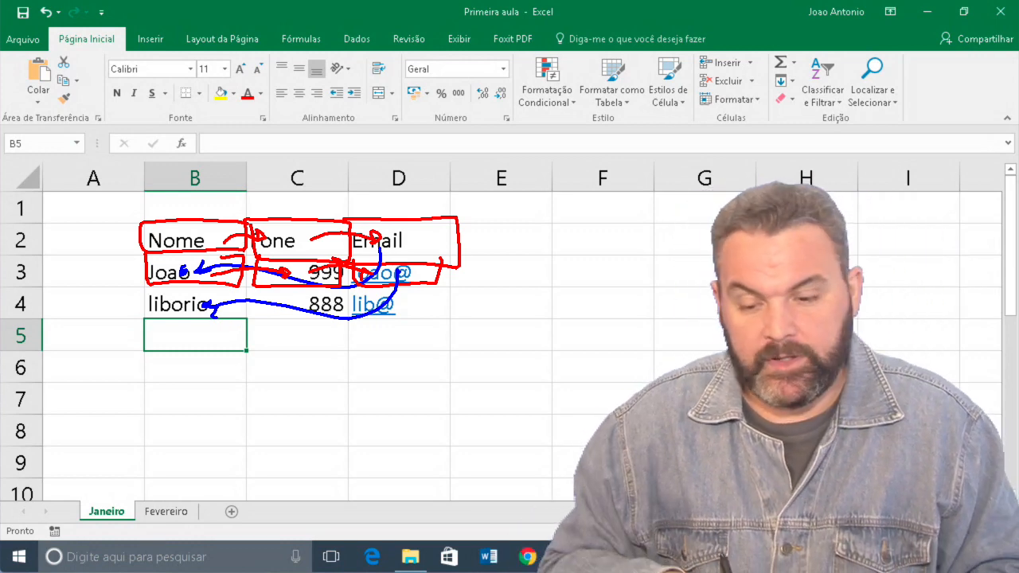
- Remove the ink annotations and clear the contents of the range B2:D5
{"action": "key", "text": "Escape"}
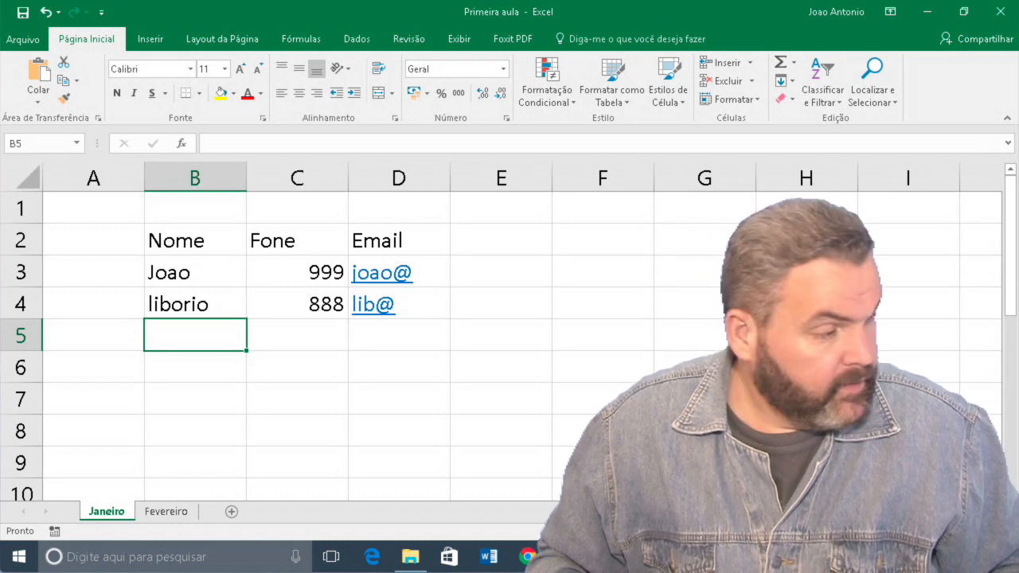
{"action": "left_click_drag", "start_coordinate": [239, 240], "coordinate": [391, 348]}
{"action": "key", "text": "Delete"}
- Enter "ENTER" in cell A1, correcting the misspelling, and move on to B1
{"action": "left_click", "coordinate": [94, 208]}
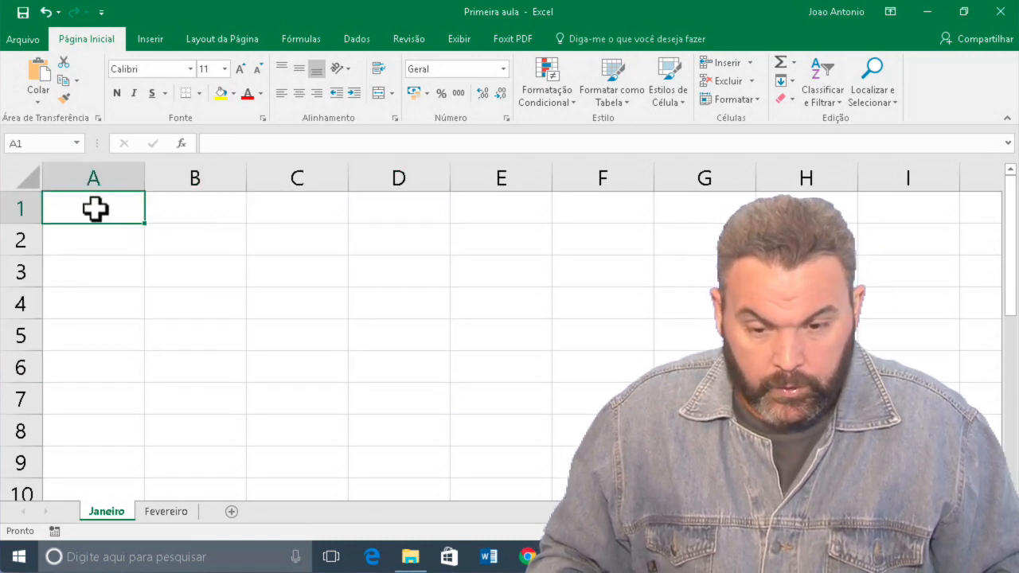
{"action": "type", "text": "ENTEWR"}
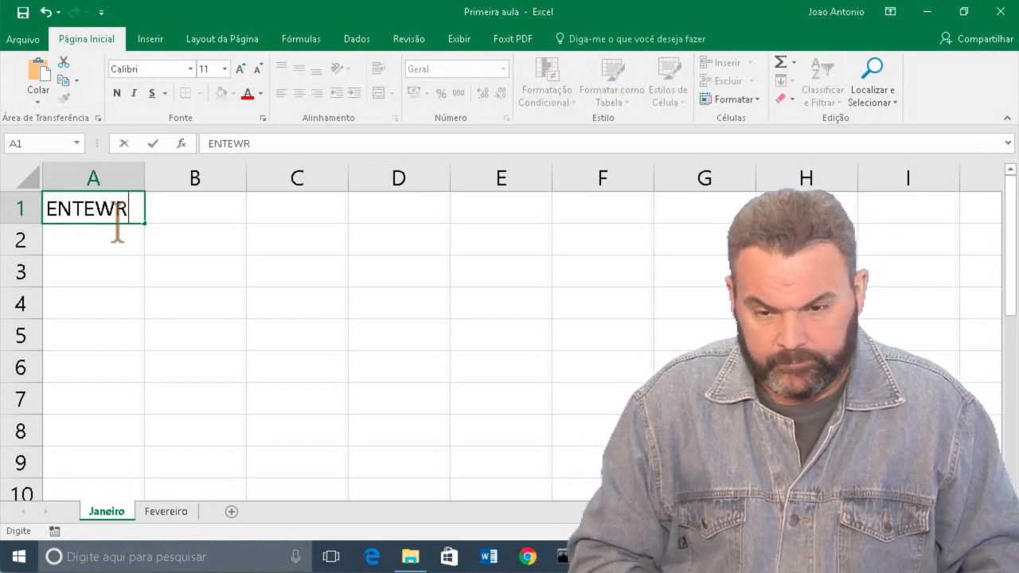
{"action": "key", "text": "BackSpace"}
{"action": "key", "text": "BackSpace"}
{"action": "type", "text": "R"}
{"action": "key", "text": "Tab"}
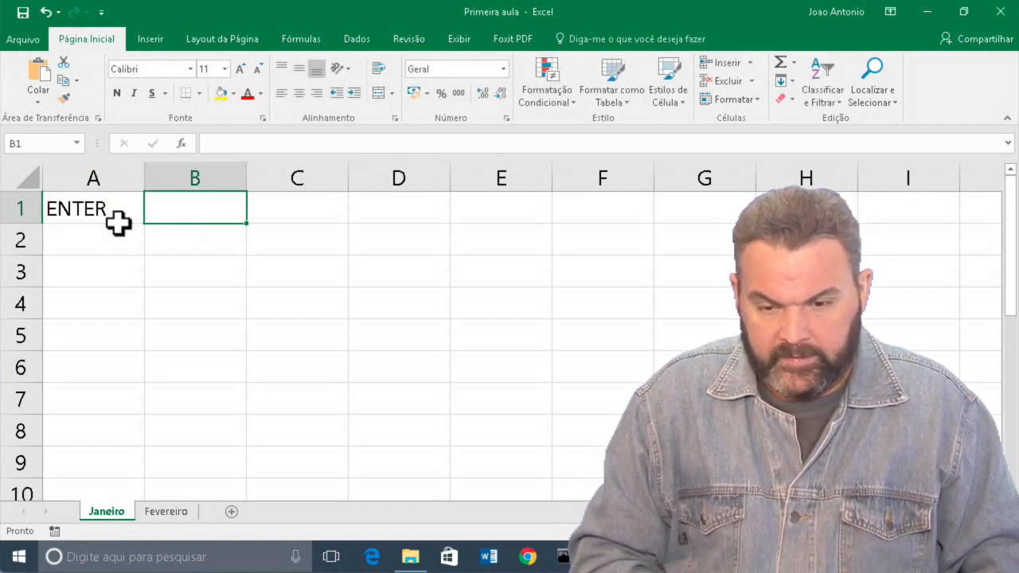
- Enter "Confirmar (e desce)" in cell B1 as the description of ENTER and move on to A2
{"action": "type", "text": "Confirmar"}
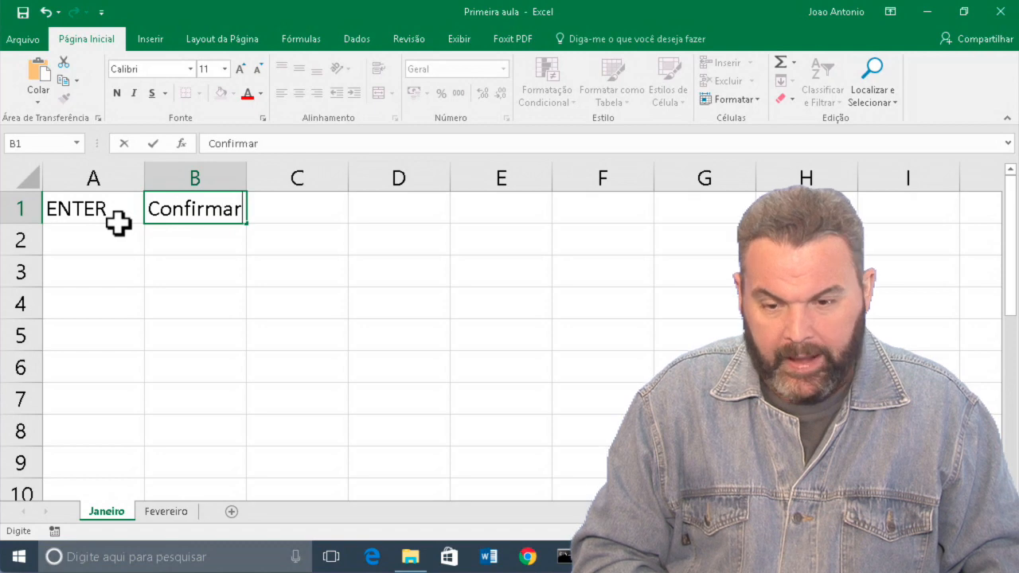
{"action": "type", "text": " (e d"}
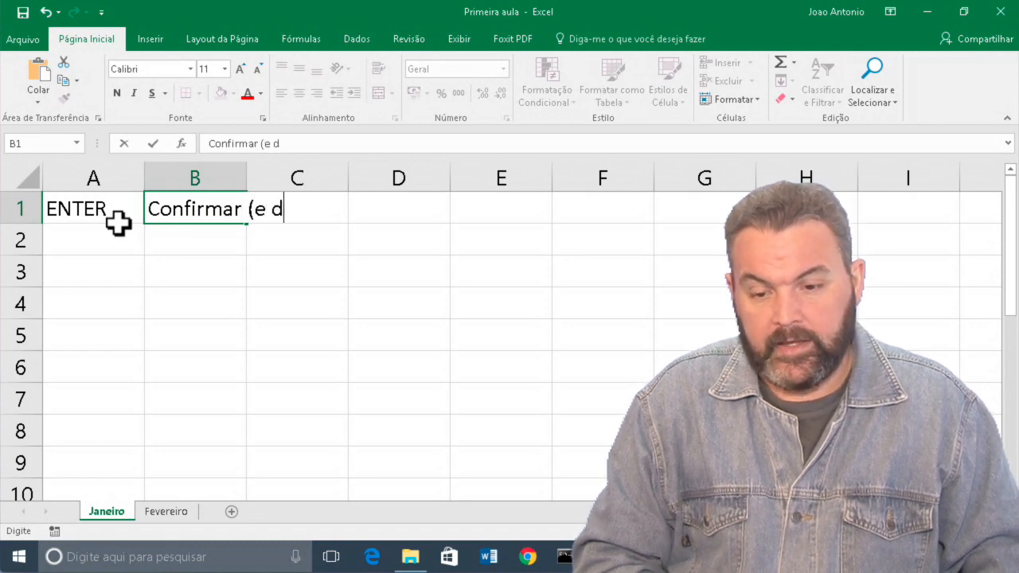
{"action": "type", "text": "esce)"}
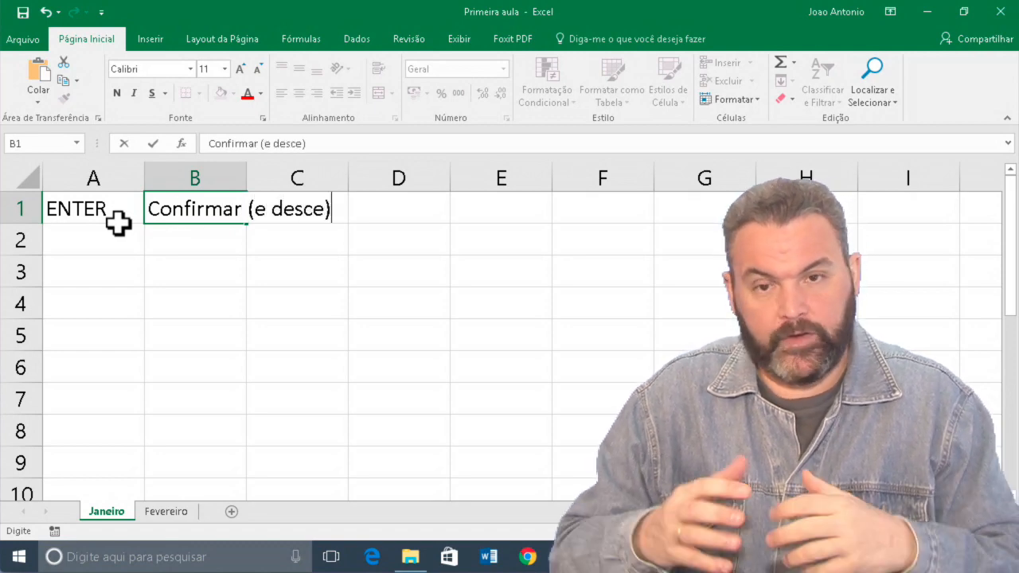
{"action": "key", "text": "Return"}
- Fill row 2 with "TAB" in column A and "Confirmar (e vai para a direita)" in column B
{"action": "type", "text": "TAB"}
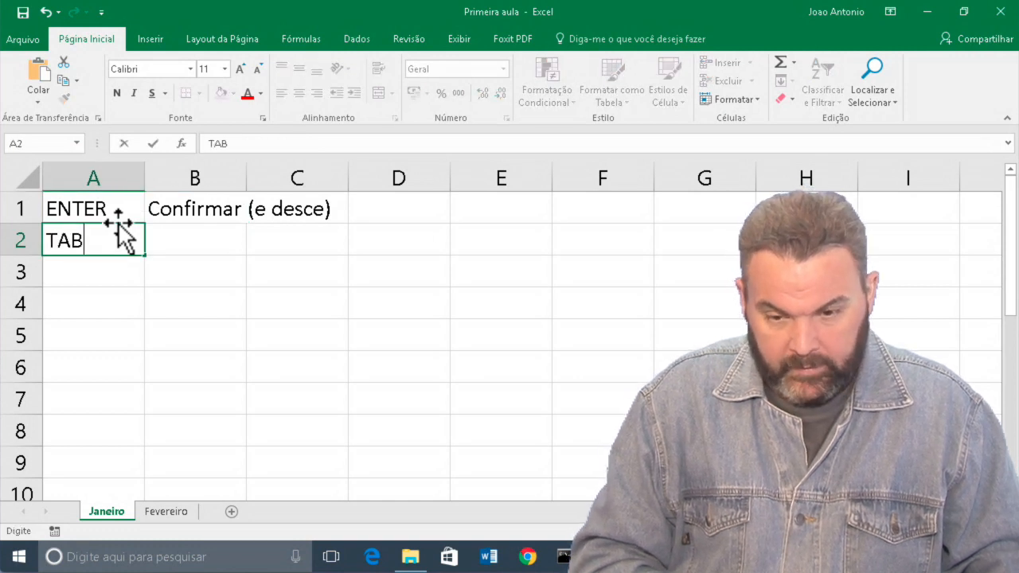
{"action": "key", "text": "Tab"}
{"action": "type", "text": "Con"}
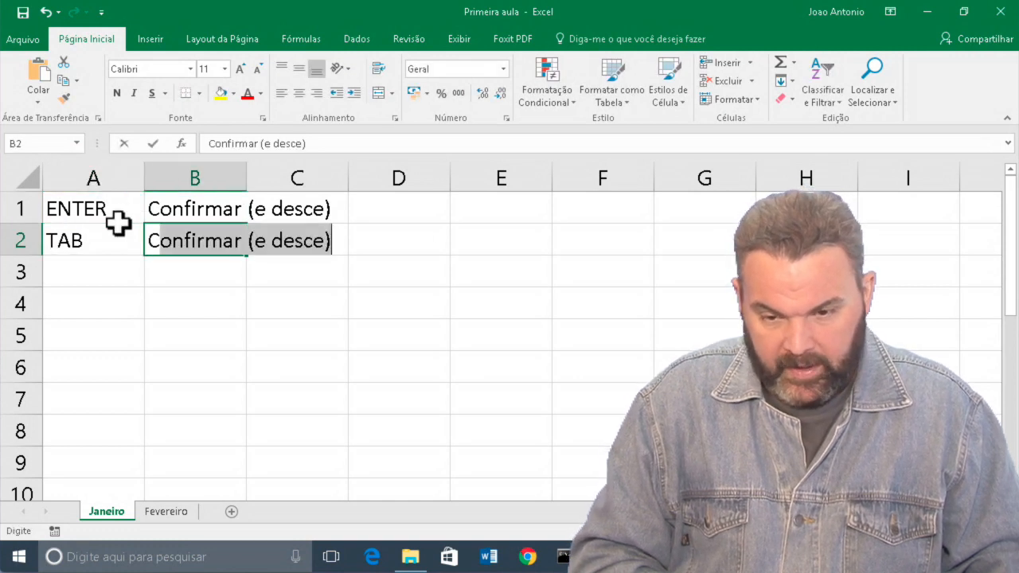
{"action": "type", "text": "firmar "}
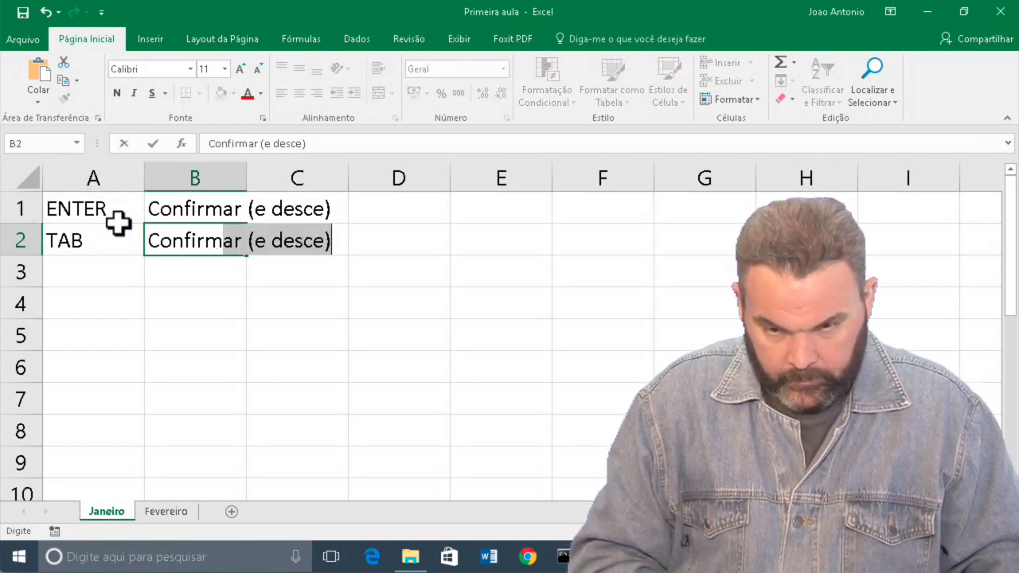
{"action": "type", "text": "(e "}
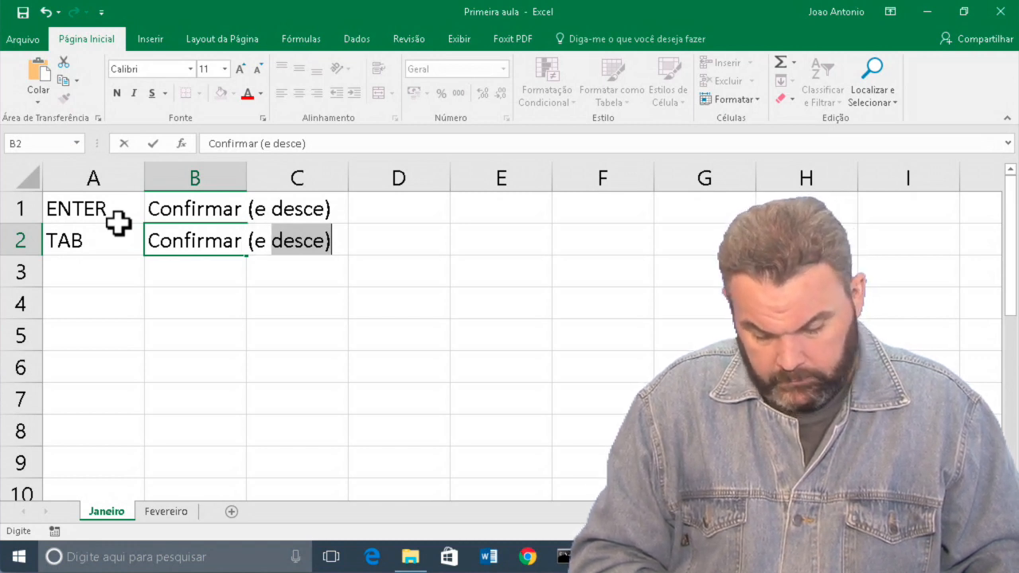
{"action": "type", "text": "vai pr"}
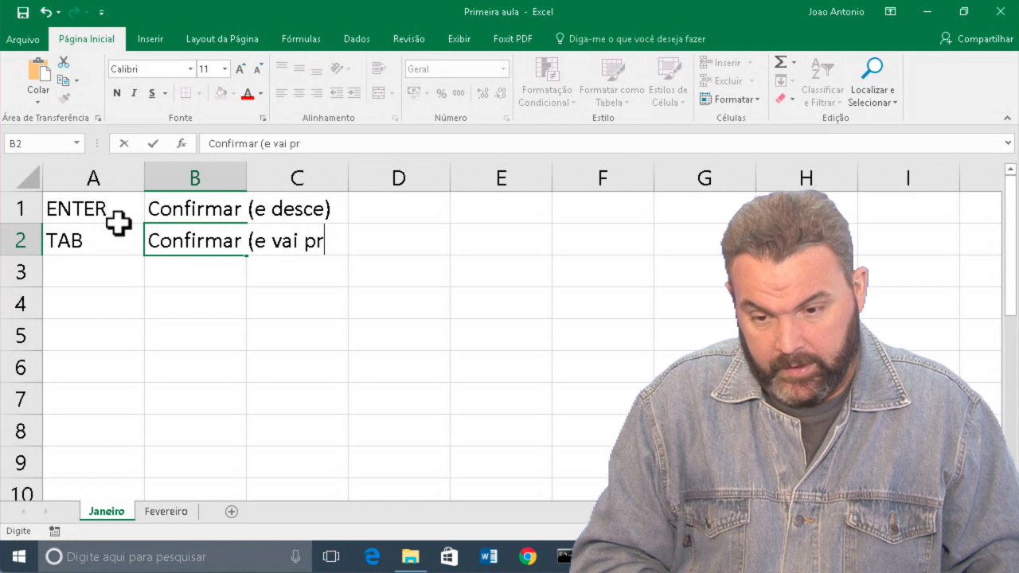
{"action": "key", "text": "BackSpace"}
{"action": "type", "text": "ara a d"}
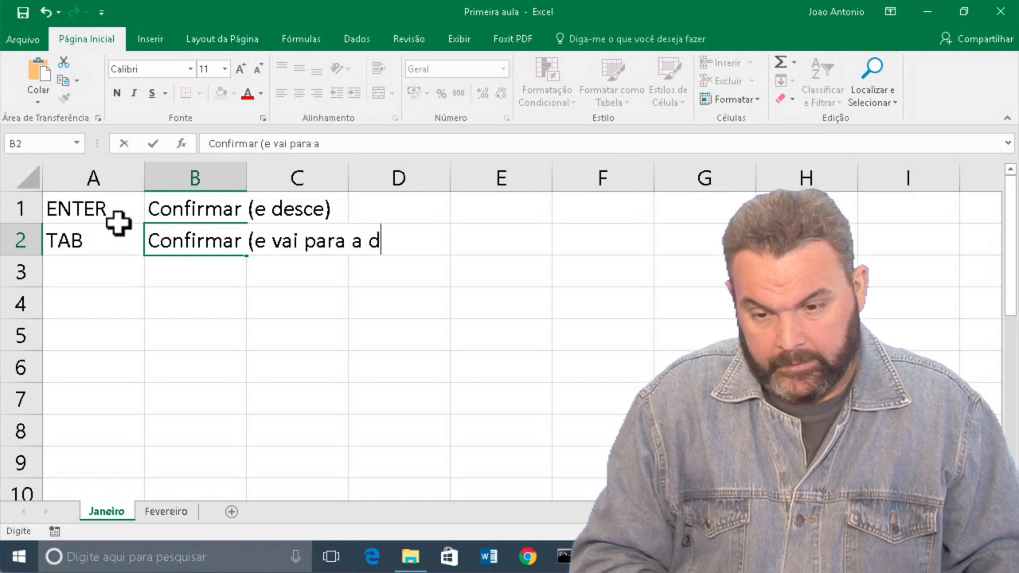
{"action": "type", "text": "ireita)"}
{"action": "key", "text": "Return"}
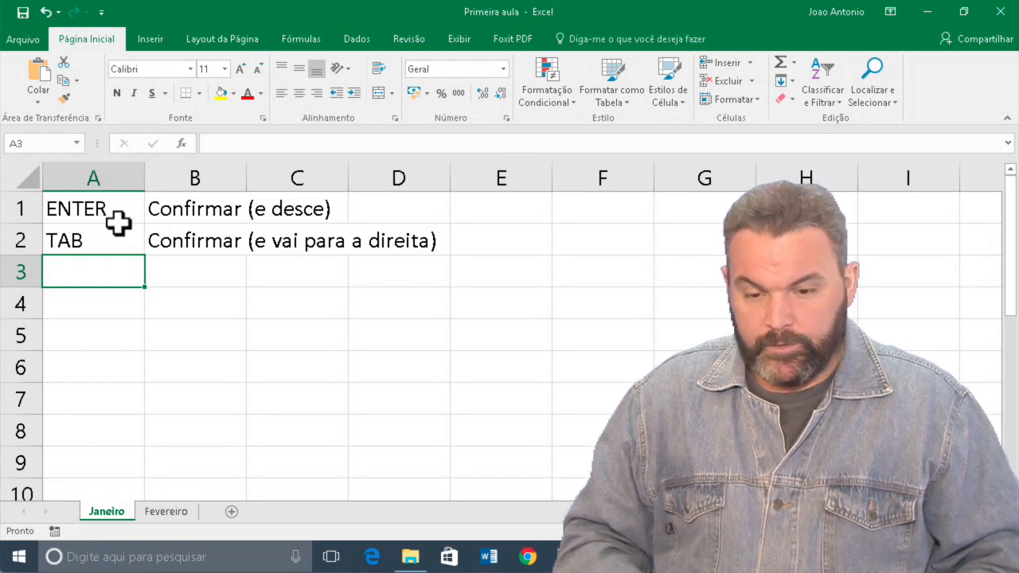
- Begin an entry "Algo" in cell B4 and cancel it before confirming
{"action": "key", "text": "Tab"}
{"action": "key", "text": "Return"}
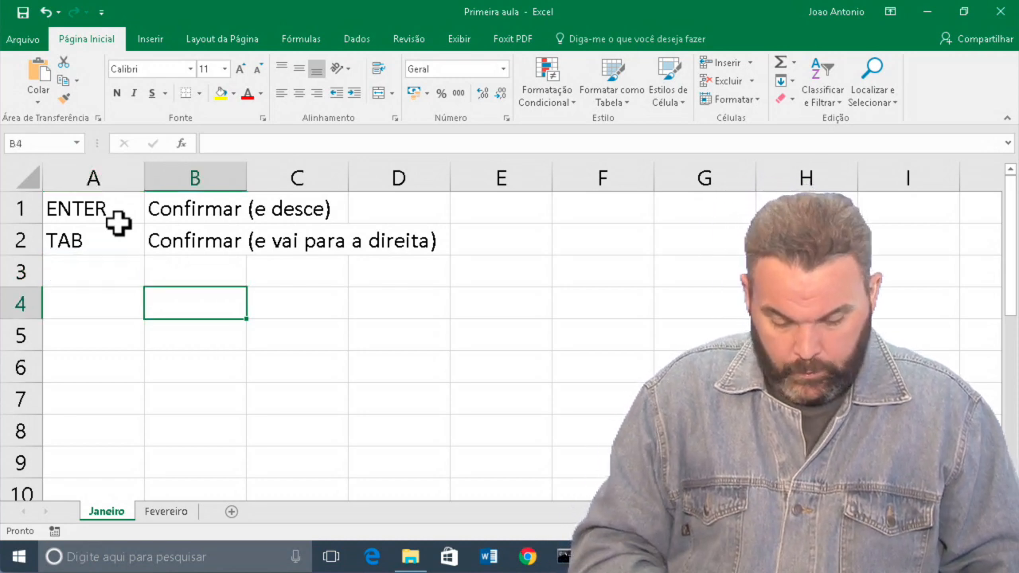
{"action": "type", "text": "Algo"}
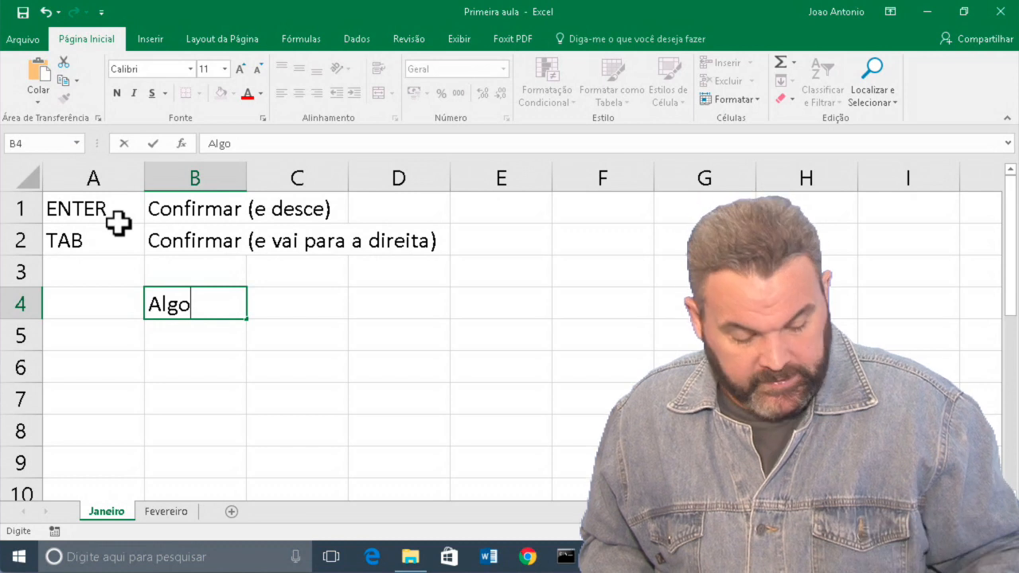
{"action": "key", "text": "Escape"}
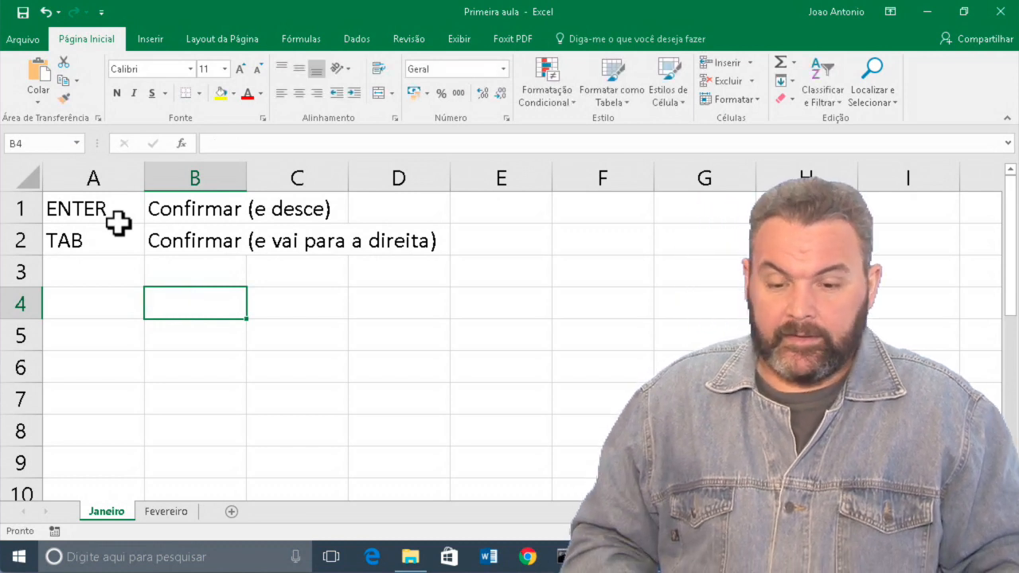
- Fill row 3 with "ESC" in column A and "Cancelar (antes de confirmar)" in column B
{"action": "key", "text": "Up"}
{"action": "key", "text": "Left"}
{"action": "type", "text": "ESC"}
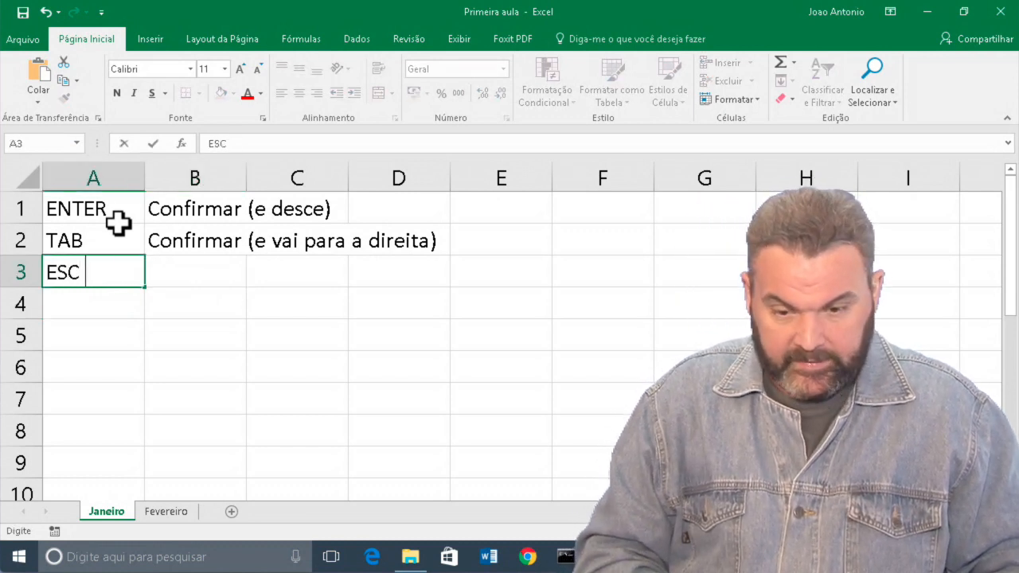
{"action": "key", "text": "Tab"}
{"action": "type", "text": "Cance"}
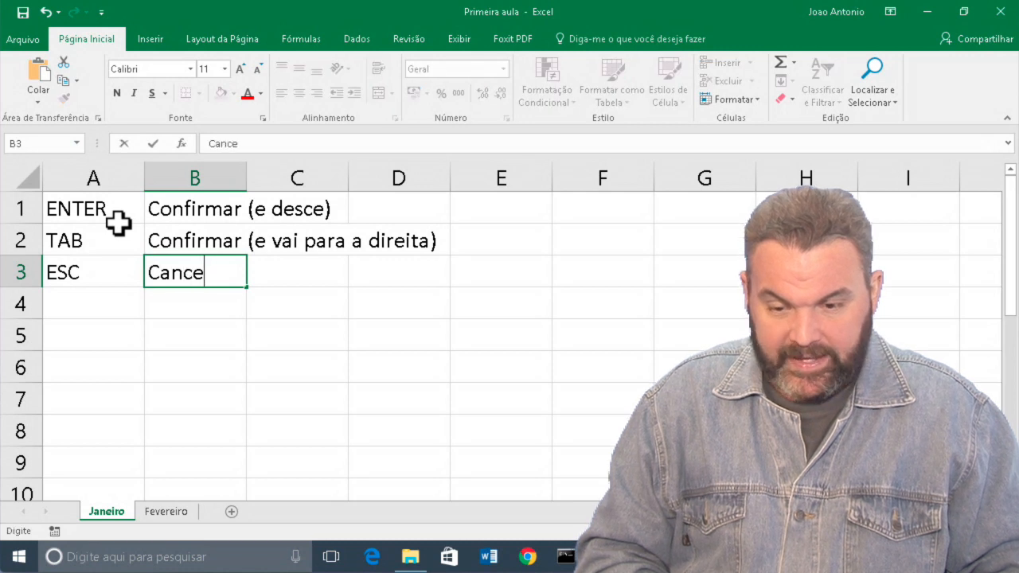
{"action": "type", "text": "lar (ante"}
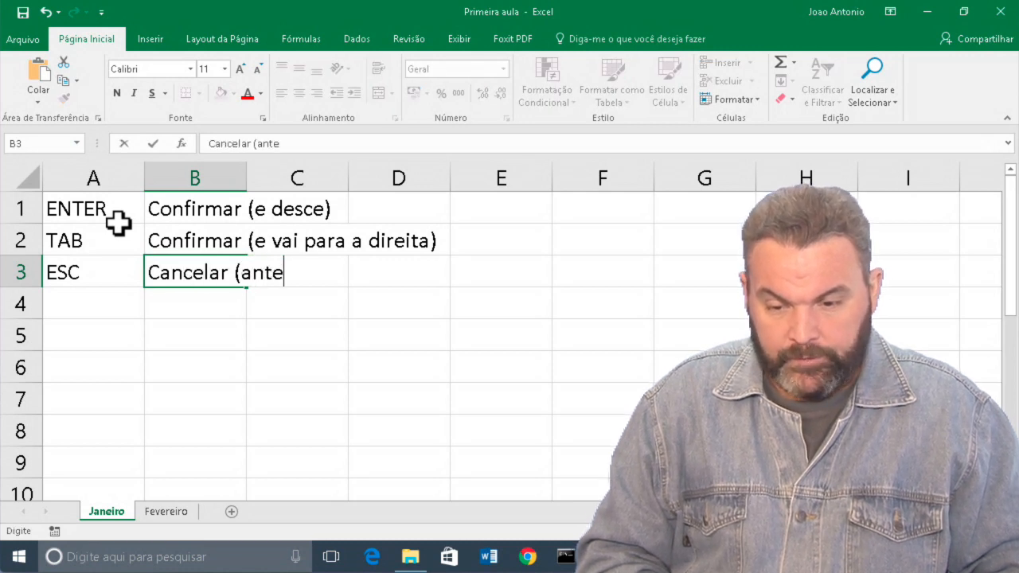
{"action": "type", "text": "s de confirmar)"}
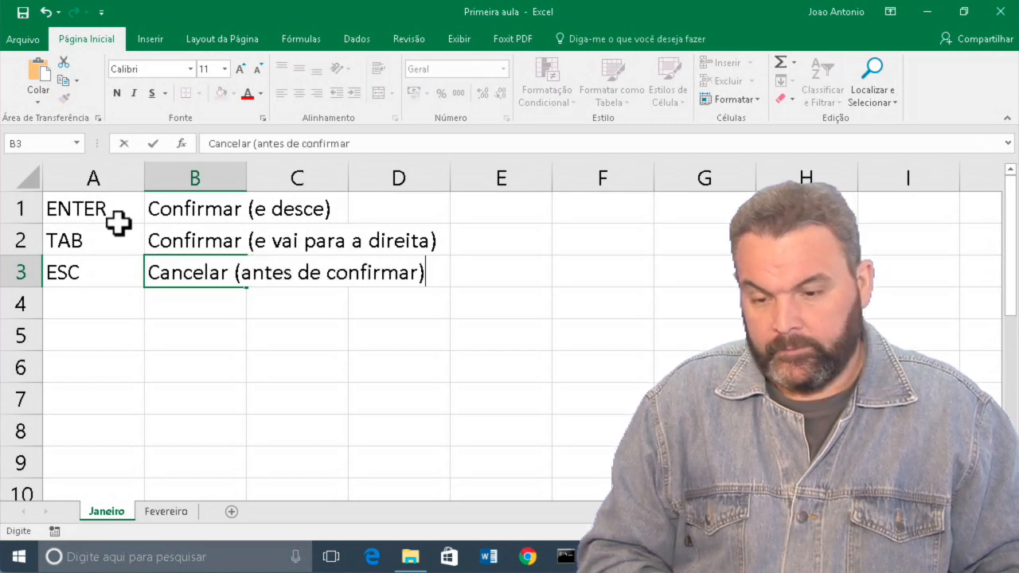
{"action": "key", "text": "Return"}
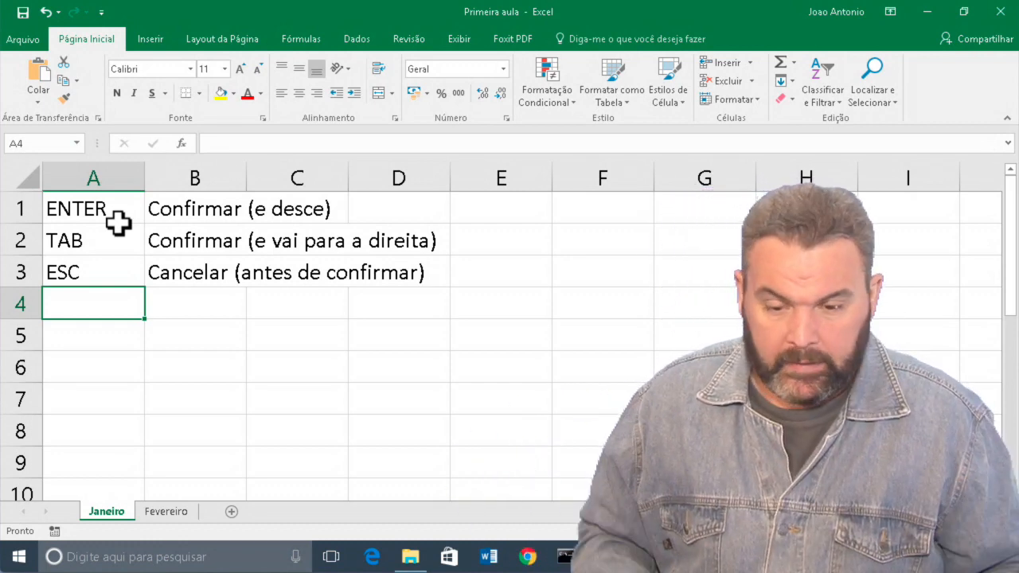
- Enter "Algo" in cell B5, confirm it, and clear the contents of that cell
{"action": "key", "text": "Tab"}
{"action": "key", "text": "Down"}
{"action": "type", "text": "Algo"}
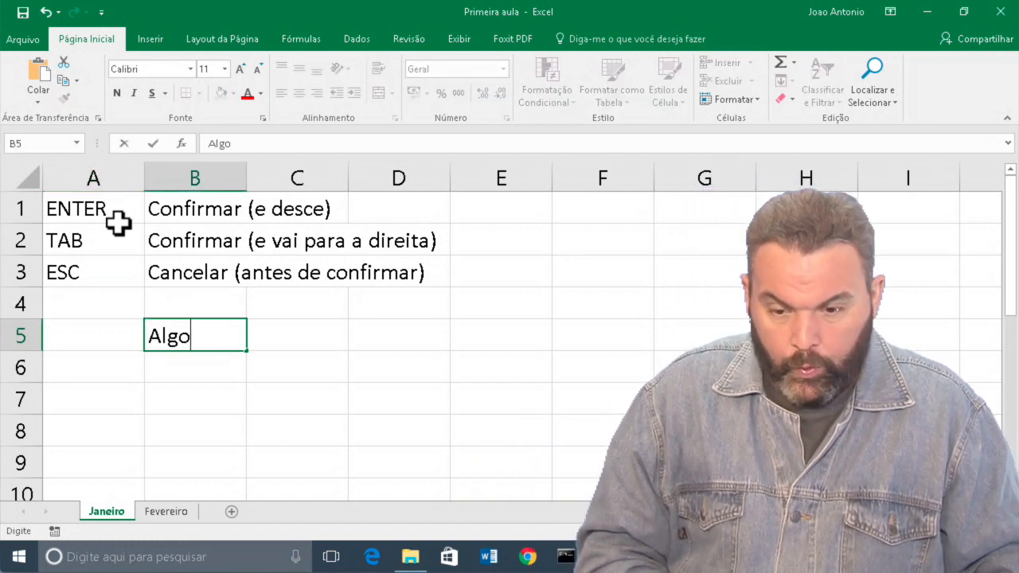
{"action": "key", "text": "Return"}
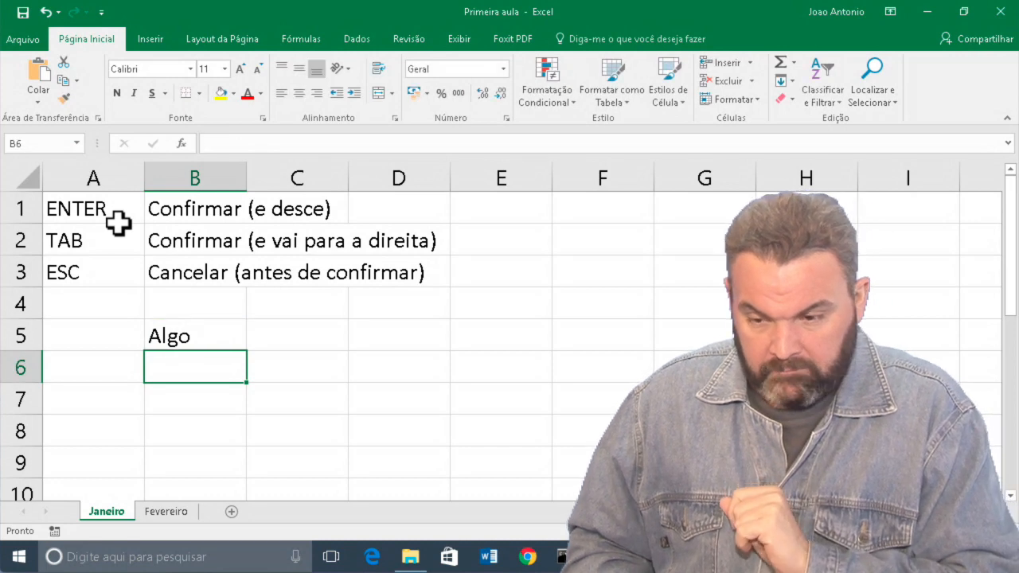
{"action": "key", "text": "Up"}
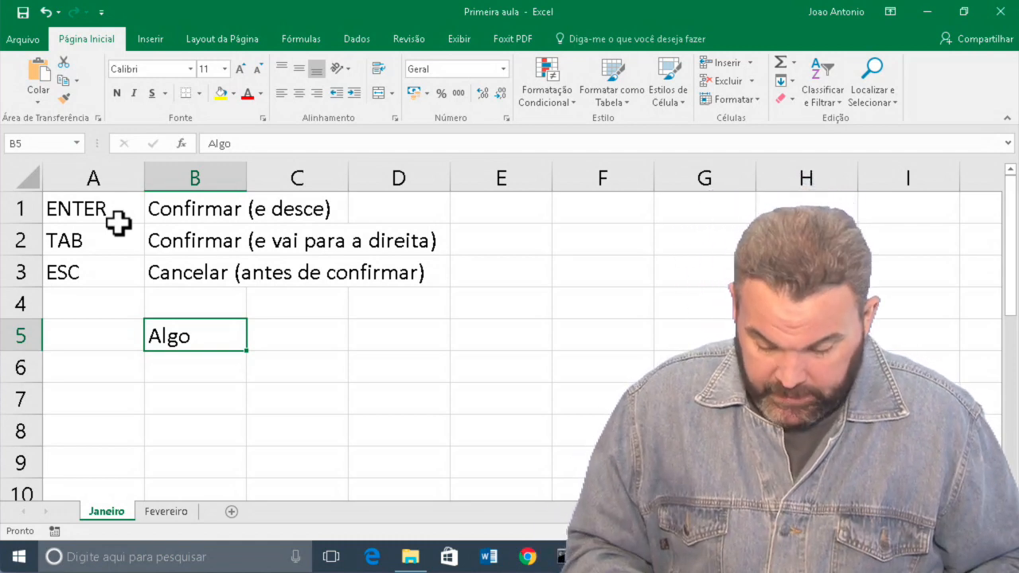
{"action": "key", "text": "Delete"}
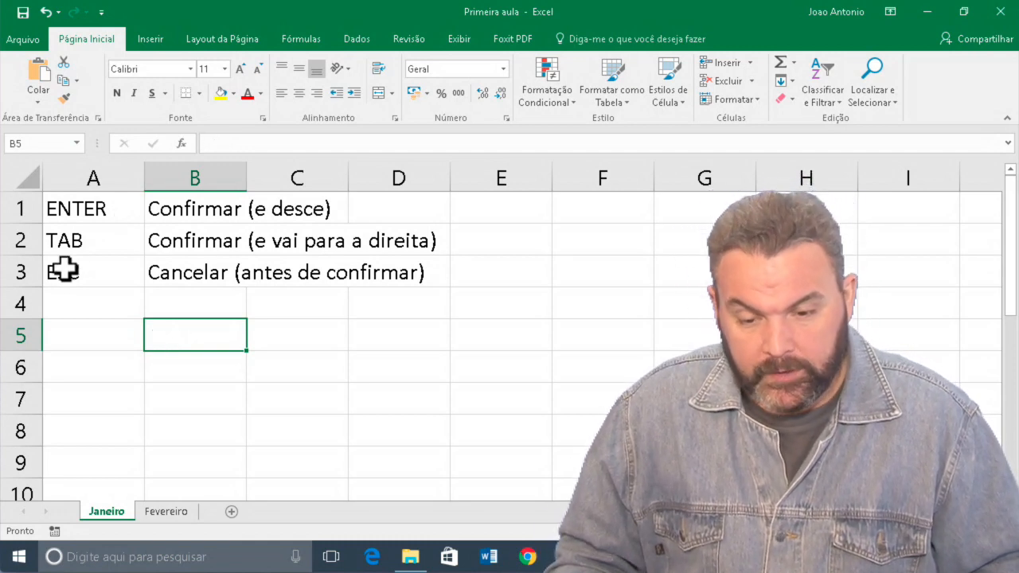
- Fill row 4 with "DELETE" in column A and "apaga o conteúdo" in column B, correcting the accented ú
{"action": "left_click", "coordinate": [76, 296]}
{"action": "type", "text": "DELETE"}
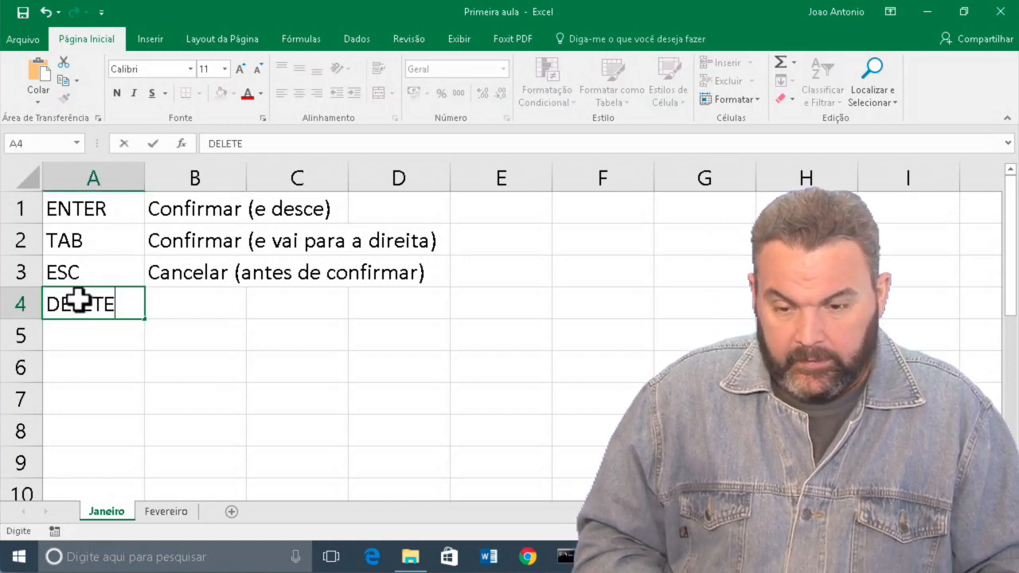
{"action": "key", "text": "Tab"}
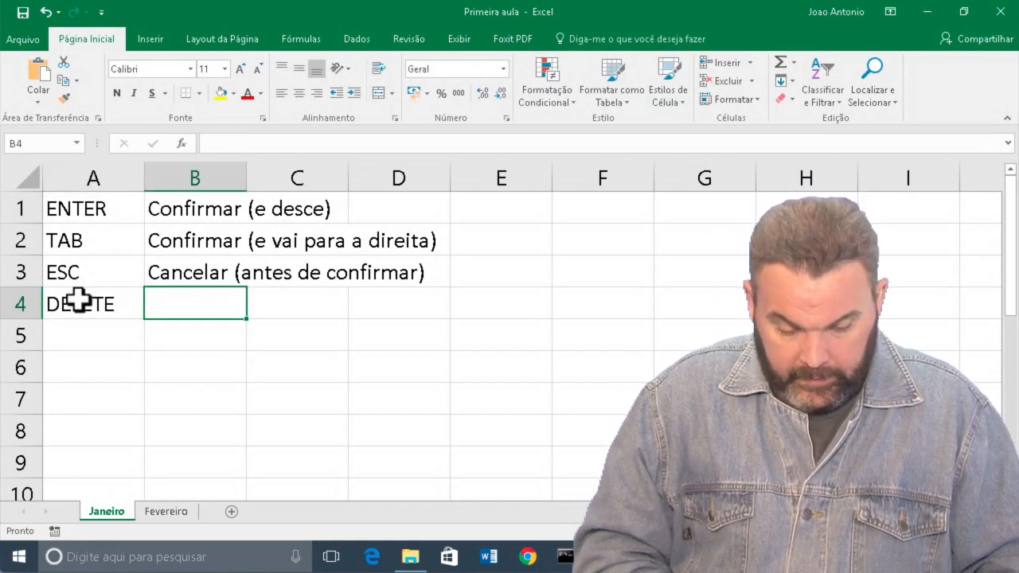
{"action": "type", "text": "apaga o conteu"}
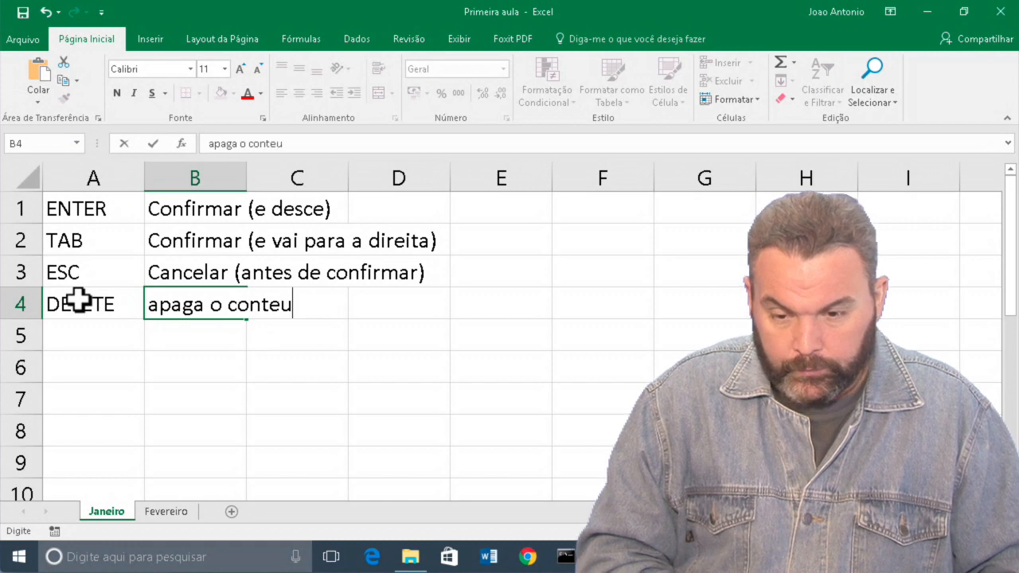
{"action": "key", "text": "BackSpace"}
{"action": "type", "text": "u"}
{"action": "key", "text": "BackSpace"}
{"action": "type", "text": "údo"}
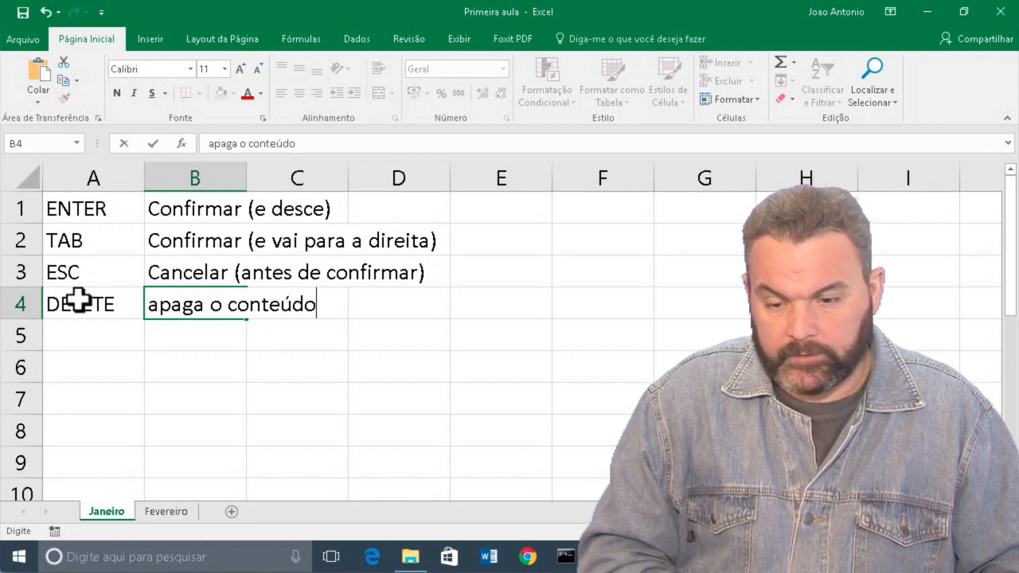
{"action": "key", "text": "Return"}
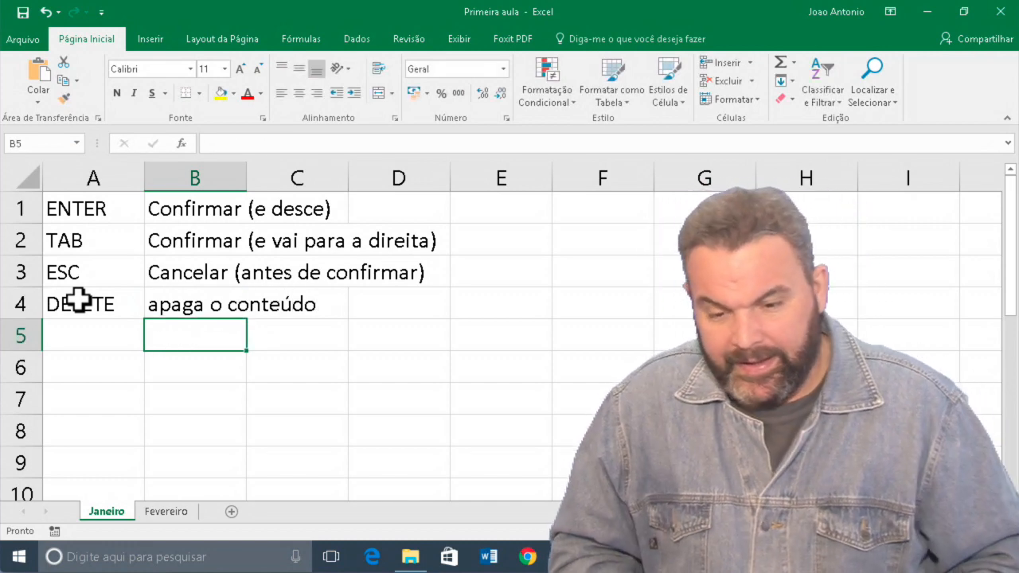
- Overwrite the description in cell B4 with "Apagar o conteúdo"
{"action": "key", "text": "Up"}
{"action": "type", "text": "A"}
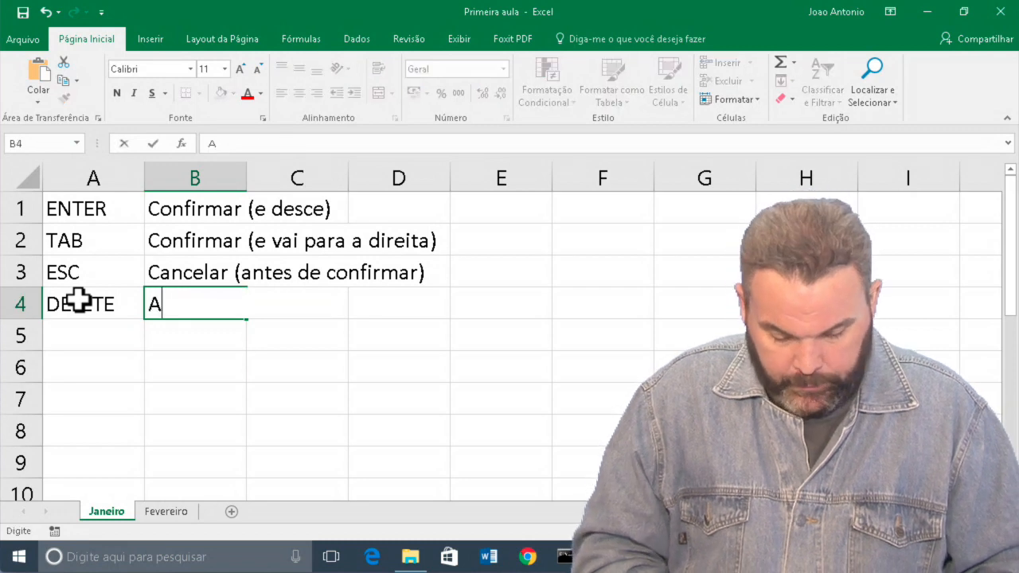
{"action": "type", "text": "pagar o conteúdo"}
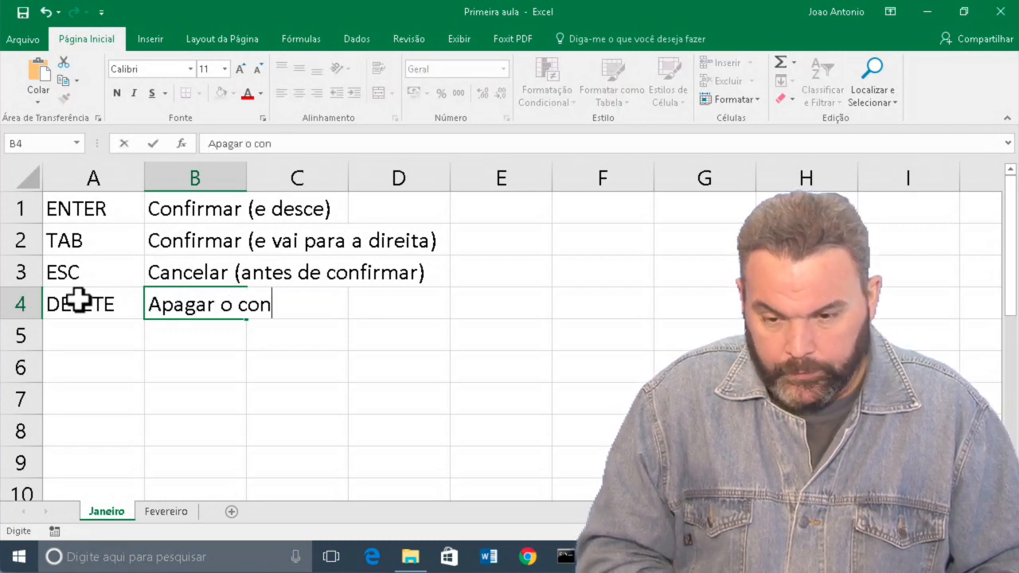
{"action": "key", "text": "Return"}
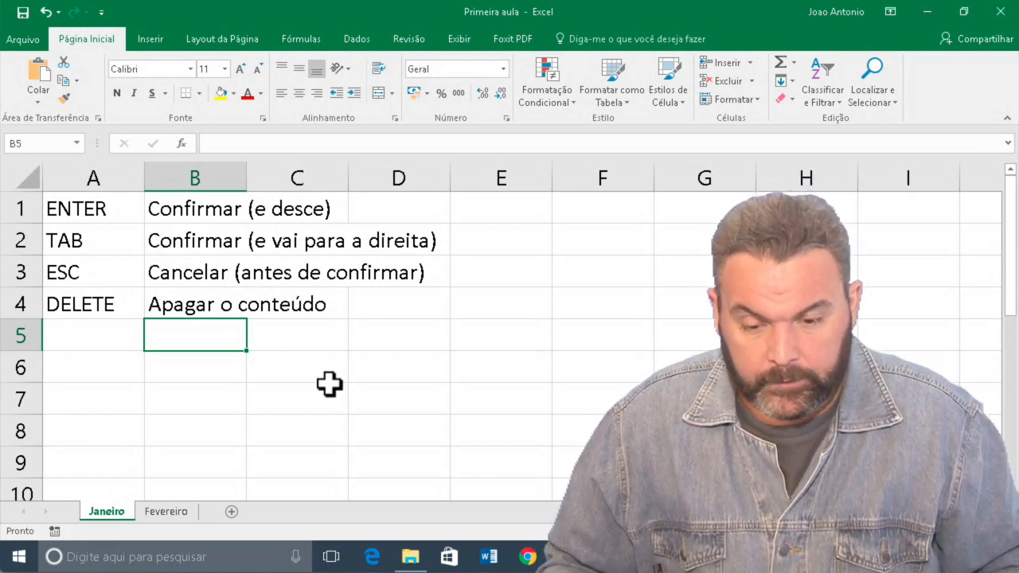
- Enter a sample first name in cell B6, leaving row 5 empty
{"action": "left_click", "coordinate": [121, 339]}
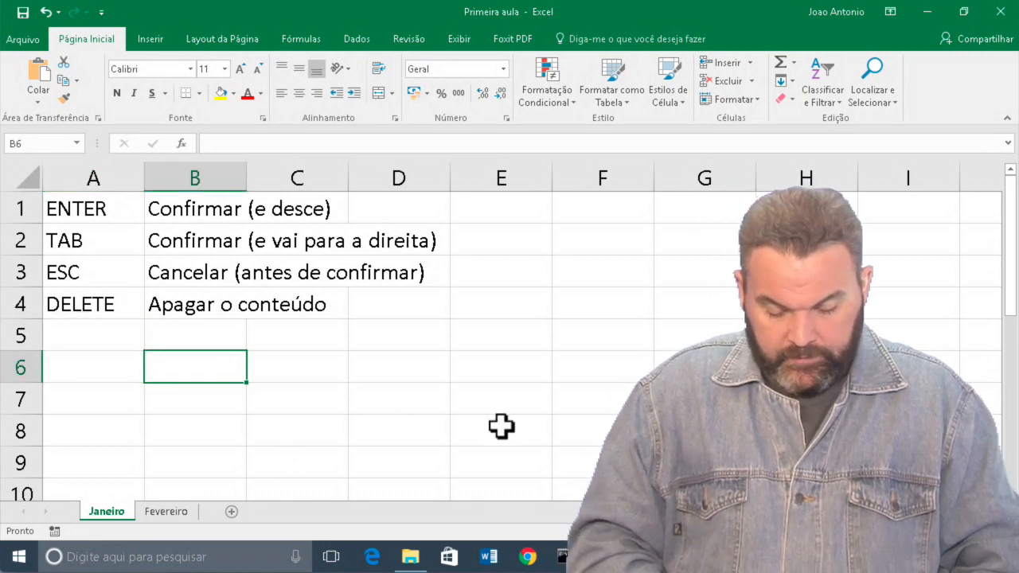
{"action": "type", "text": "João"}
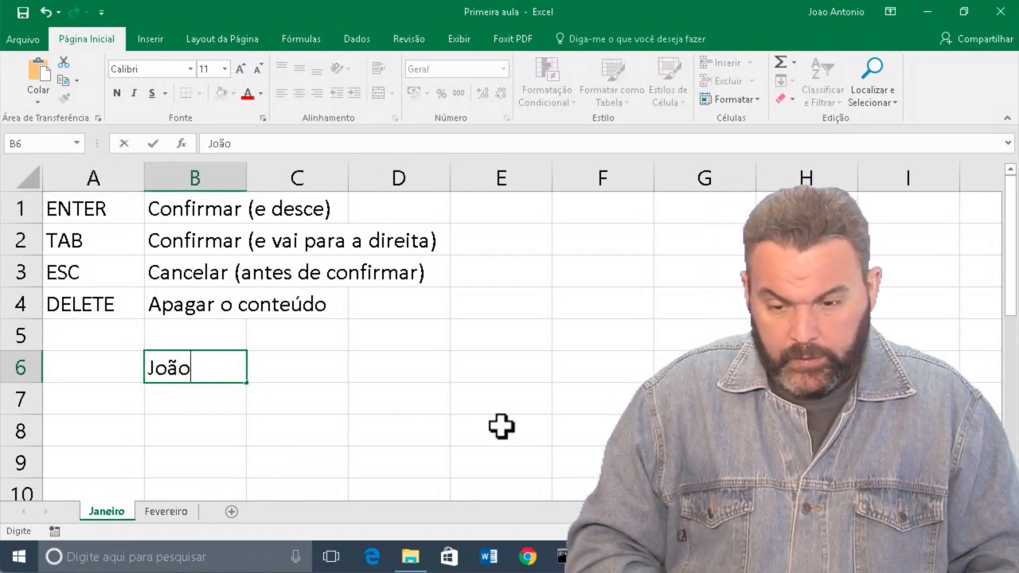
{"action": "key", "text": "Return"}
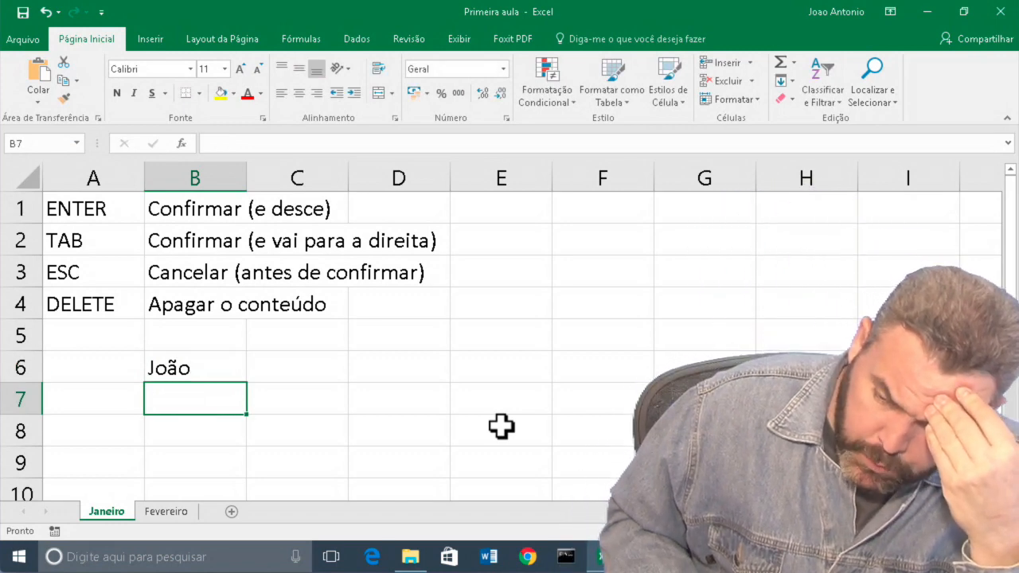
{"action": "key", "text": "Up"}
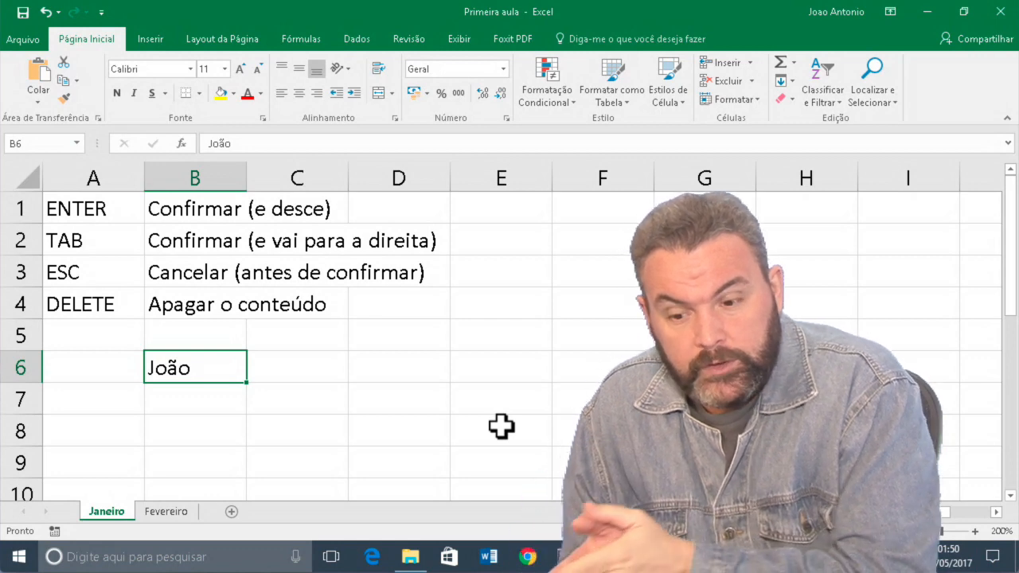
{"action": "type", "text": "Anto"}
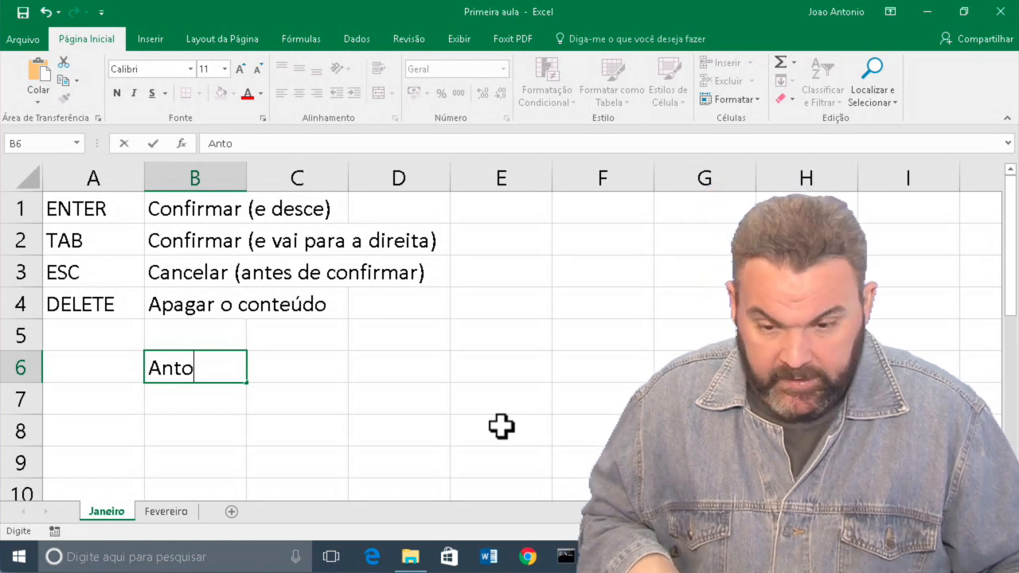
{"action": "key", "text": "Escape"}
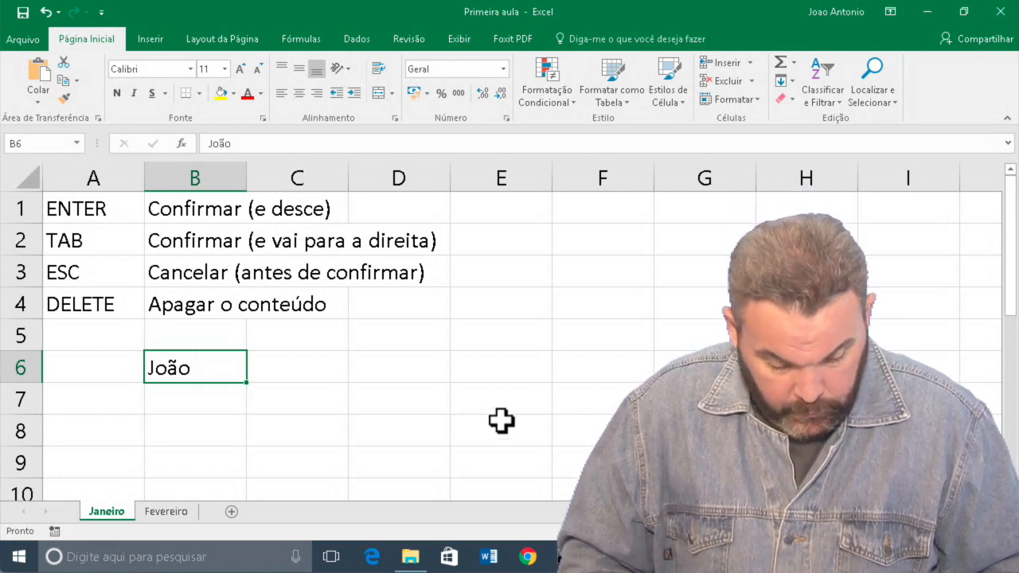
- Edit the sample name in cell B6 by appending a second name to the existing text
{"action": "key", "text": "F2"}
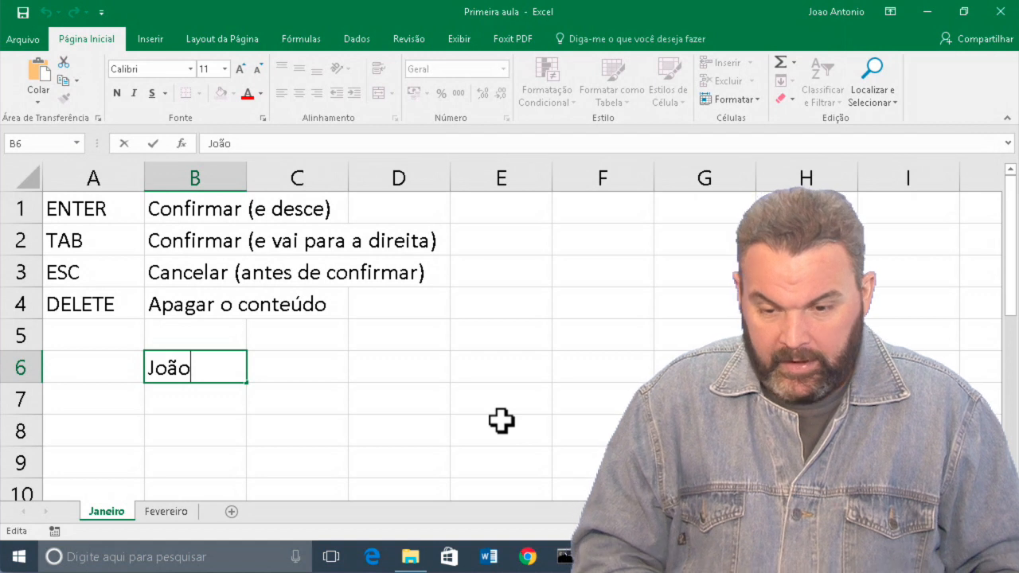
{"action": "type", "text": "Antoni"}
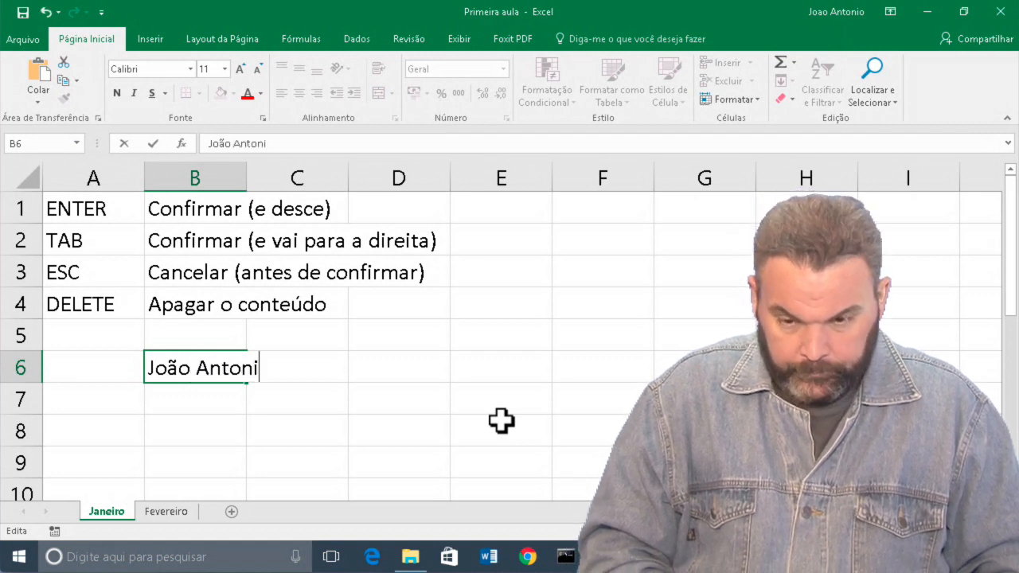
{"action": "type", "text": "o"}
{"action": "key", "text": "Return"}
- Fill row 5 with "F2" in column A and "Editar o conteúdo" in column B
{"action": "key", "text": "Up"}
{"action": "key", "text": "Up"}
{"action": "key", "text": "Left"}
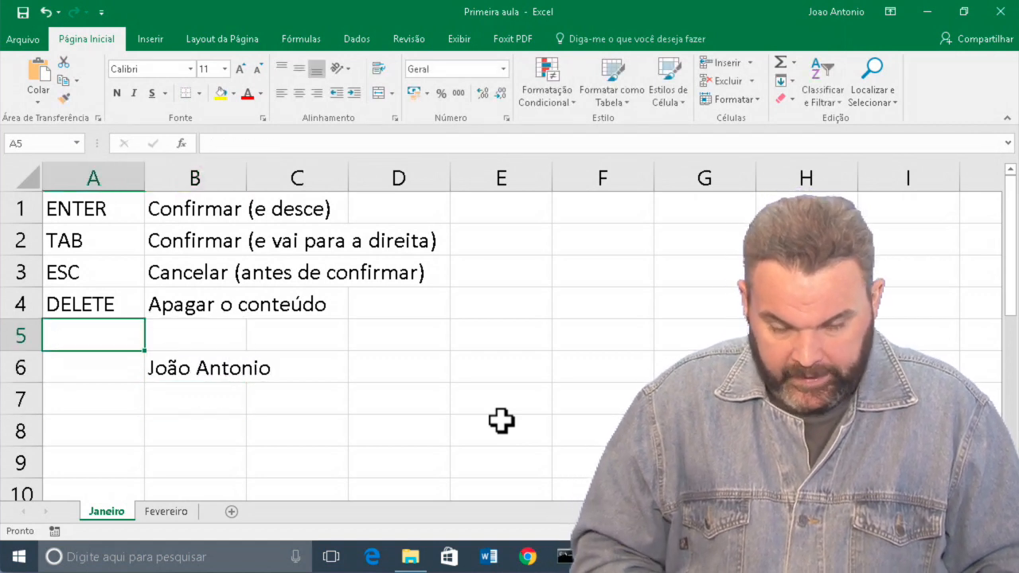
{"action": "type", "text": "F@"}
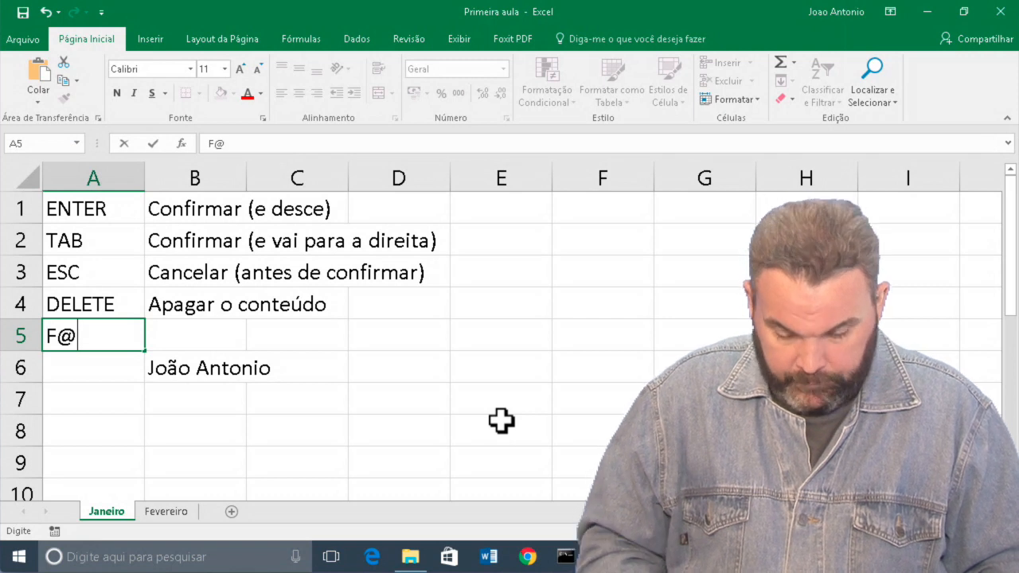
{"action": "key", "text": "Tab"}
{"action": "type", "text": "E"}
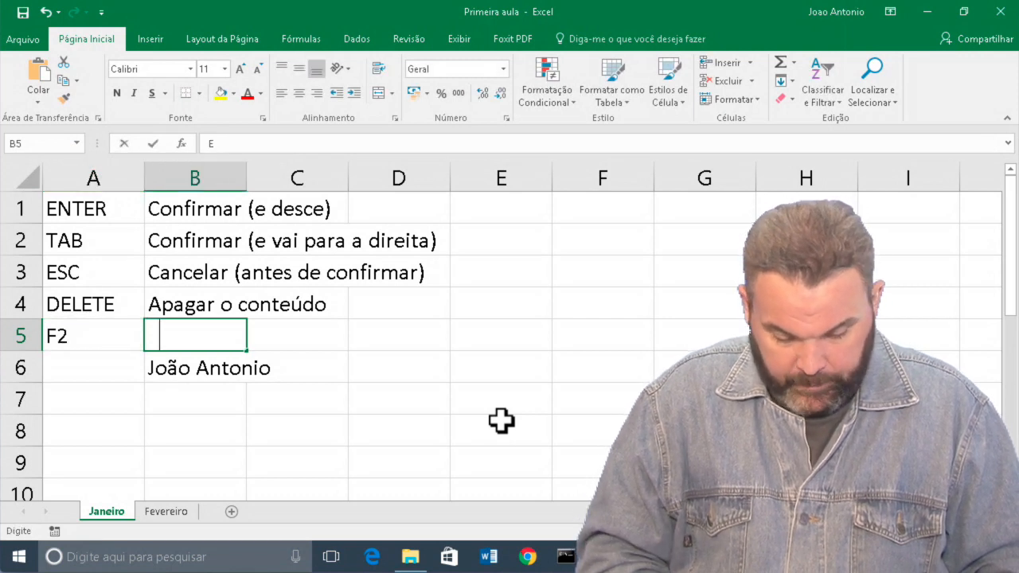
{"action": "type", "text": "ditar o conteúdo"}
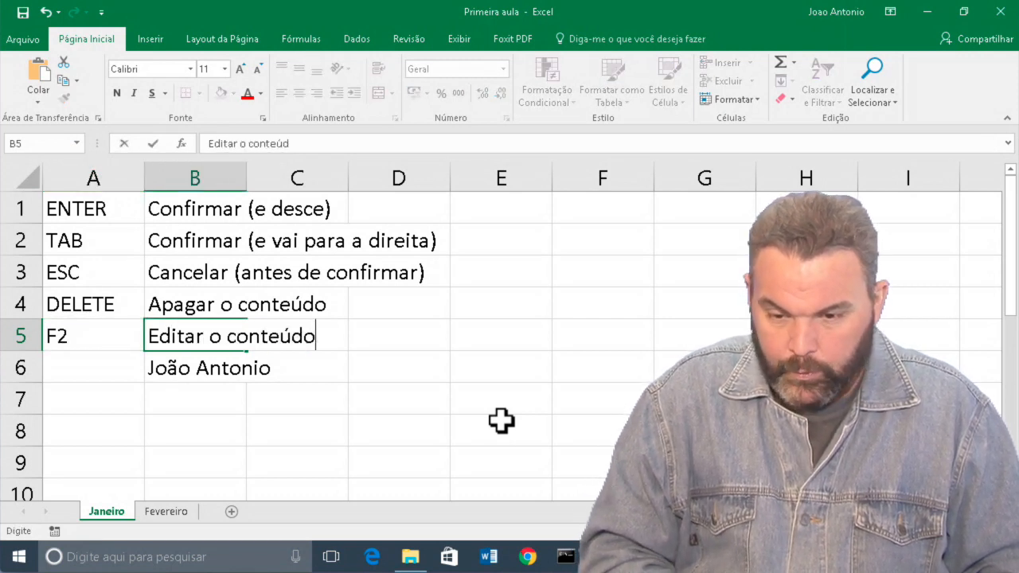
{"action": "key", "text": "Return"}
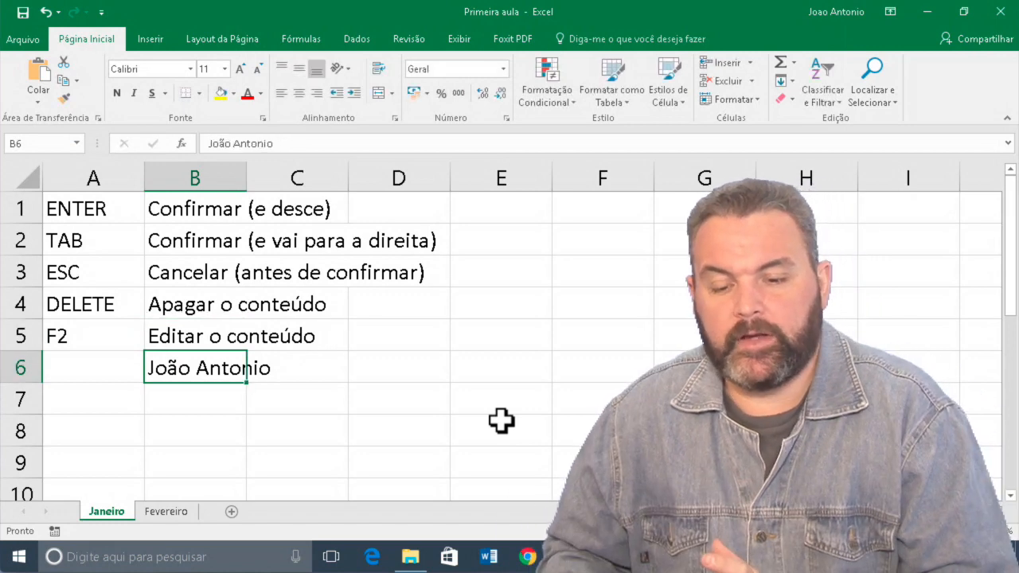
- Clear the sample name from cell B6 and enter "Casa" in cell C7
{"action": "key", "text": "Delete"}
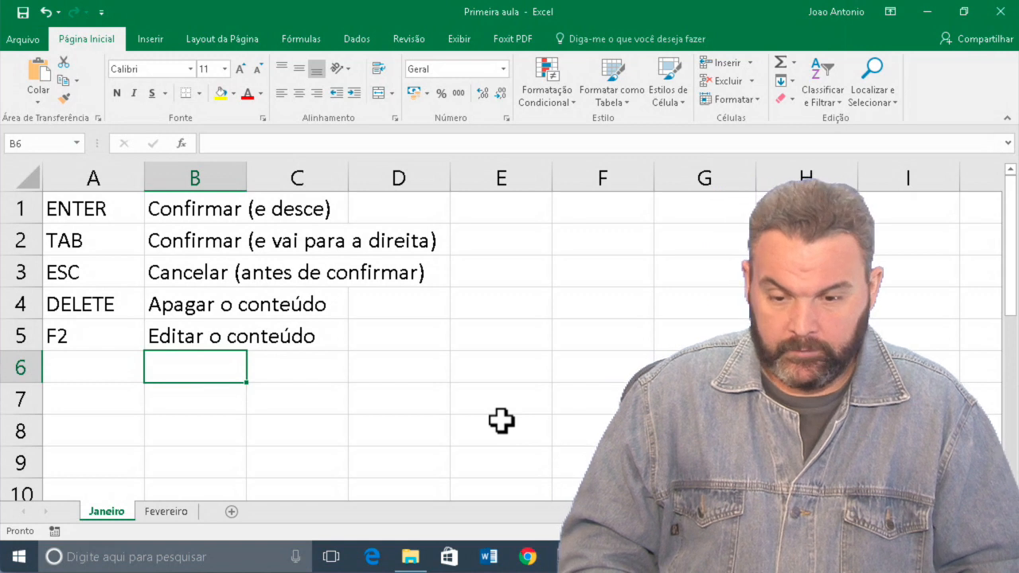
{"action": "key", "text": "Down"}
{"action": "key", "text": "Right"}
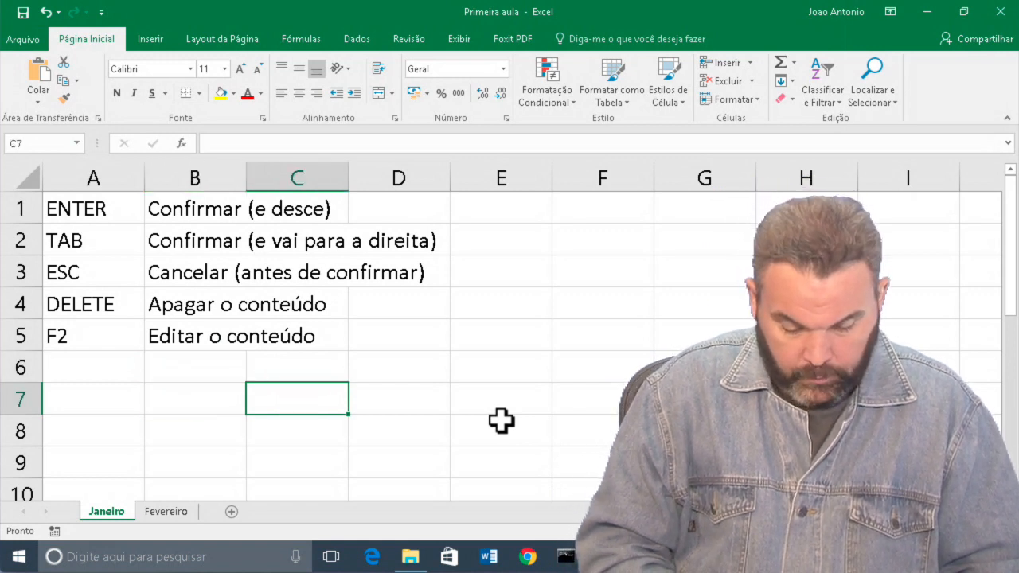
{"action": "type", "text": "Casa"}
{"action": "key", "text": "Return"}
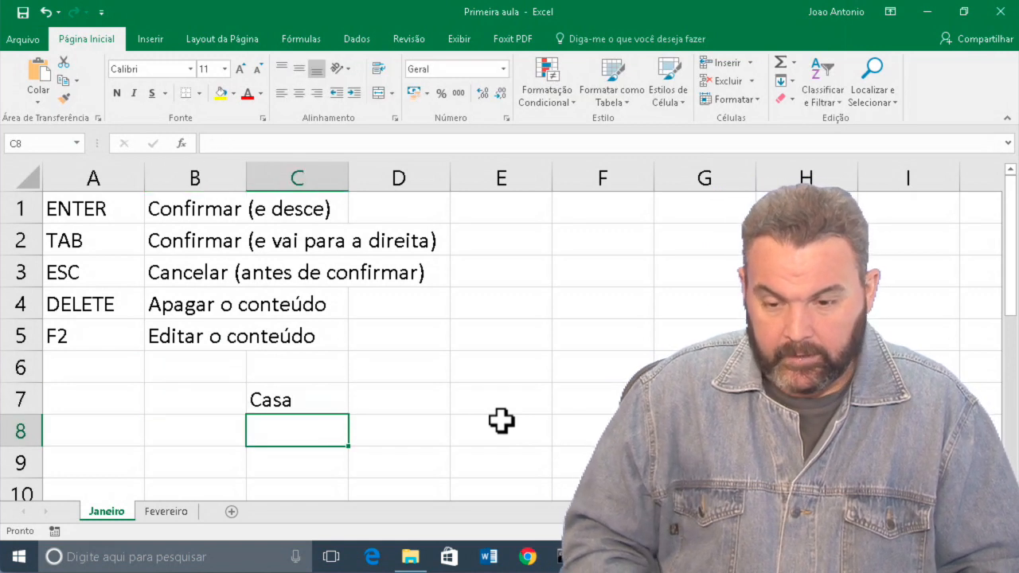
- Edit cell C7 in place, adding "Amarela" after the existing word so it reads "Casa Amarela"
{"action": "key", "text": "Up"}
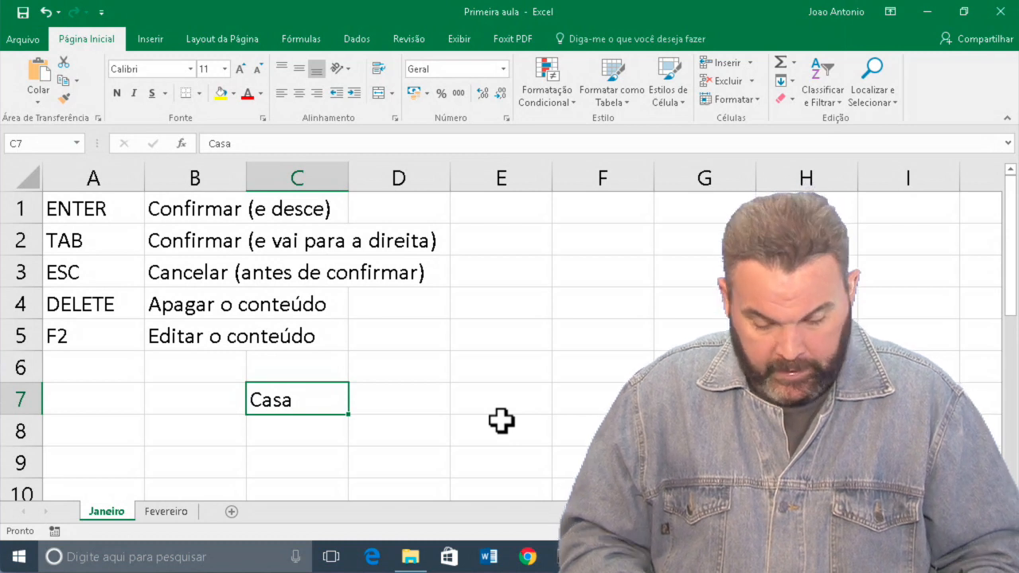
{"action": "key", "text": "F2"}
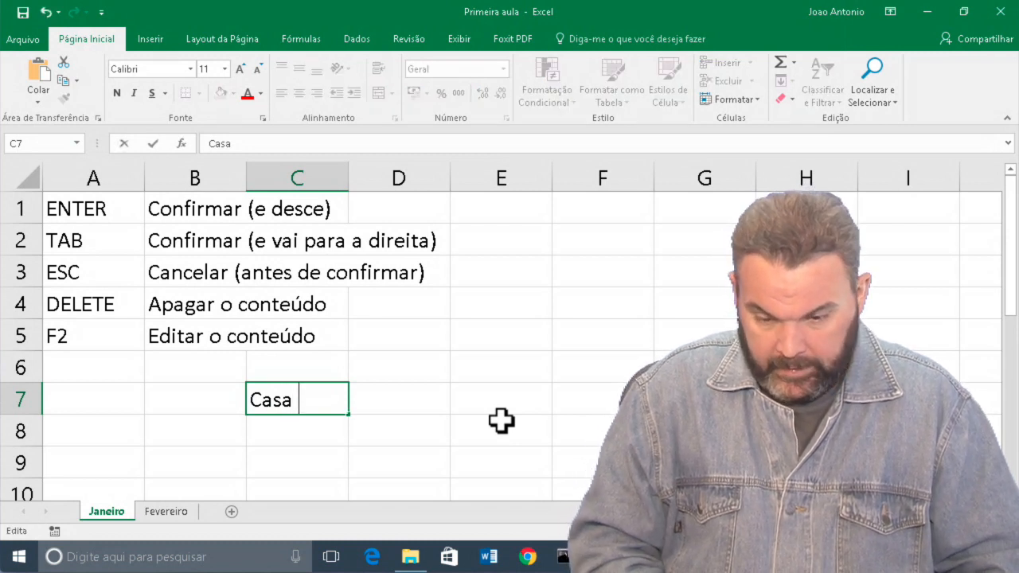
{"action": "type", "text": "Amarela"}
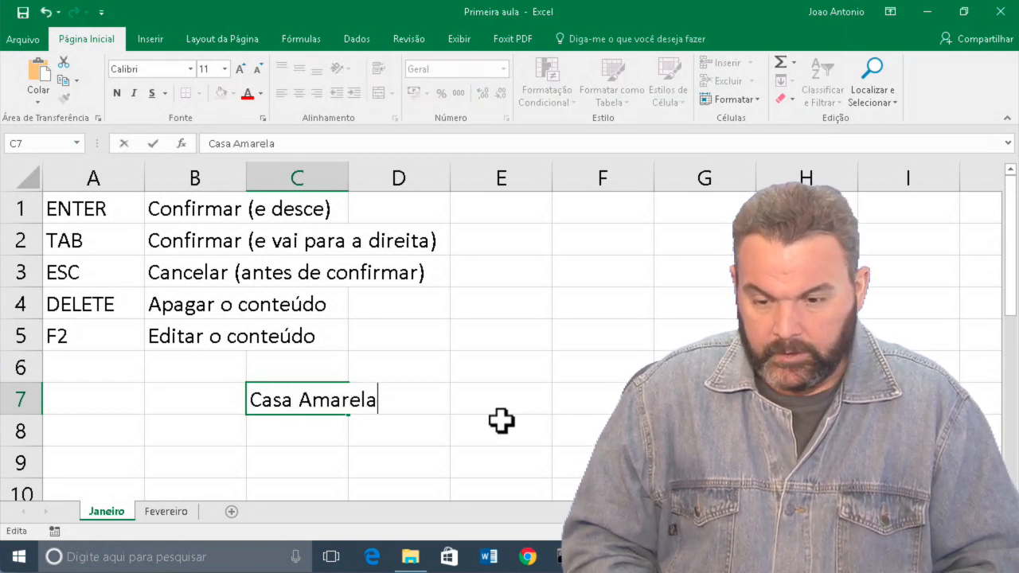
{"action": "key", "text": "Return"}
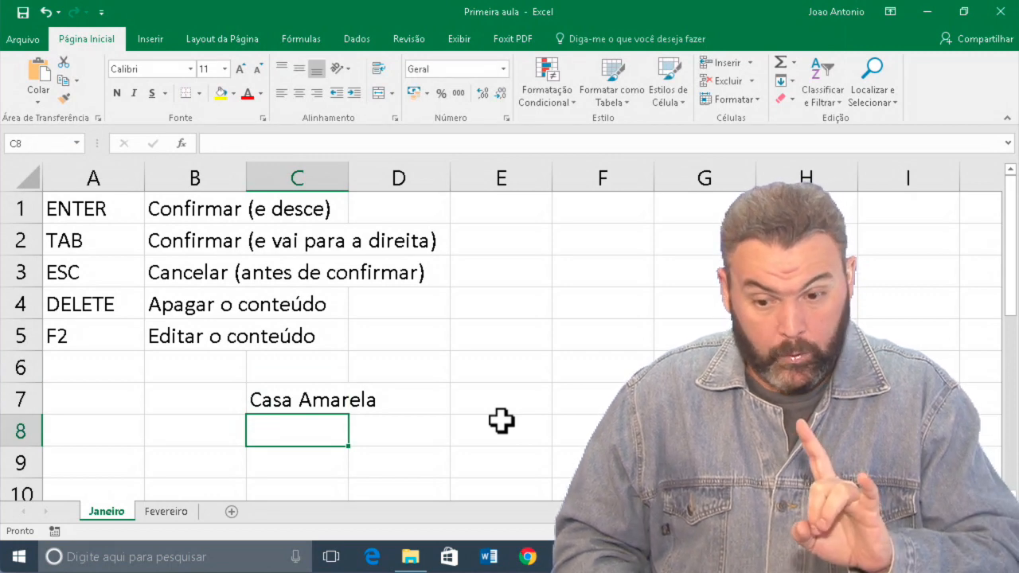
- Edit cell C7 again, replacing only its second word so it reads "Casa Forte"
{"action": "key", "text": "Up"}
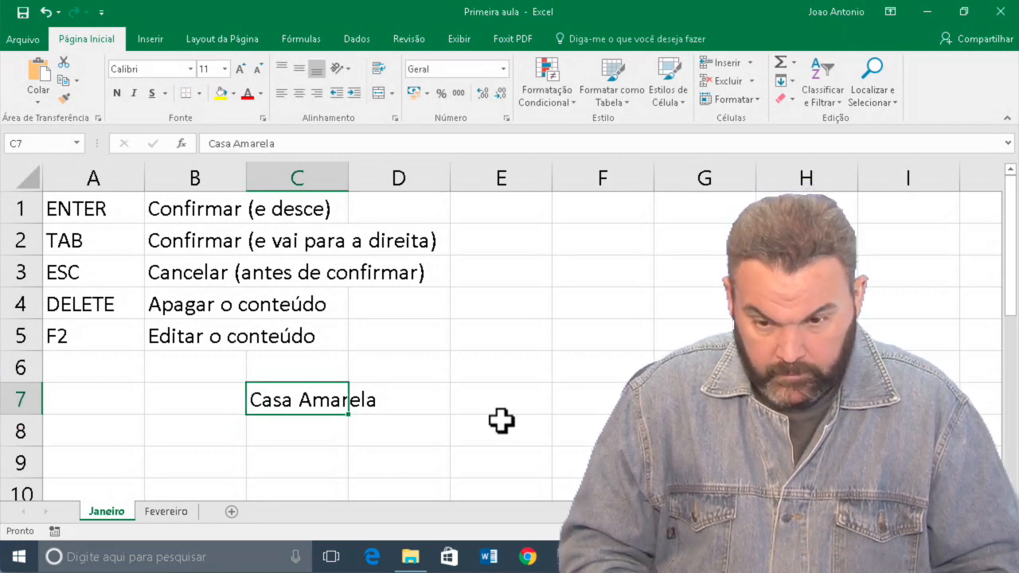
{"action": "key", "text": "F2"}
{"action": "key", "text": "BackSpace"}
{"action": "key", "text": "BackSpace"}
{"action": "key", "text": "BackSpace"}
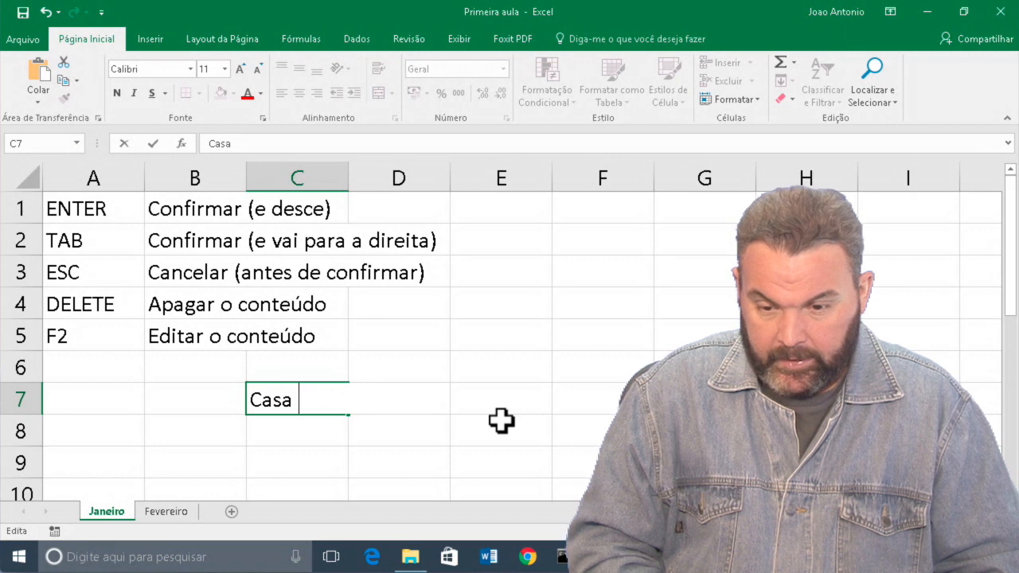
{"action": "type", "text": "Forte"}
{"action": "key", "text": "Return"}
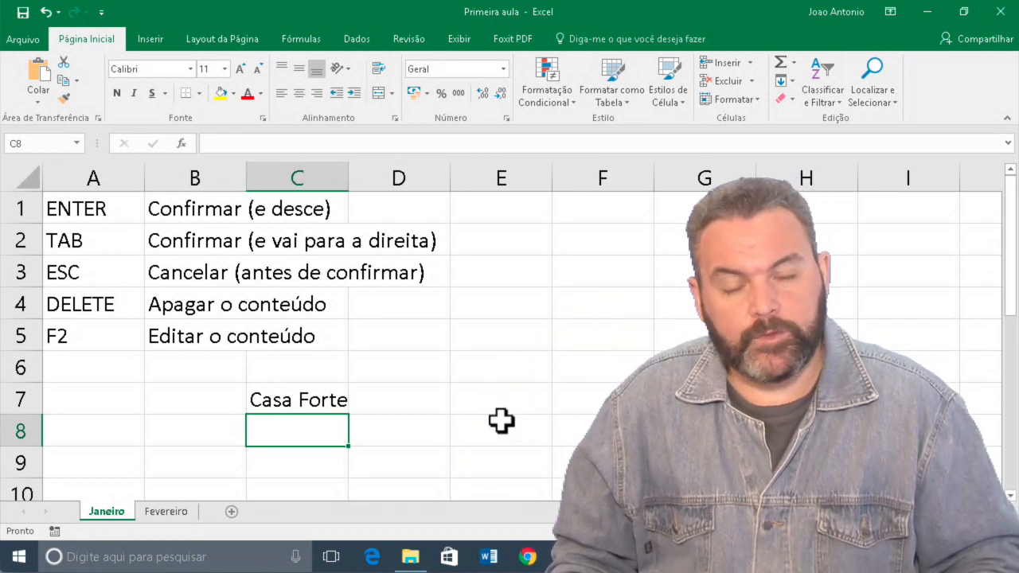
- Remove the second word from cell C7 so it contains only "Casa"
{"action": "left_click", "coordinate": [337, 404]}
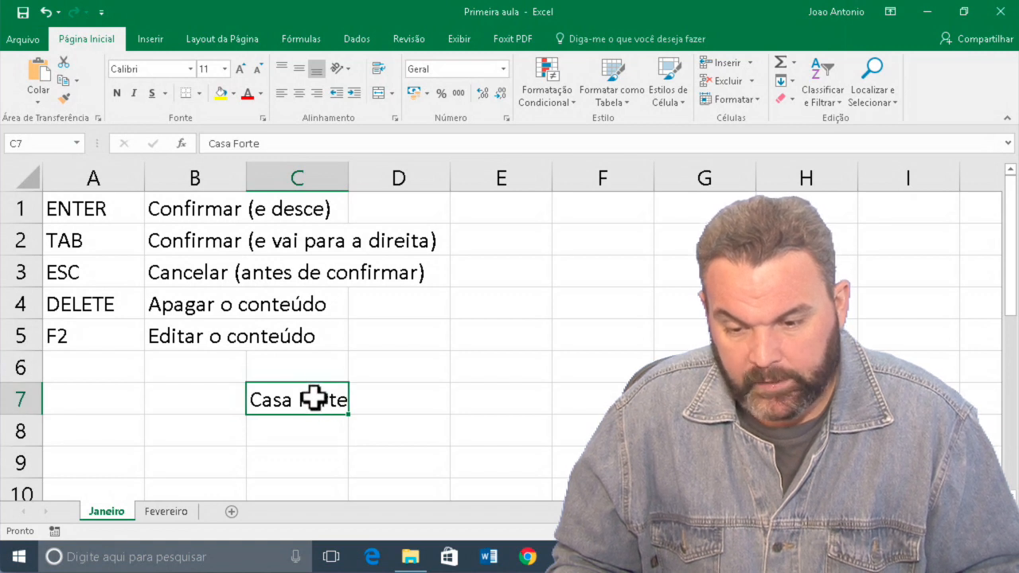
{"action": "double_click", "coordinate": [331, 402]}
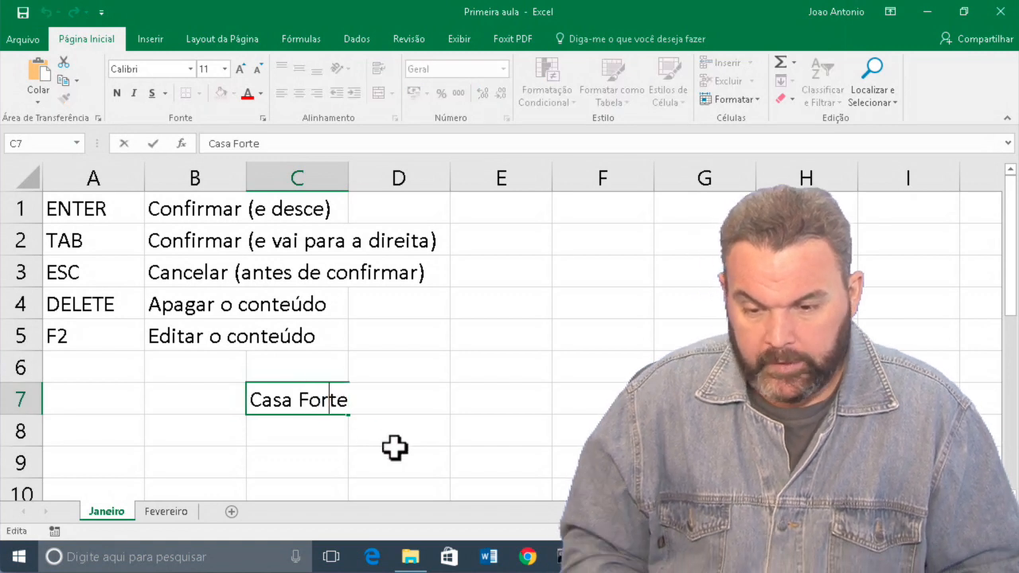
{"action": "key", "text": "BackSpace"}
{"action": "key", "text": "BackSpace"}
{"action": "key", "text": "BackSpace"}
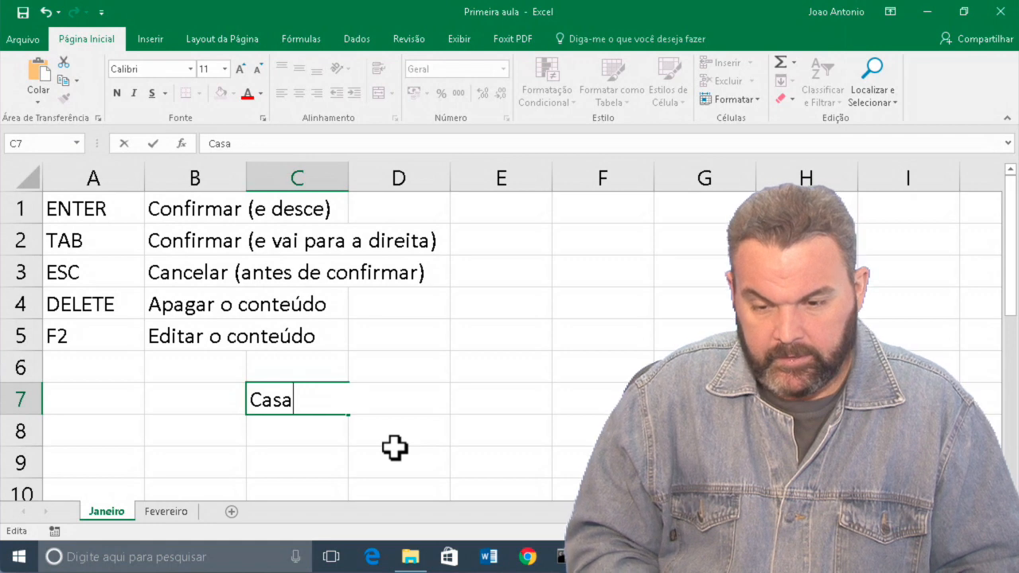
{"action": "key", "text": "Return"}
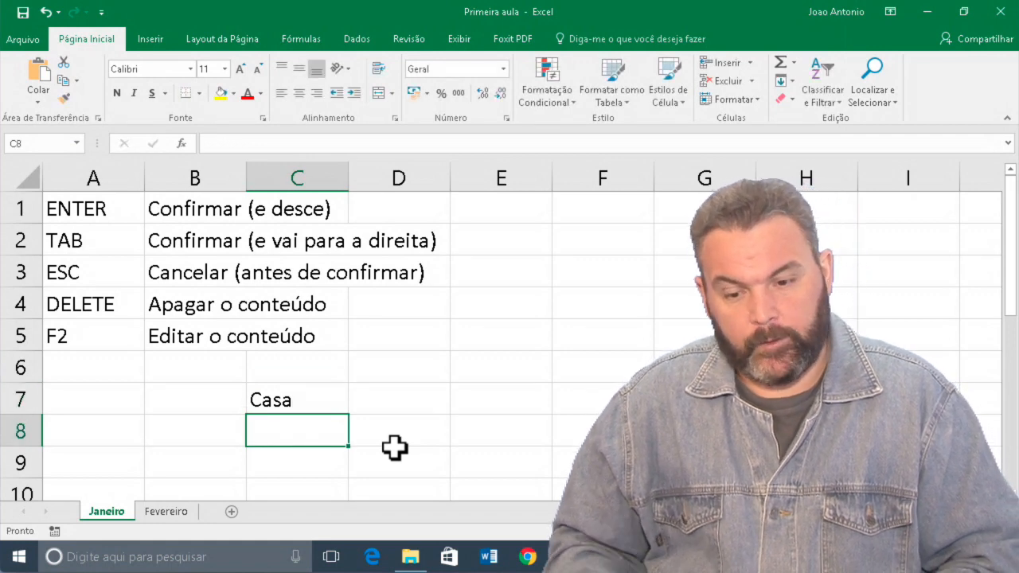
- Append "Forte" to the existing text in cell C7 so it reads "Casa Forte"
{"action": "left_click", "coordinate": [326, 406]}
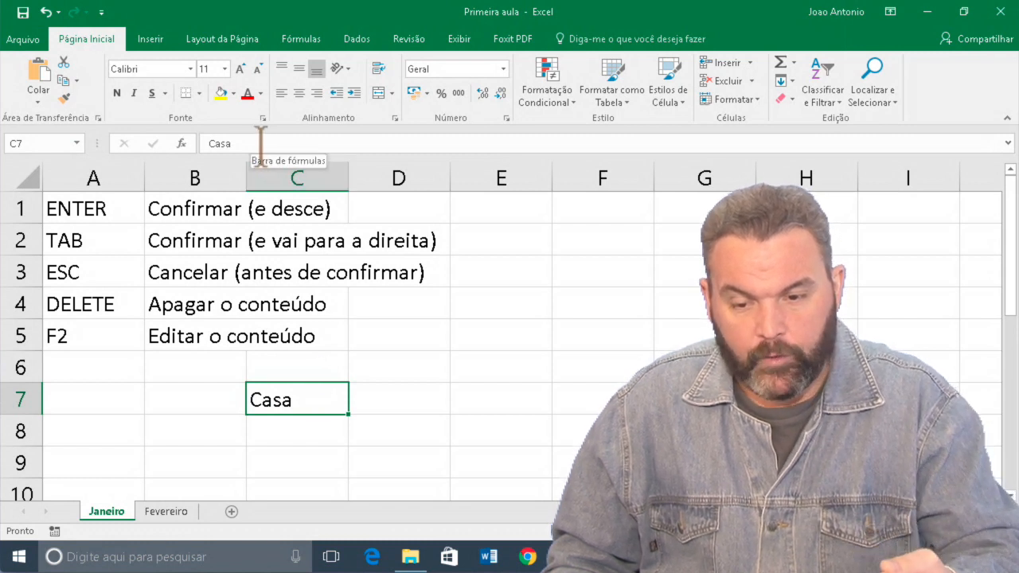
{"action": "key", "text": "alt"}
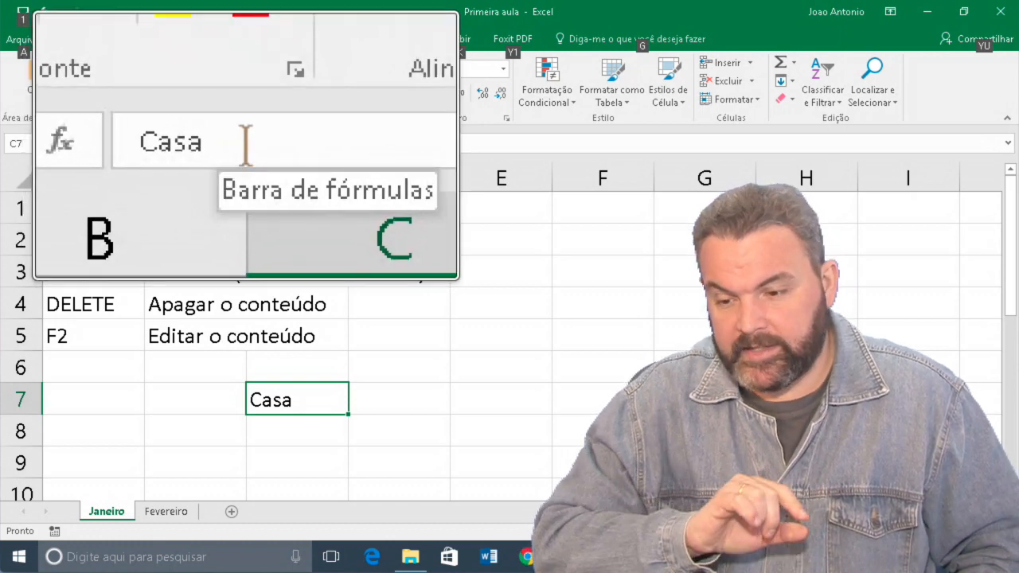
{"action": "key", "text": "alt"}
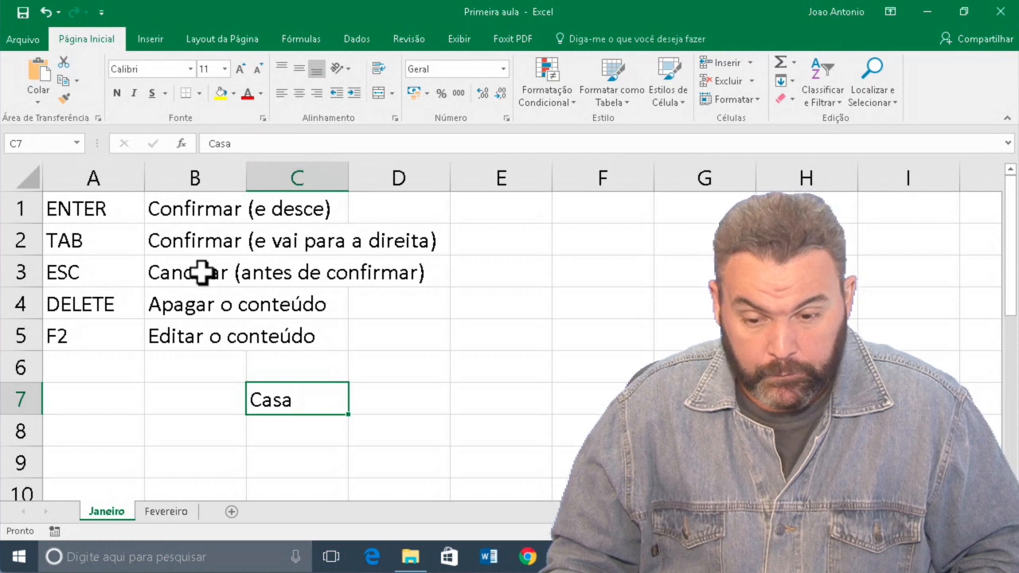
{"action": "left_click", "coordinate": [269, 428]}
{"action": "left_click", "coordinate": [281, 403]}
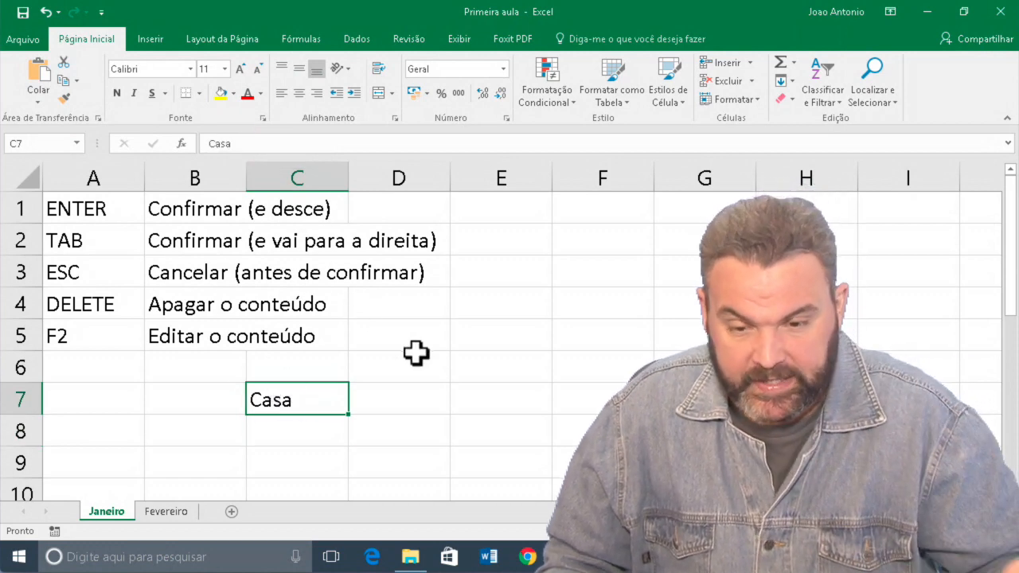
{"action": "left_click", "coordinate": [278, 142]}
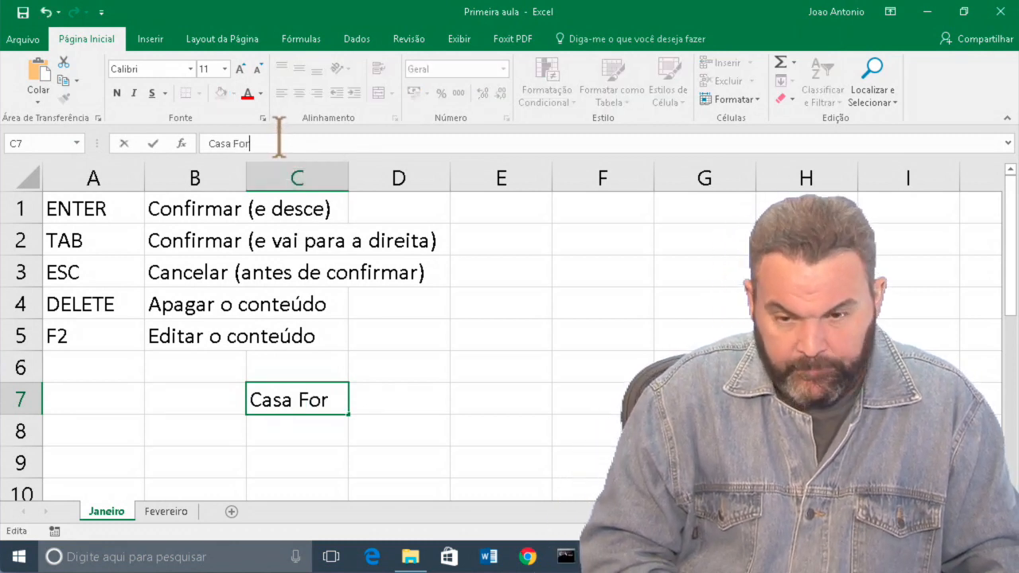
{"action": "key", "text": "Return"}
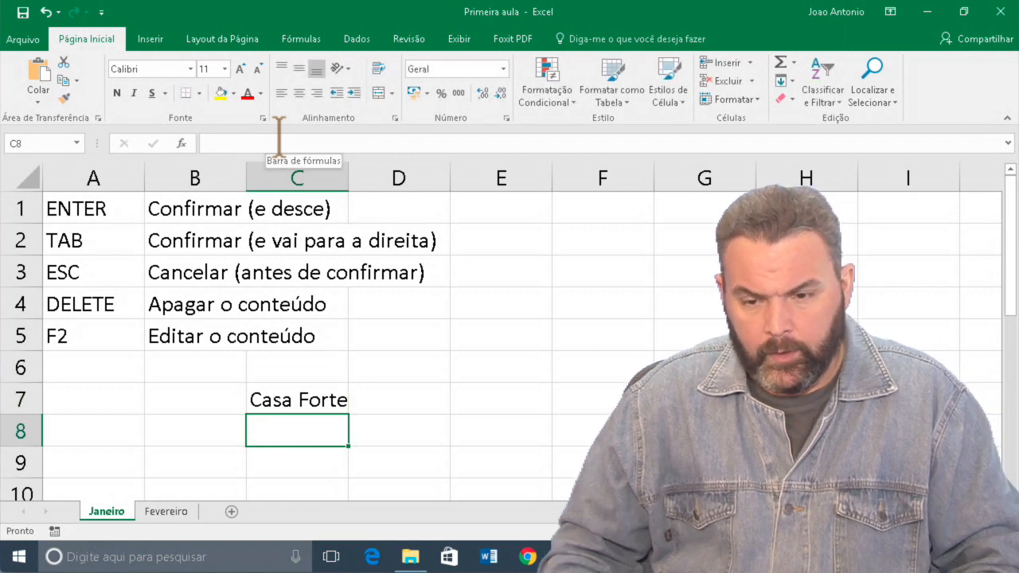
- Replace the word "Forte" in cell C7 with "Amarela", keeping "Casa", and confirm the edit
{"action": "left_click", "coordinate": [280, 391]}
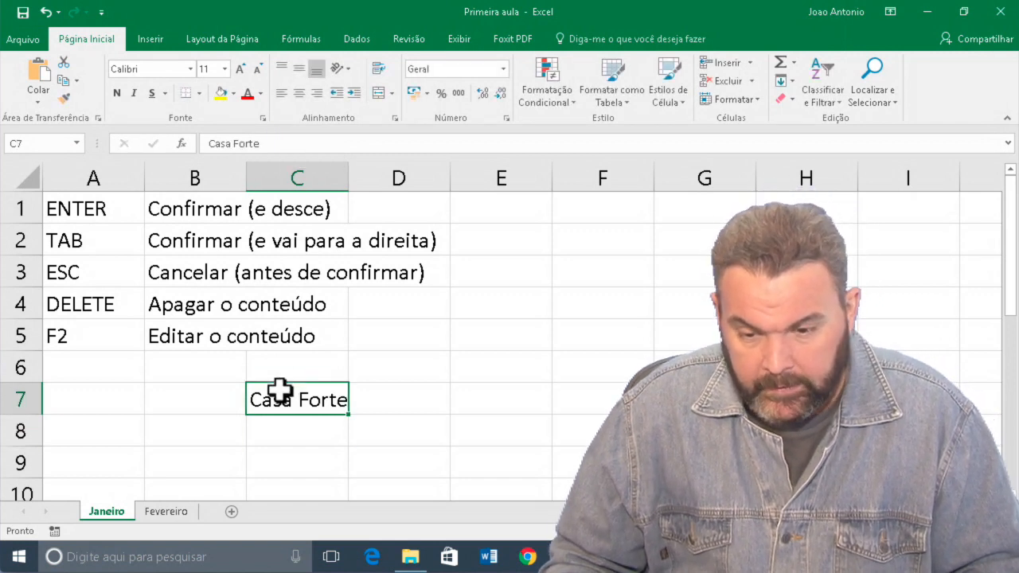
{"action": "left_click", "coordinate": [298, 145]}
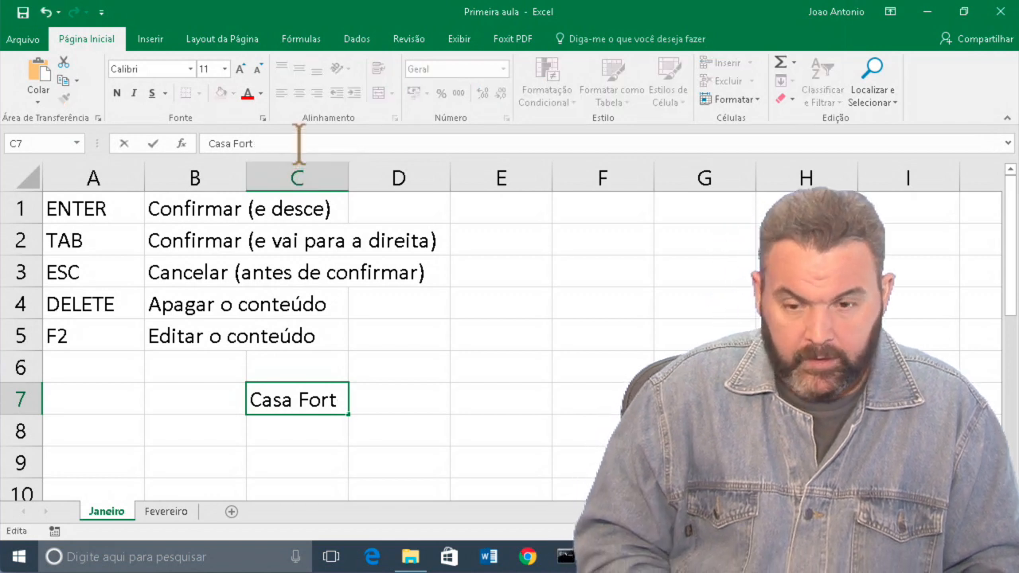
{"action": "type", "text": "Ama"}
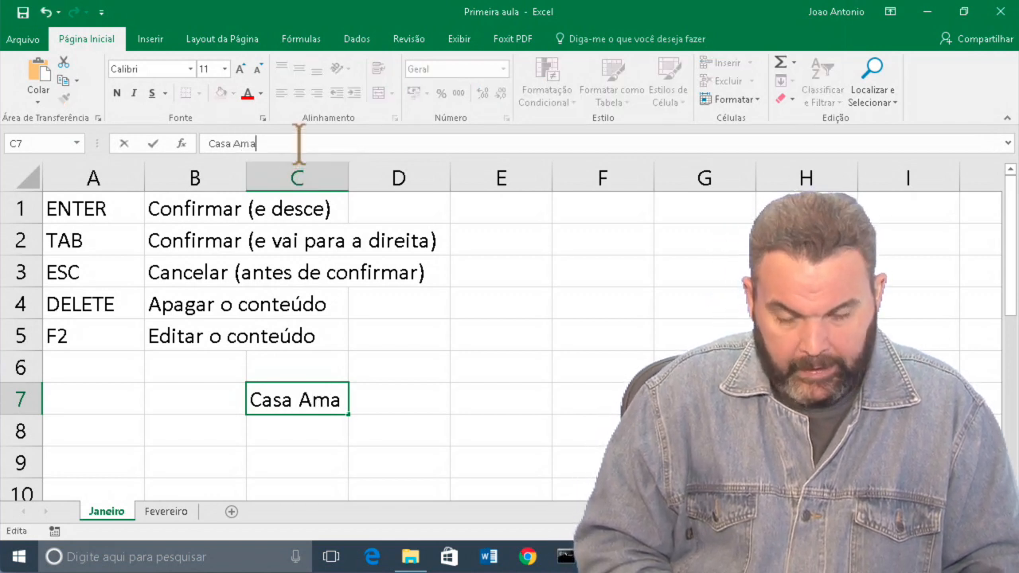
{"action": "type", "text": "rela"}
{"action": "key", "text": "Return"}
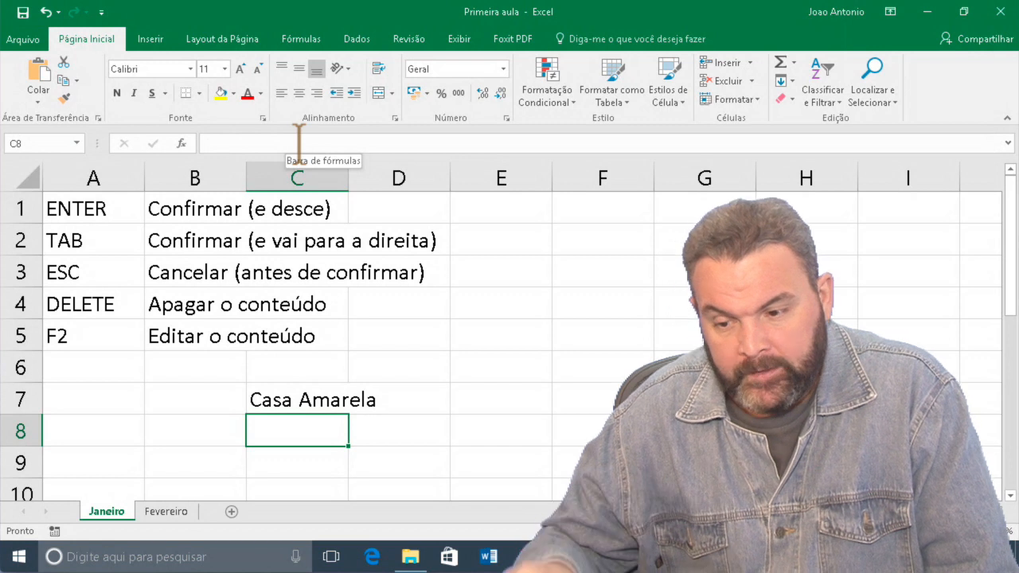
- Clear all contents of the range A1:D8 and deselect it
{"action": "left_click_drag", "start_coordinate": [95, 208], "coordinate": [398, 440]}
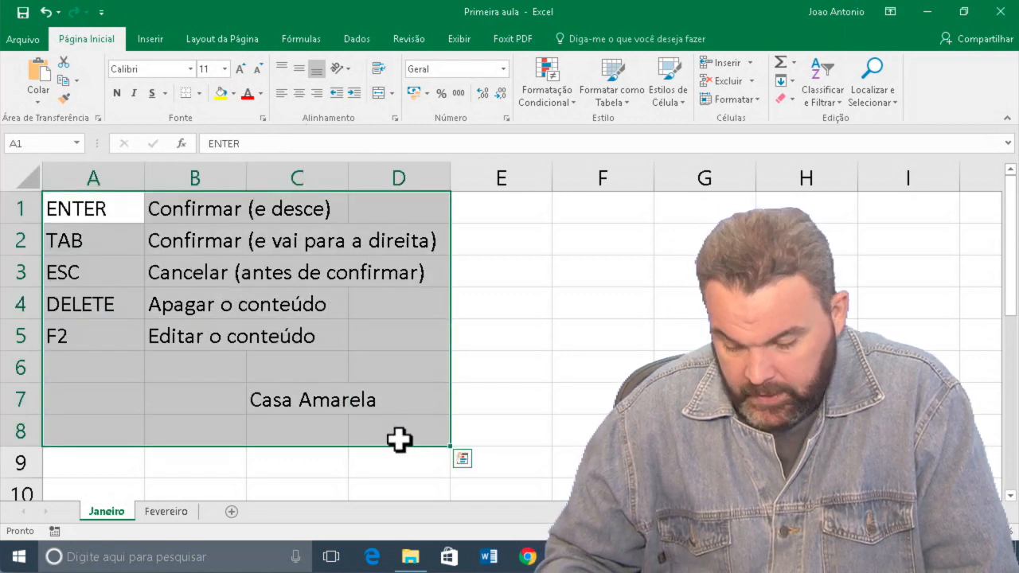
{"action": "key", "text": "Delete"}
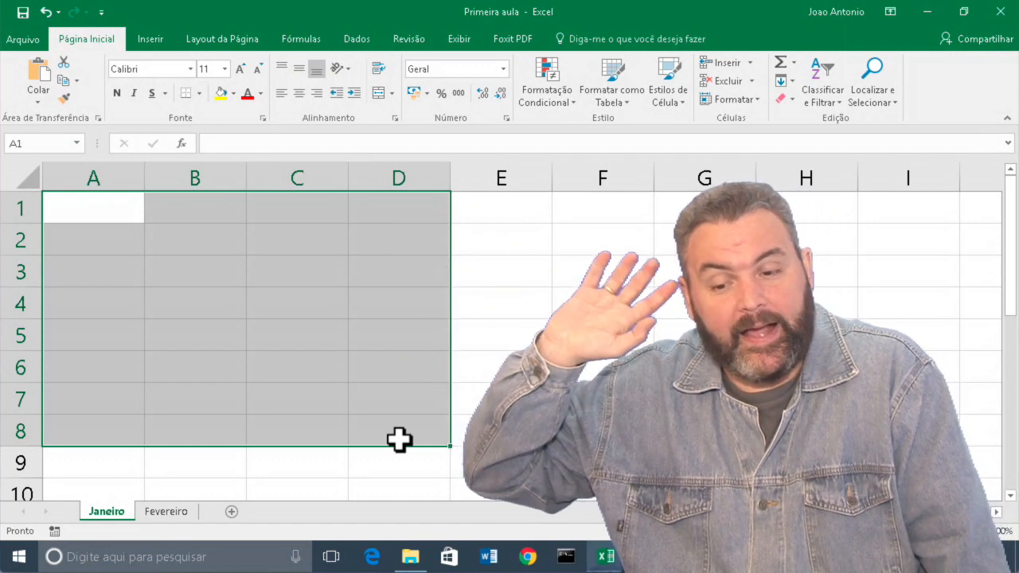
{"action": "left_click", "coordinate": [396, 398]}
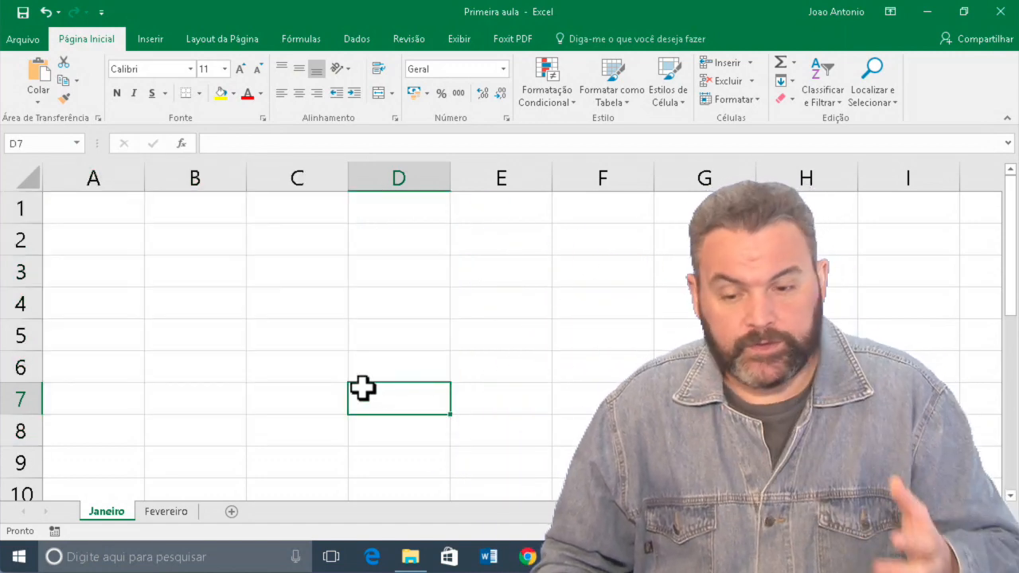
- Select the range B2:E6 and fill its first row with the headings "Nome", "Mail", "Fone" and "End"
{"action": "left_click_drag", "start_coordinate": [203, 243], "coordinate": [453, 374]}
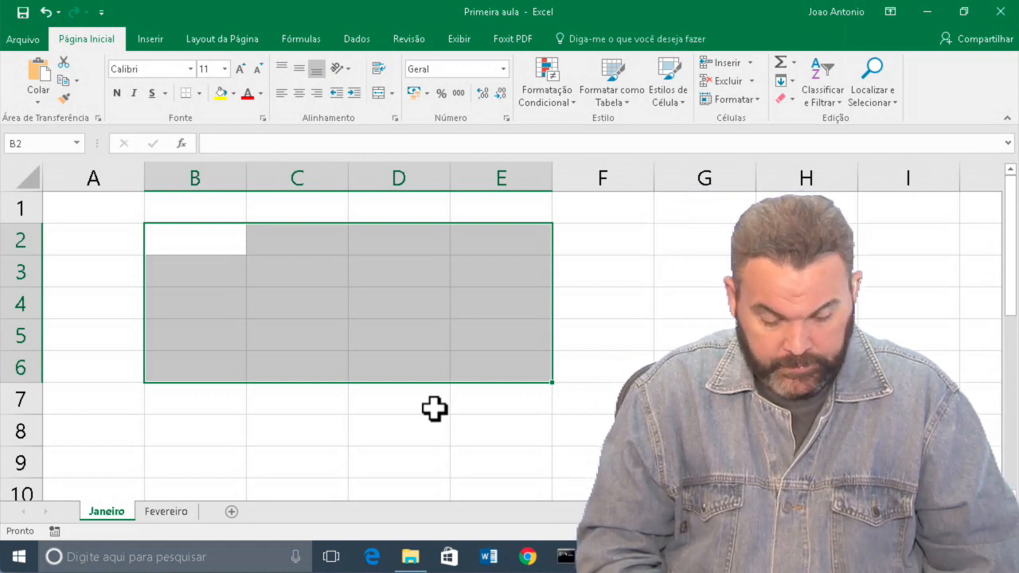
{"action": "type", "text": "JNome"}
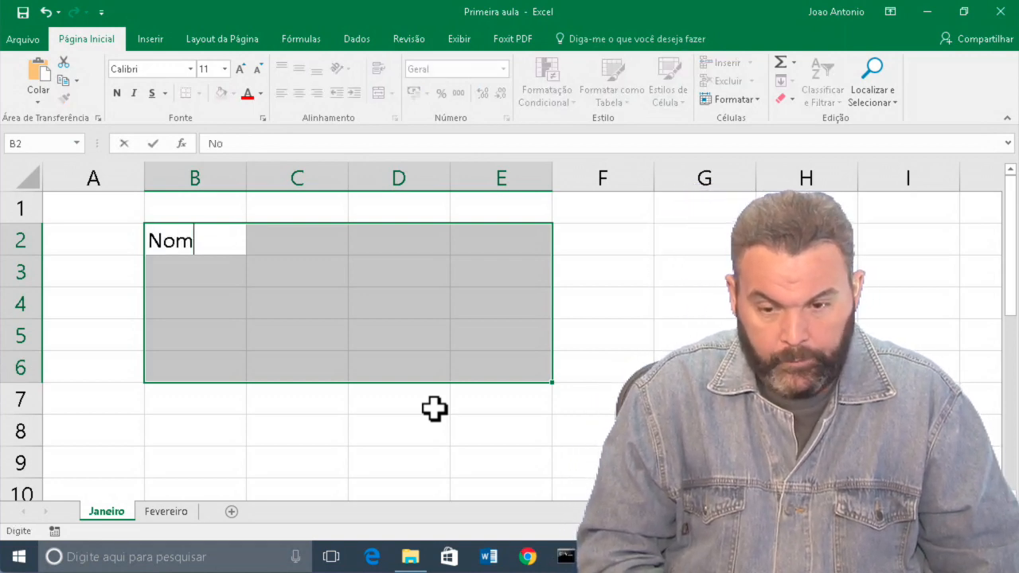
{"action": "key", "text": "Tab"}
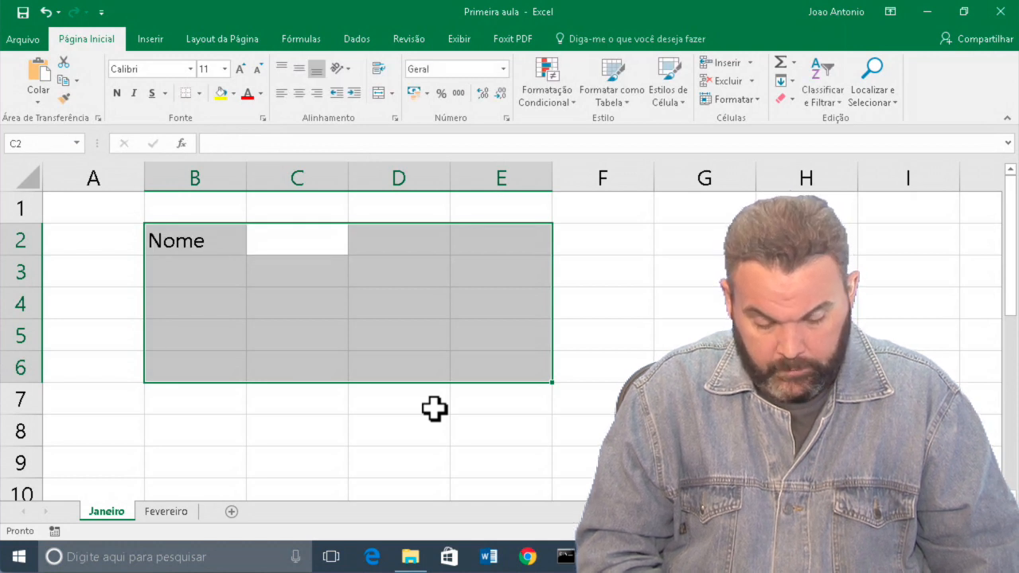
{"action": "type", "text": "Mail"}
{"action": "key", "text": "Tab"}
{"action": "type", "text": "Fon"}
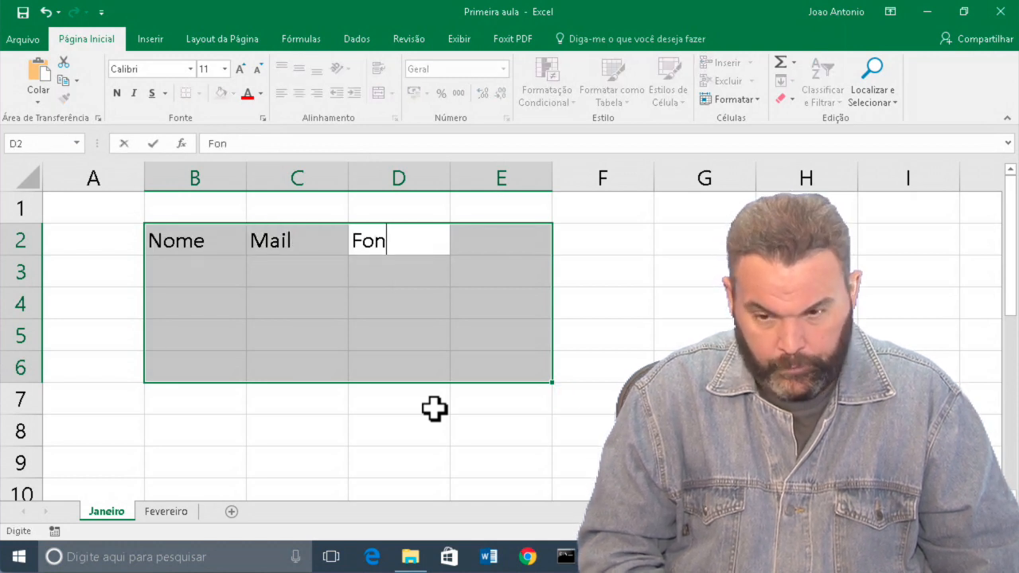
{"action": "type", "text": "e"}
{"action": "key", "text": "Tab"}
{"action": "type", "text": "End"}
{"action": "key", "text": "Tab"}
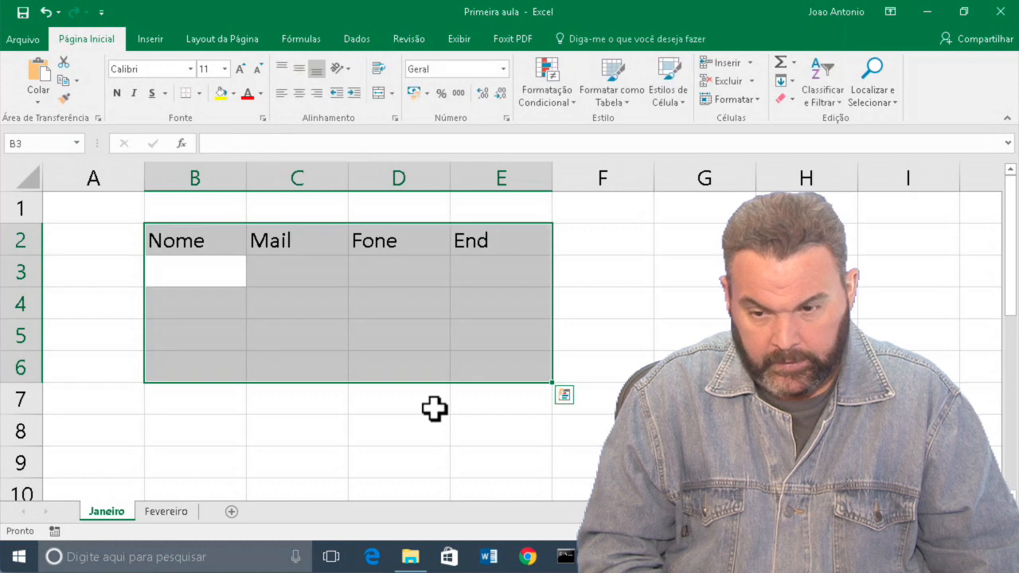
- Enter a person's first name in cell B3 under the "Nome" heading, keeping the range B2:E6 selected
{"action": "type", "text": "JKo"}
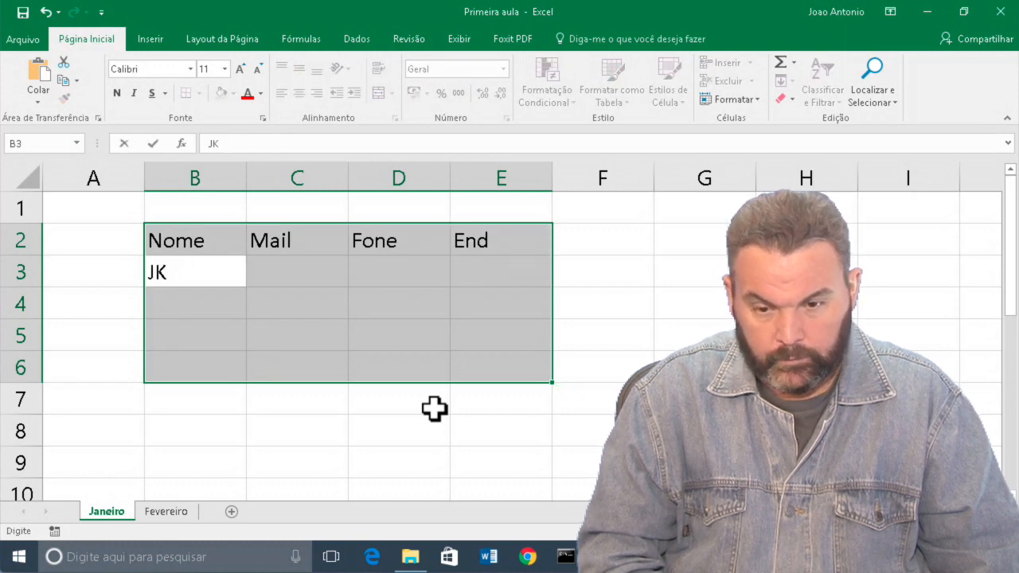
{"action": "key", "text": "BackSpace"}
{"action": "type", "text": "oao"}
{"action": "key", "text": "Tab"}
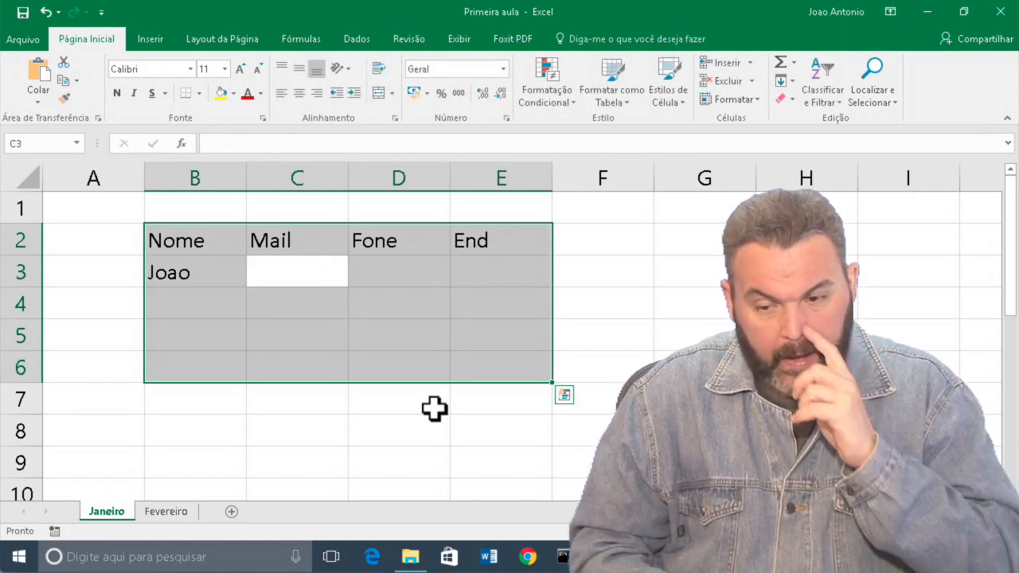
- Move the active cell down and column by column through the selected range B2:E6 without changing its contents
{"action": "key", "text": "Return"}
{"action": "key", "text": "Return"}
{"action": "key", "text": "Return"}
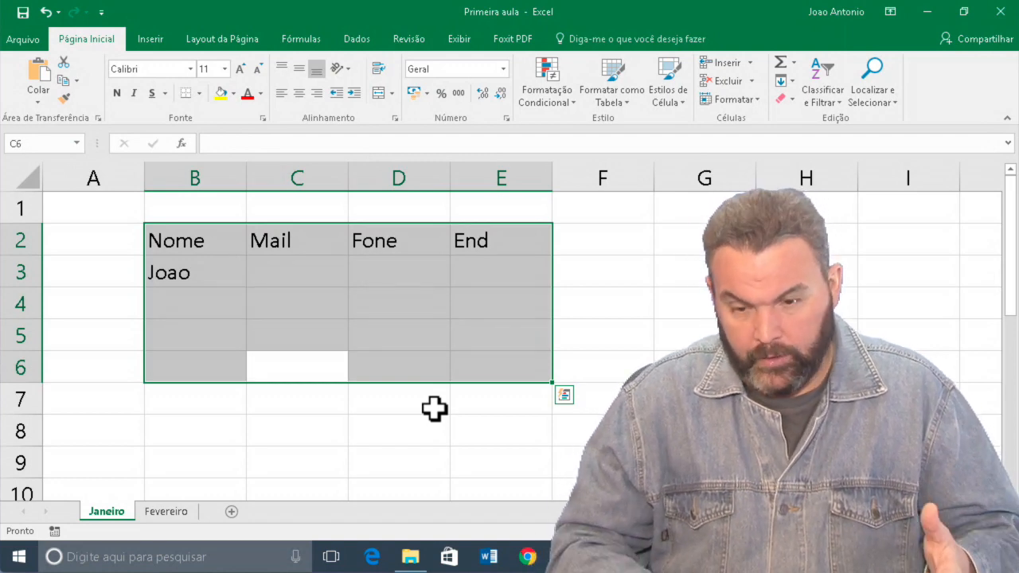
{"action": "key", "text": "Return"}
{"action": "key", "text": "Return"}
{"action": "key", "text": "Return"}
{"action": "key", "text": "Return"}
{"action": "key", "text": "Return"}
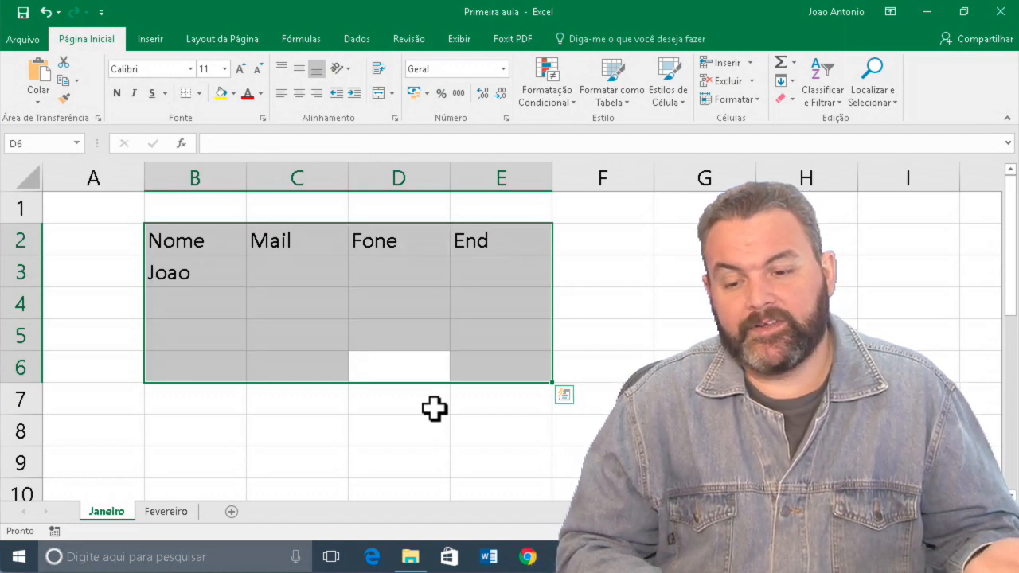
{"action": "key", "text": "Return"}
{"action": "key", "text": "Return"}
{"action": "key", "text": "Return"}
{"action": "key", "text": "Return"}
{"action": "key", "text": "Return"}
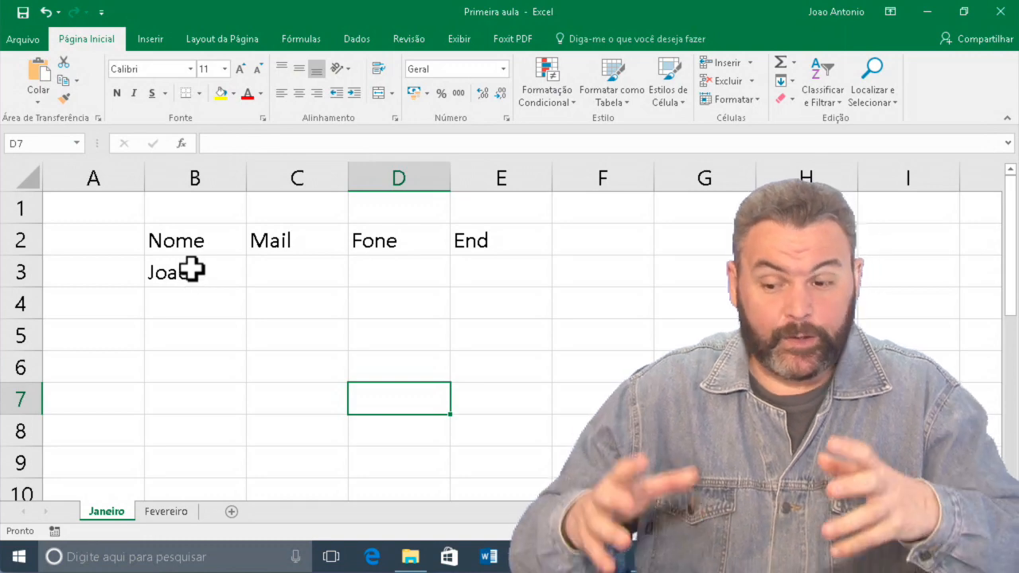
- Select the range B2:E4 by its two opposite corner cells, and deselect it
{"action": "left_click", "coordinate": [209, 248]}
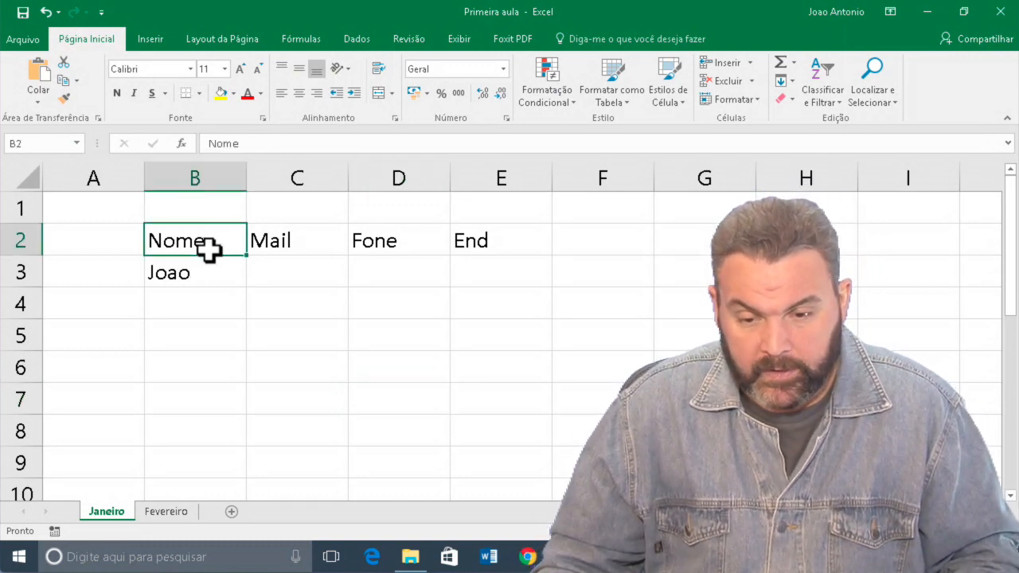
{"action": "left_click", "coordinate": [490, 317], "text": "shift"}
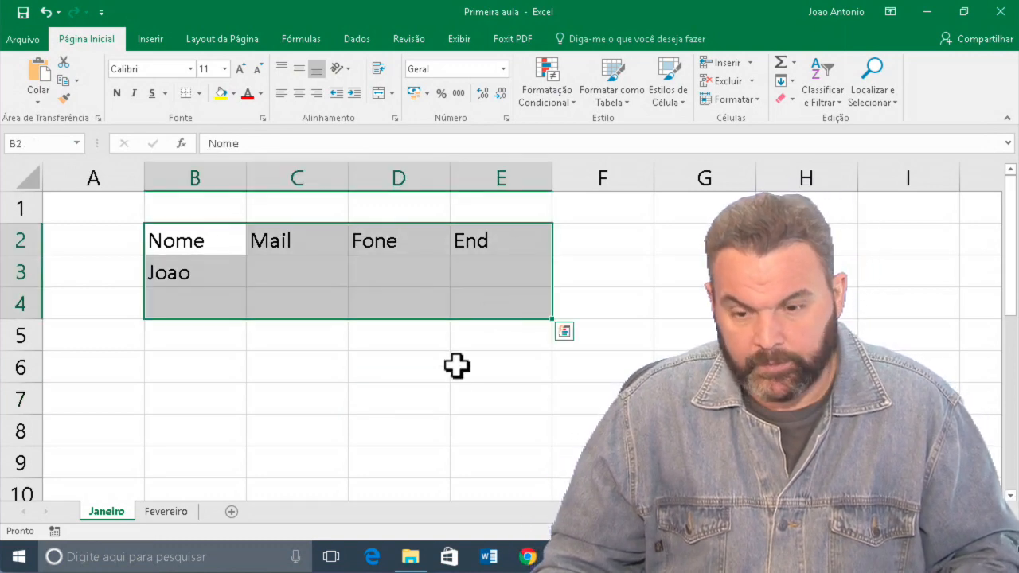
{"action": "left_click", "coordinate": [371, 398]}
- Select the range B2:E5 in one sweep and again by its opposite corner cells, deselecting it each time
{"action": "left_click_drag", "start_coordinate": [184, 247], "coordinate": [493, 332]}
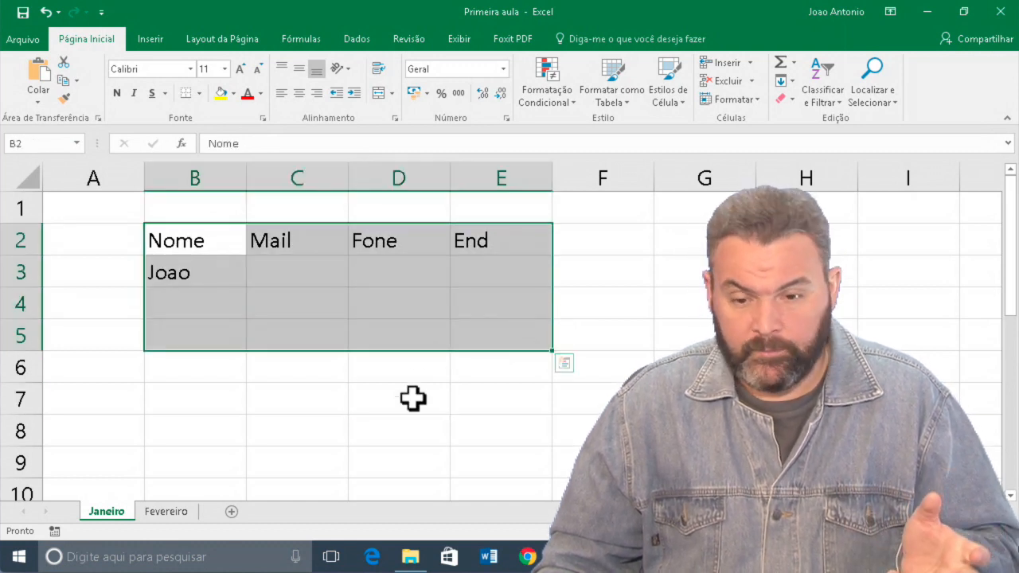
{"action": "left_click", "coordinate": [411, 398]}
{"action": "left_click", "coordinate": [194, 244]}
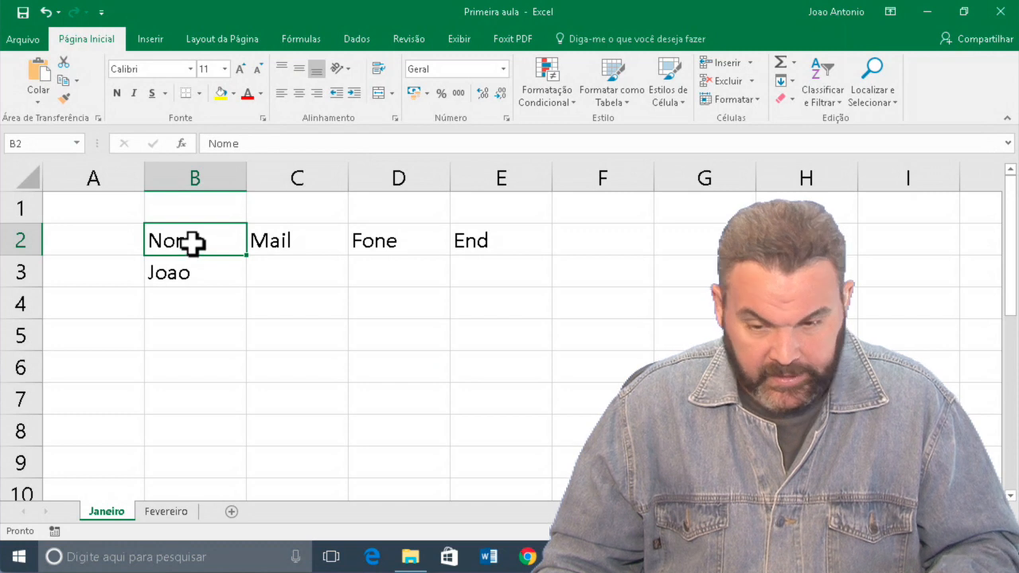
{"action": "left_click", "coordinate": [468, 325], "text": "shift"}
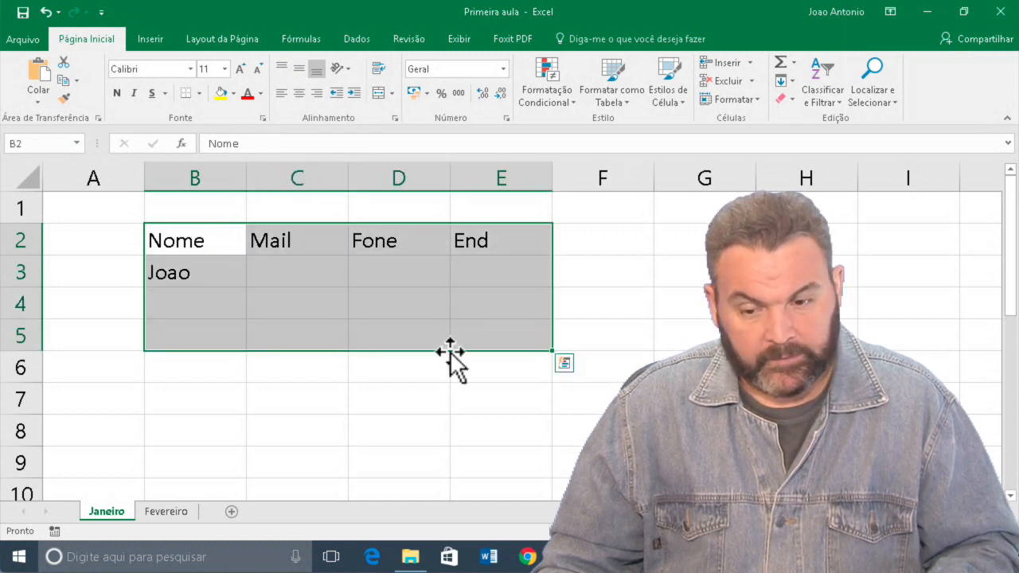
{"action": "left_click", "coordinate": [433, 374]}
- Select the vertical range E2:E6, replace it with the horizontal range A3:D3, and deselect
{"action": "left_click", "coordinate": [493, 253]}
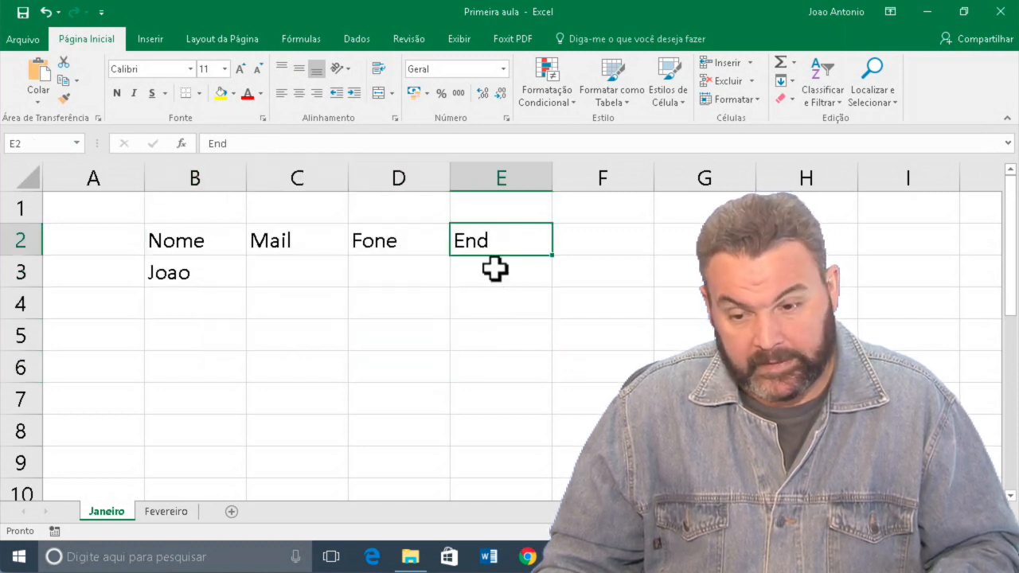
{"action": "left_click", "coordinate": [501, 371], "text": "shift"}
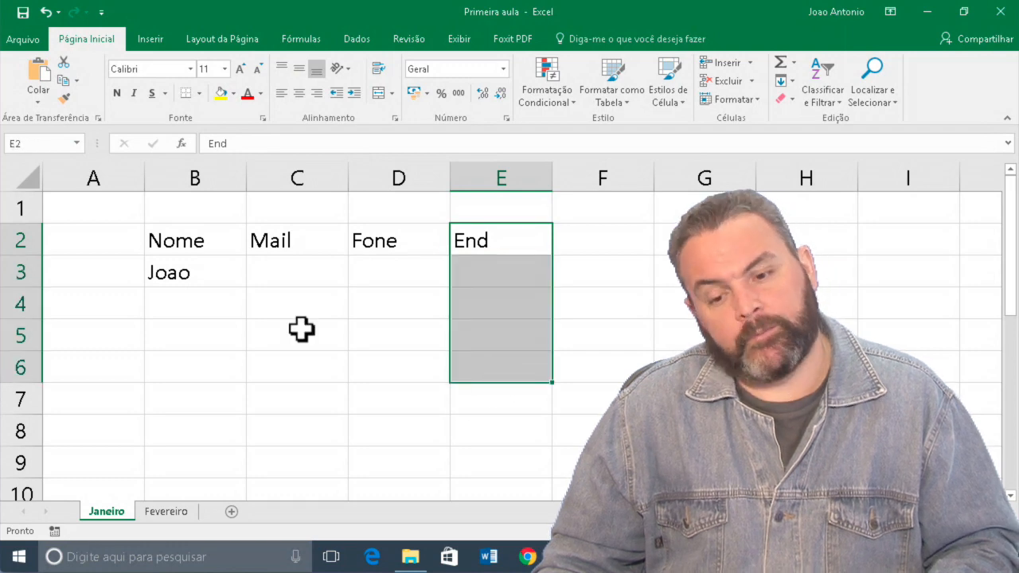
{"action": "left_click", "coordinate": [113, 272]}
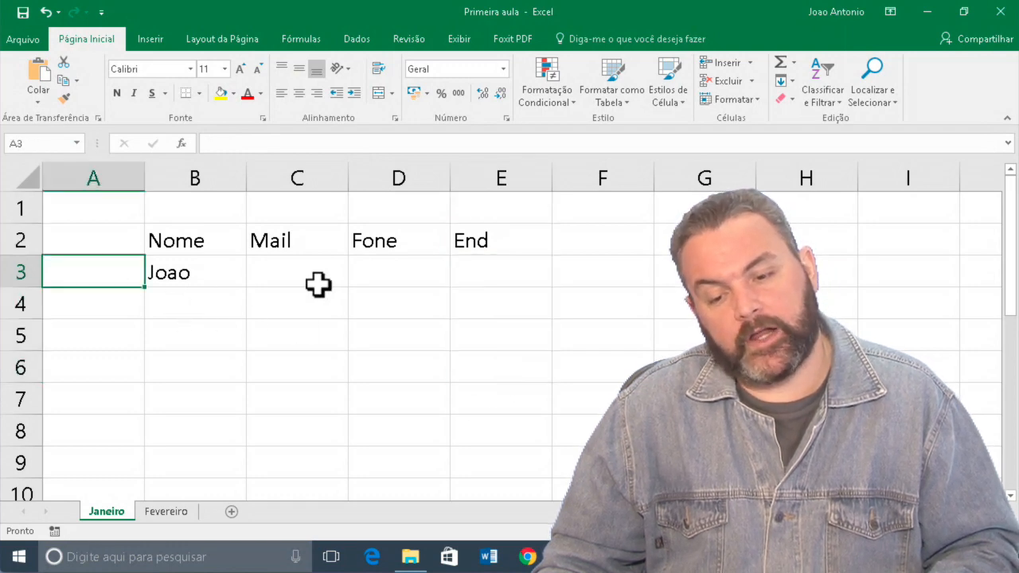
{"action": "left_click", "coordinate": [362, 271], "text": "shift"}
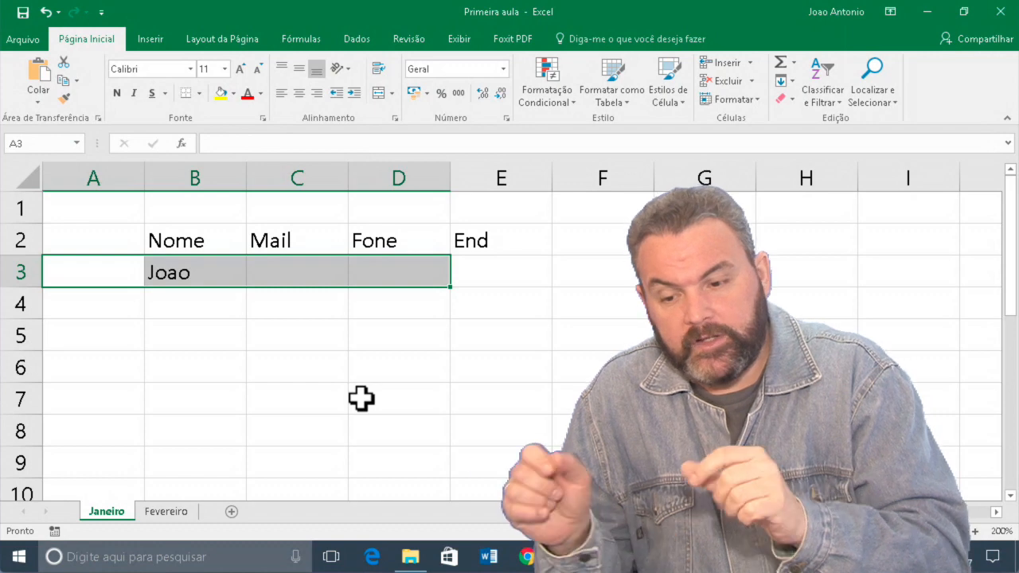
{"action": "left_click", "coordinate": [361, 399]}
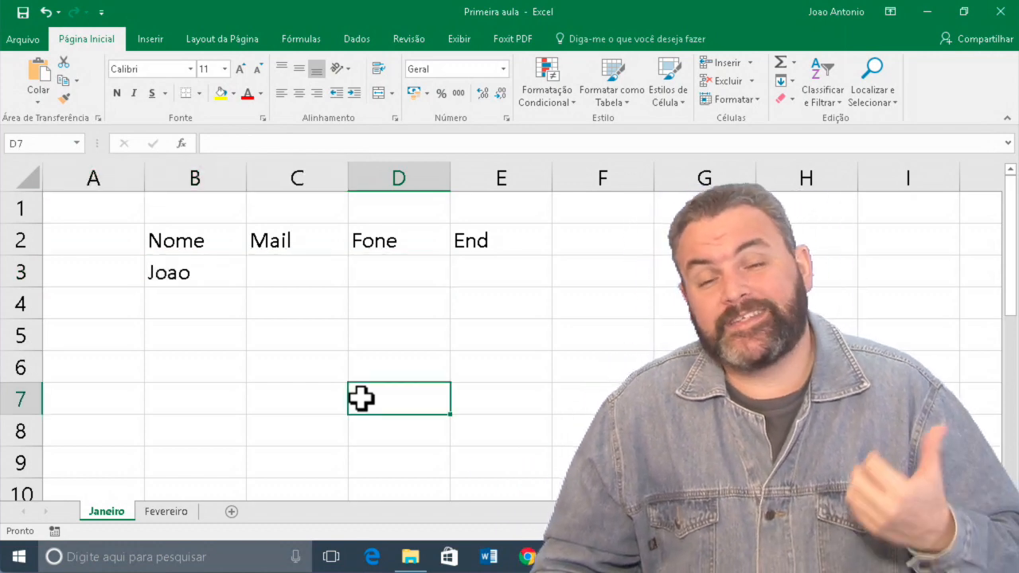
- Select the non-adjacent cells B2:B4, D3:D6, B8:C8, E6:F8, F2, D1 and A6 together, and release the selection
{"action": "left_click", "coordinate": [172, 236]}
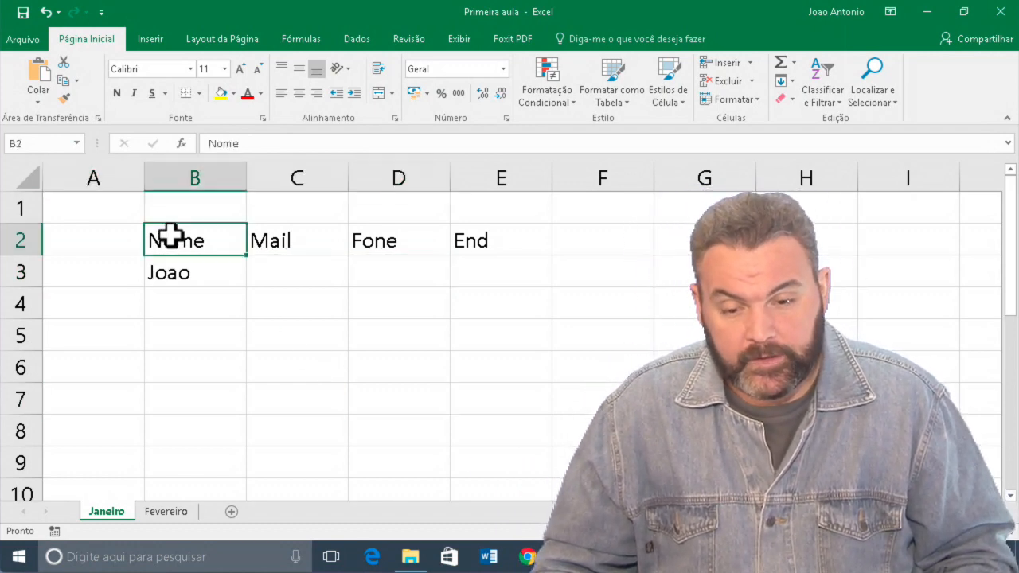
{"action": "left_click_drag", "start_coordinate": [171, 235], "coordinate": [173, 312]}
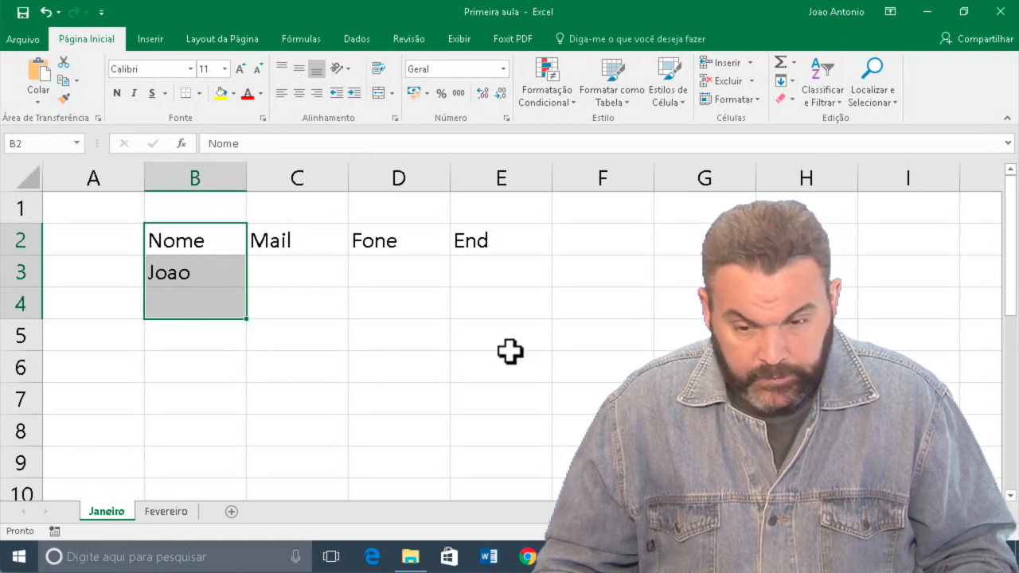
{"action": "left_click_drag", "start_coordinate": [385, 276], "coordinate": [382, 359], "text": "ctrl"}
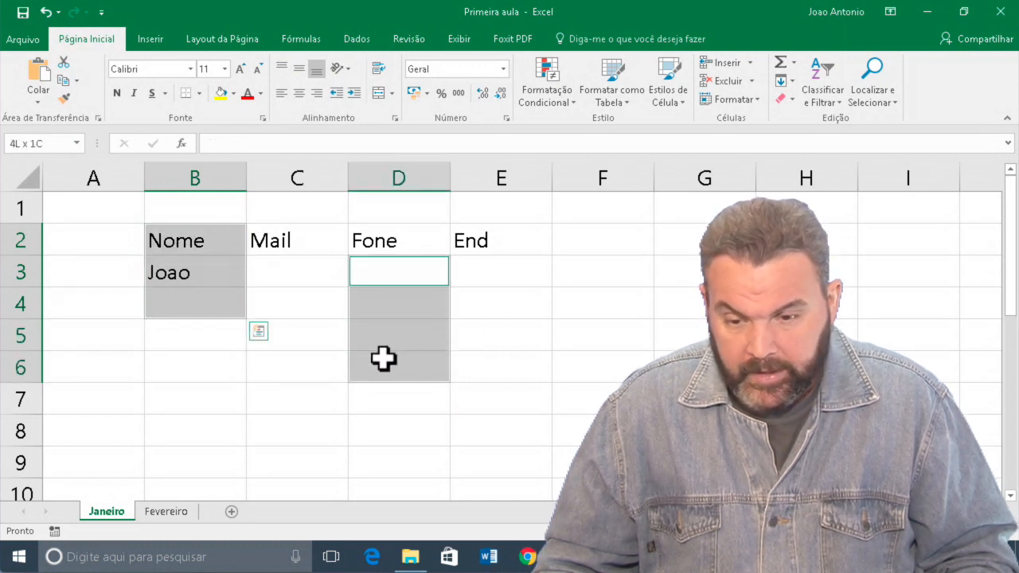
{"action": "left_click_drag", "start_coordinate": [193, 422], "coordinate": [307, 428], "text": "ctrl"}
{"action": "left_click_drag", "start_coordinate": [502, 438], "coordinate": [561, 366], "text": "ctrl"}
{"action": "left_click", "coordinate": [614, 245], "text": "ctrl"}
{"action": "left_click", "coordinate": [428, 205], "text": "ctrl"}
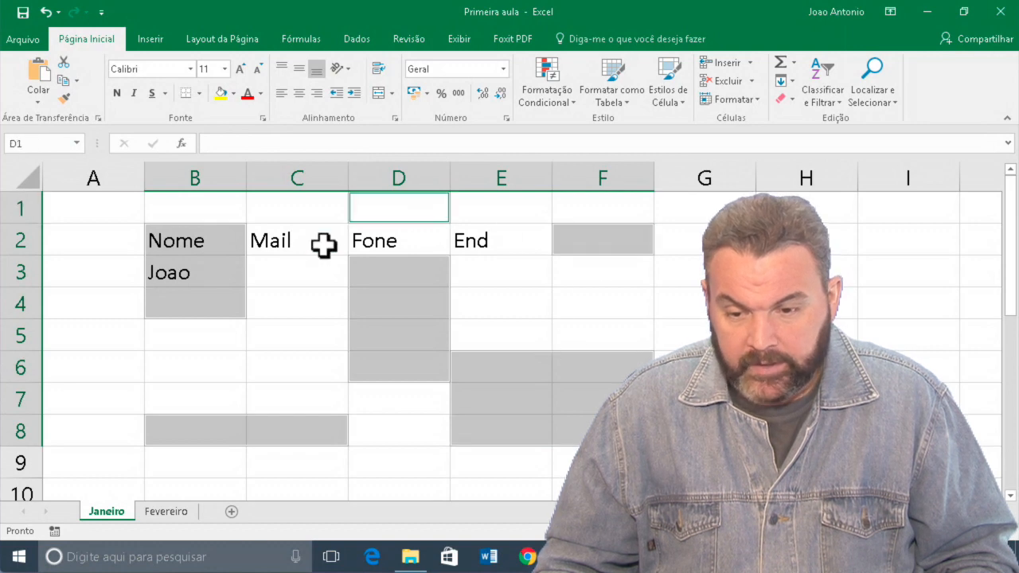
{"action": "left_click", "coordinate": [91, 358], "text": "ctrl"}
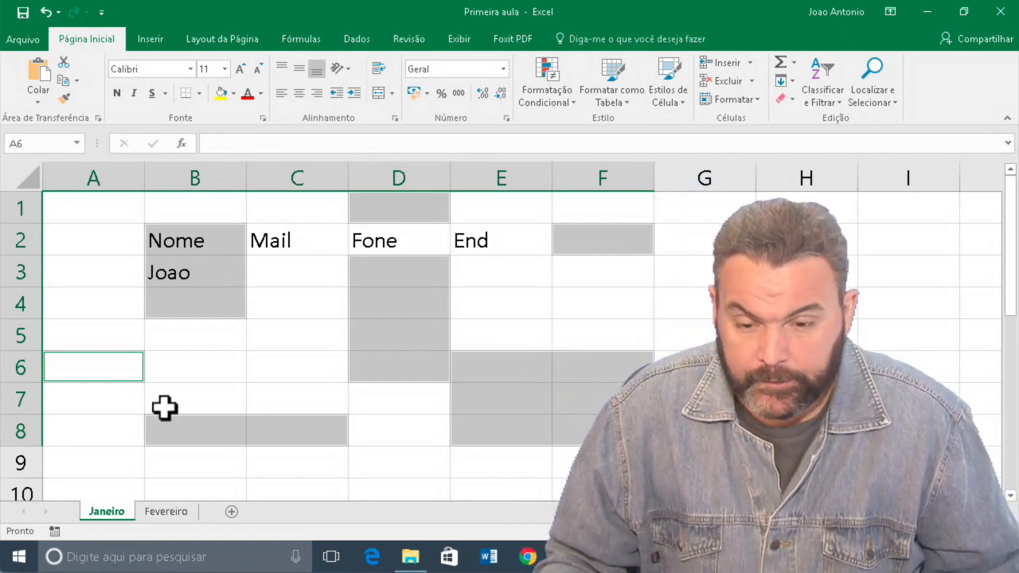
{"action": "left_click", "coordinate": [227, 367]}
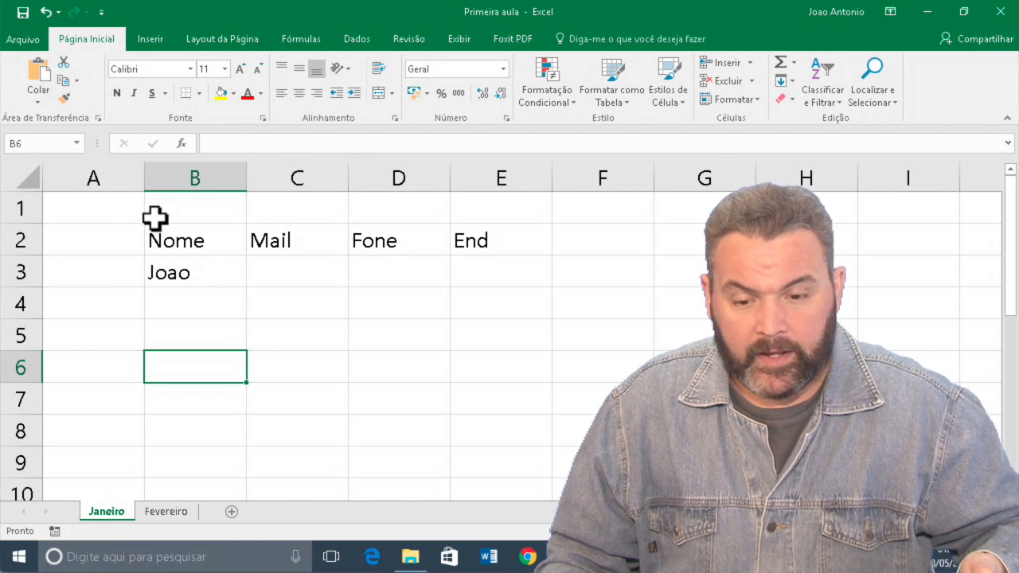
- Select the whole of column B, check its selection further down the sheet, and select the whole of row 4 instead
{"action": "left_click", "coordinate": [193, 173]}
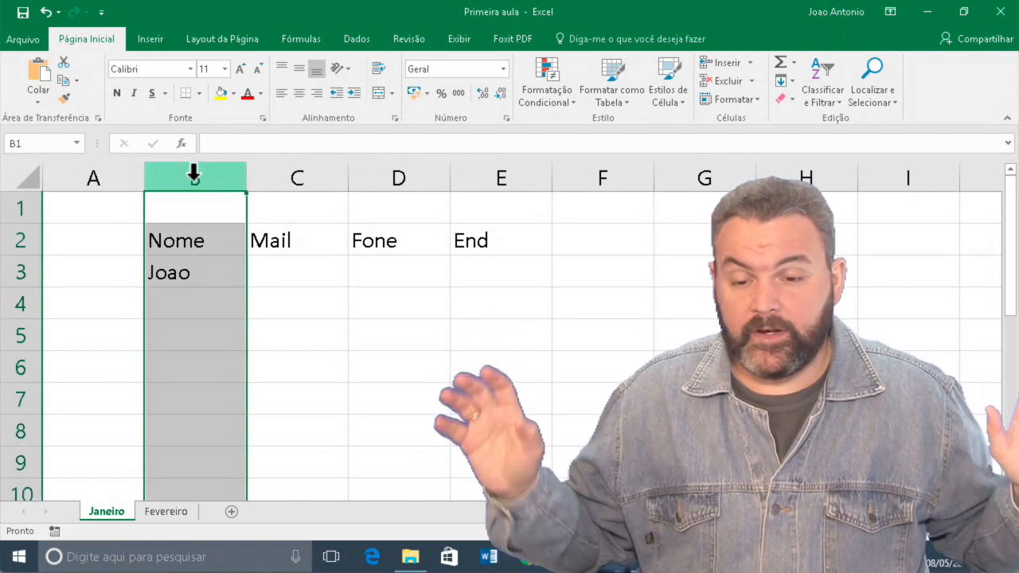
{"action": "scroll", "coordinate": [299, 422], "scroll_direction": "down", "scroll_amount": 14}
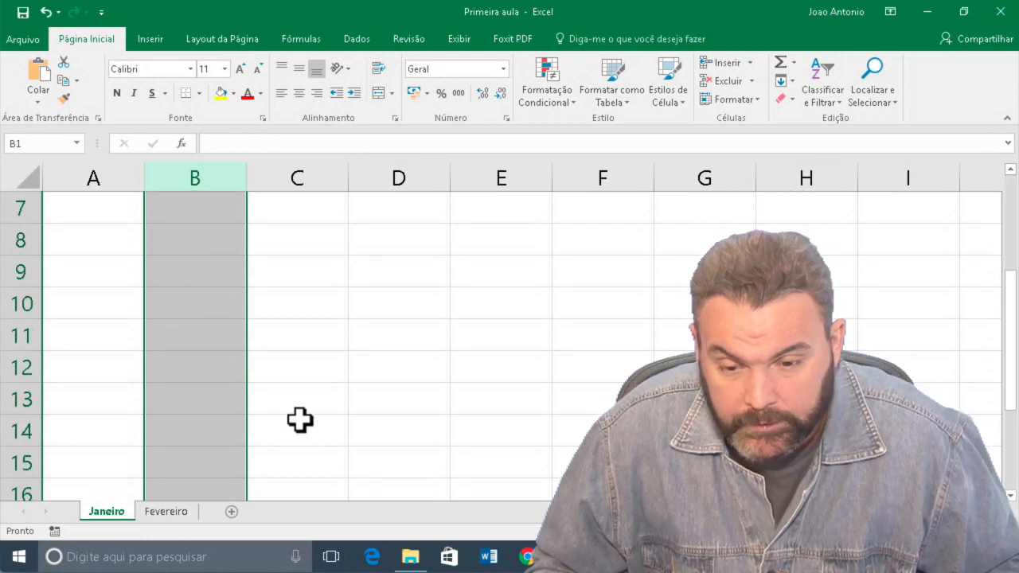
{"action": "scroll", "coordinate": [299, 422], "scroll_direction": "down", "scroll_amount": 4}
{"action": "scroll", "coordinate": [298, 422], "scroll_direction": "up", "scroll_amount": 18}
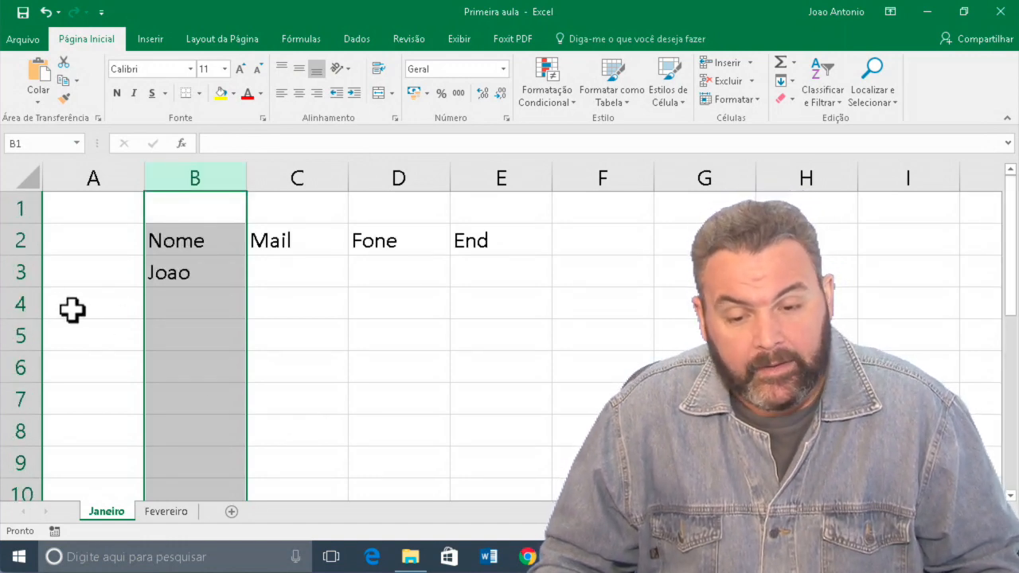
{"action": "left_click", "coordinate": [24, 302]}
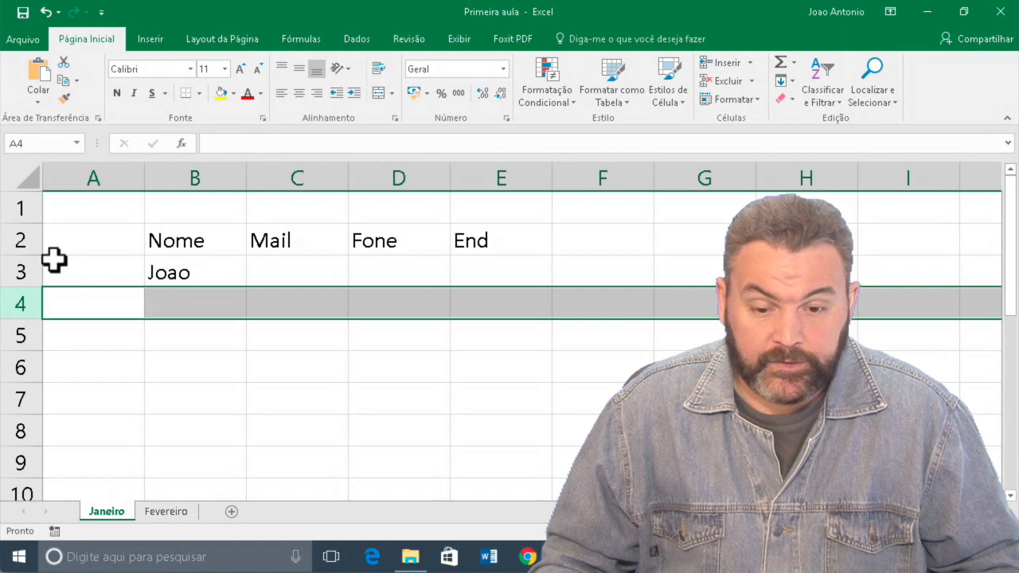
- Select the whole rows 2 through 5, and replace that selection with the whole columns C through E
{"action": "left_click_drag", "start_coordinate": [24, 247], "coordinate": [6, 338]}
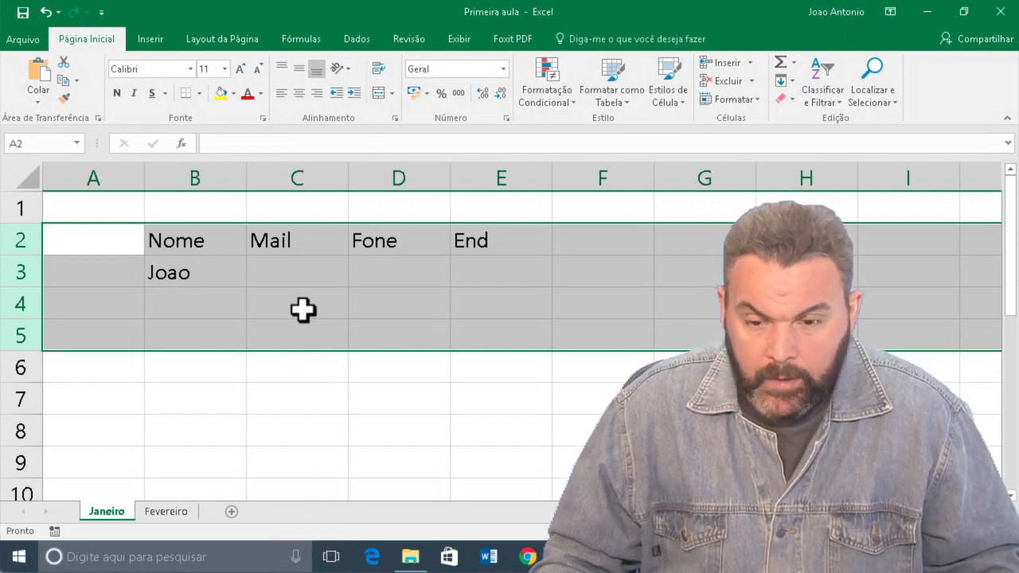
{"action": "left_click_drag", "start_coordinate": [286, 171], "coordinate": [502, 177]}
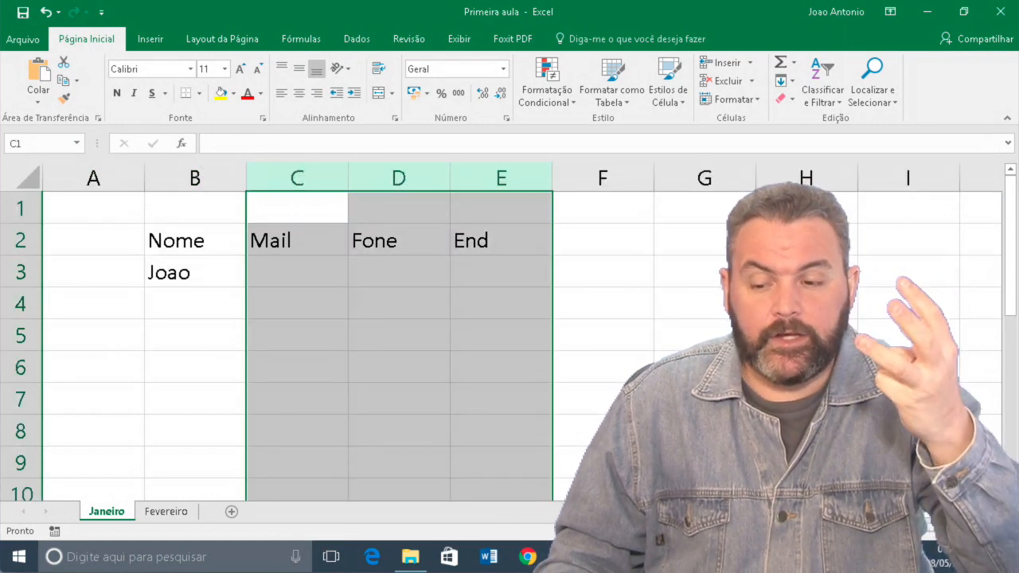
- Replace the current selection with the non-adjacent whole columns C, F and H
{"action": "left_click", "coordinate": [488, 409]}
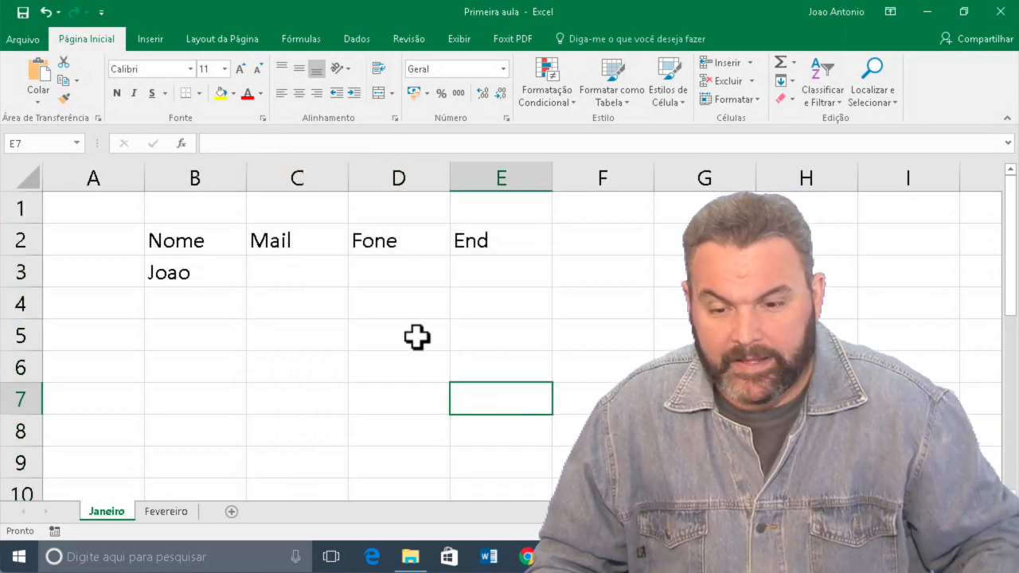
{"action": "left_click", "coordinate": [307, 168]}
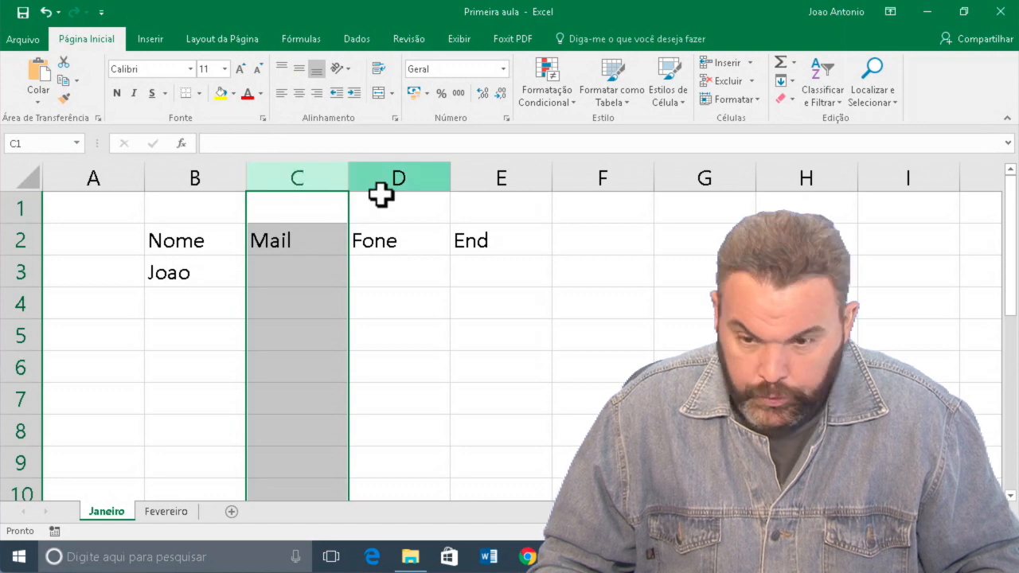
{"action": "left_click", "coordinate": [573, 169], "text": "ctrl"}
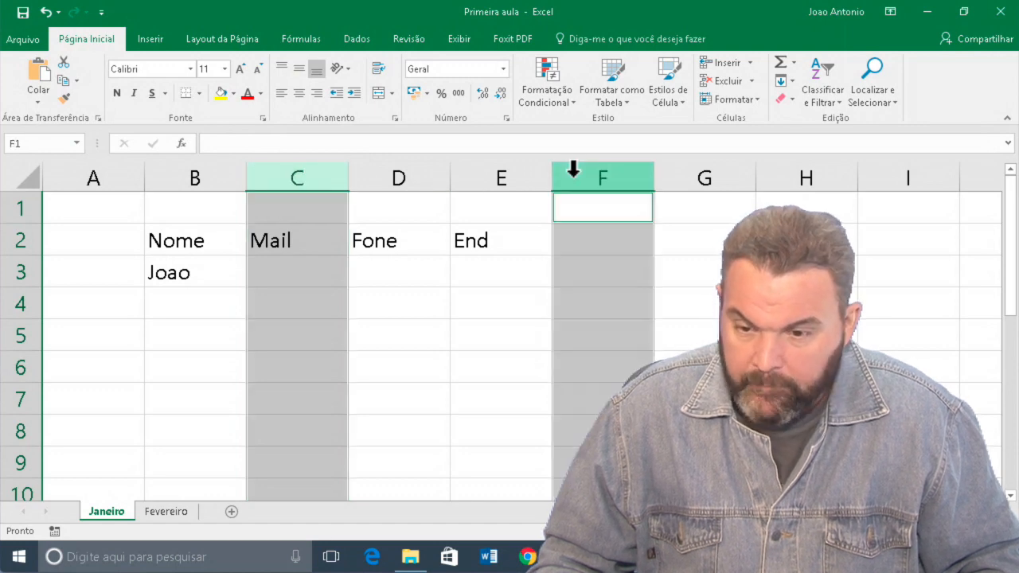
{"action": "left_click", "coordinate": [787, 170], "text": "ctrl"}
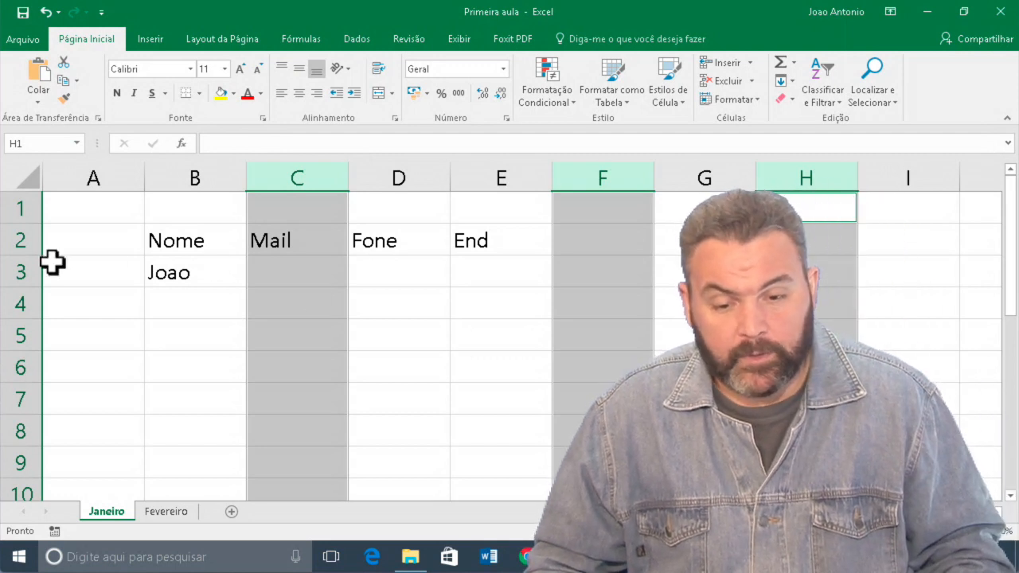
- Select the whole rows 2, 4, 5 and 8 together, and release the selection
{"action": "left_click", "coordinate": [19, 240]}
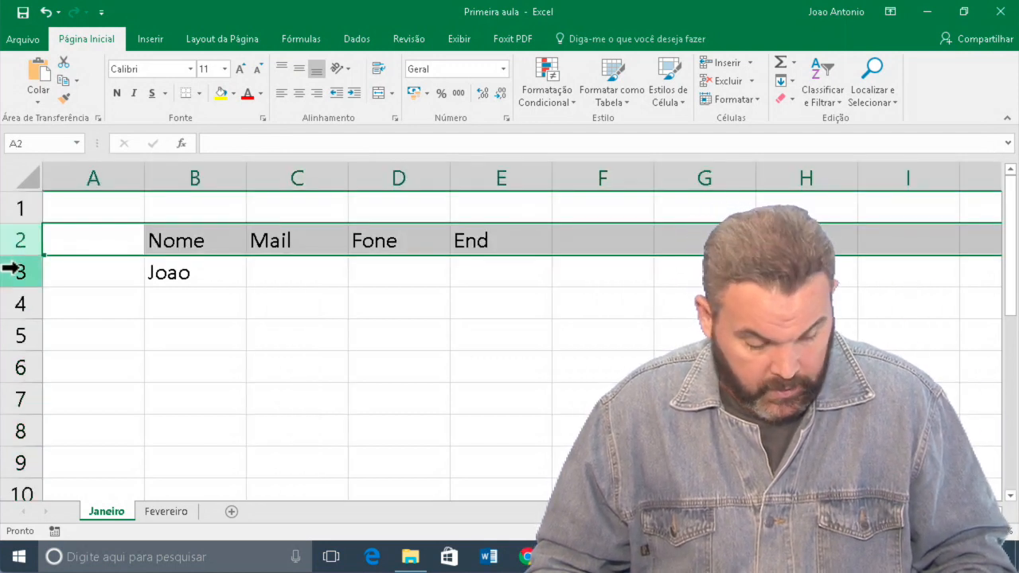
{"action": "left_click_drag", "start_coordinate": [16, 301], "coordinate": [14, 338]}
{"action": "left_click", "coordinate": [7, 426], "text": "ctrl"}
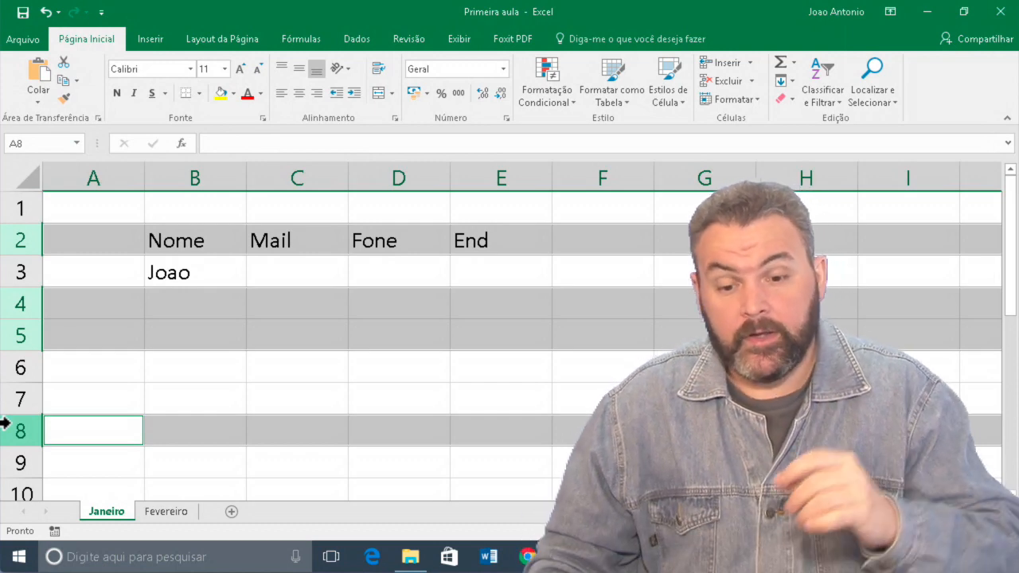
{"action": "left_click", "coordinate": [116, 398]}
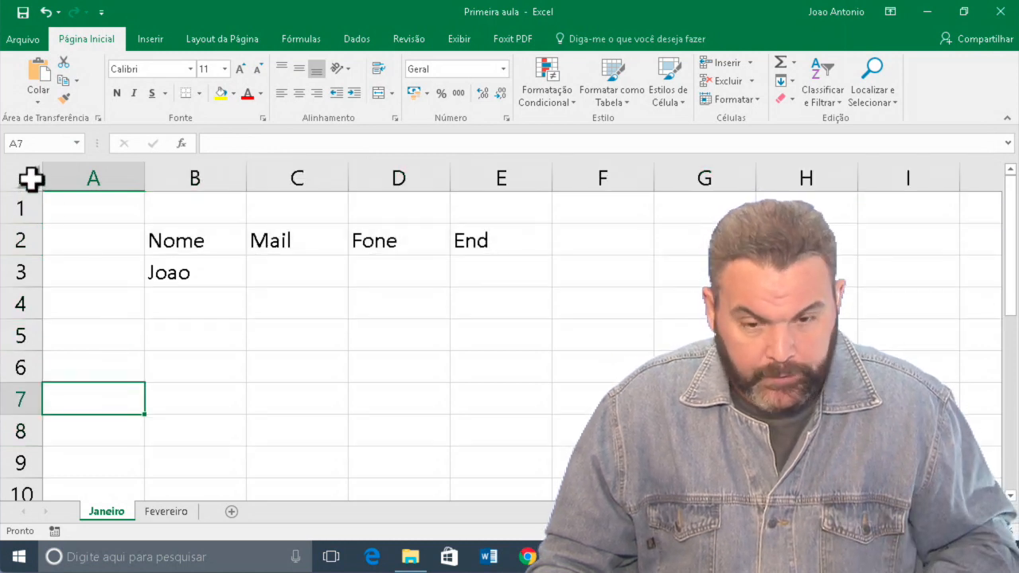
- Select the entire sheet, replace that with the data region A2:E3 starting from A2, and release the selection
{"action": "key", "text": "alt"}
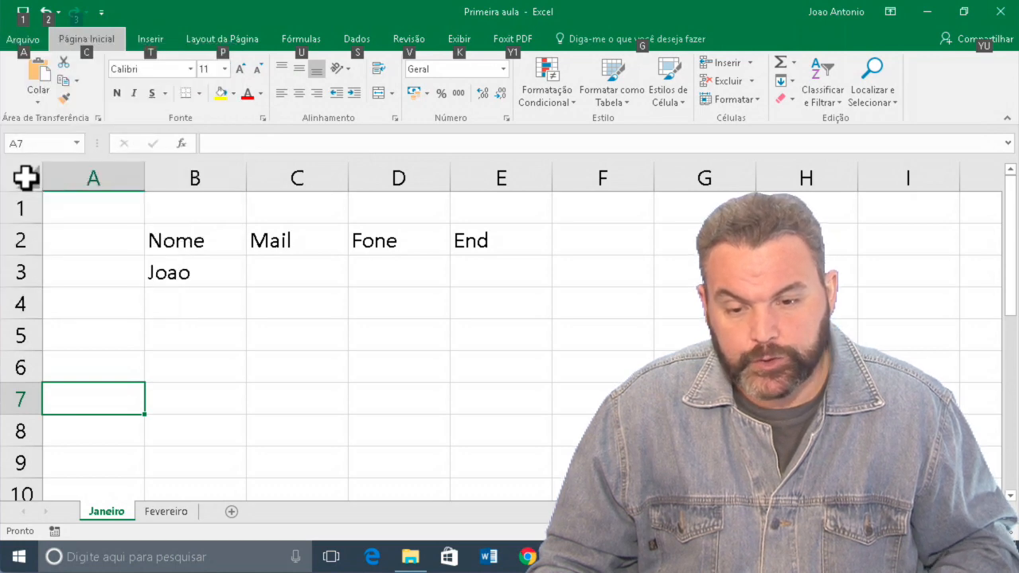
{"action": "left_click", "coordinate": [25, 178]}
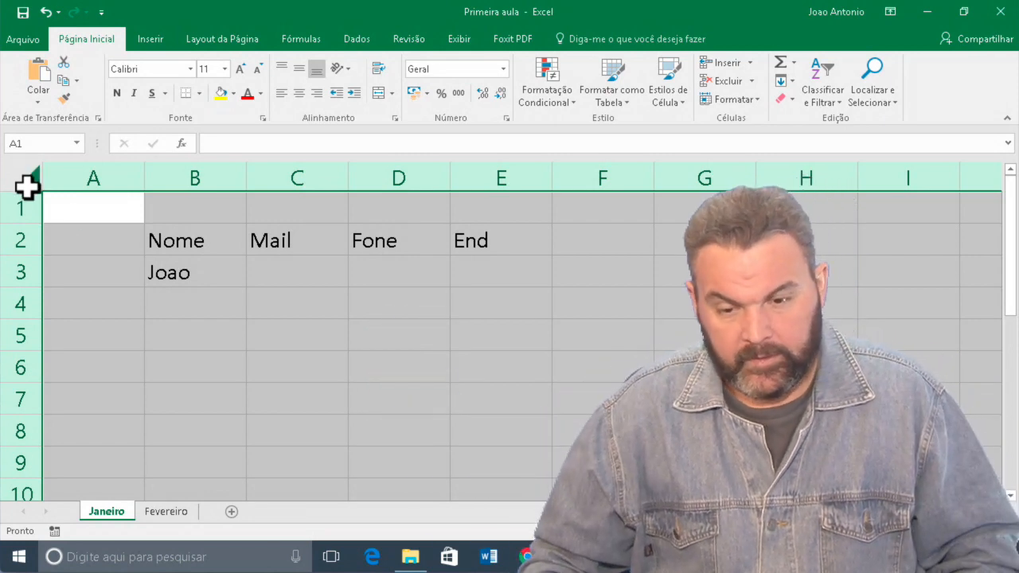
{"action": "left_click", "coordinate": [80, 230]}
{"action": "key", "text": "ctrl+a"}
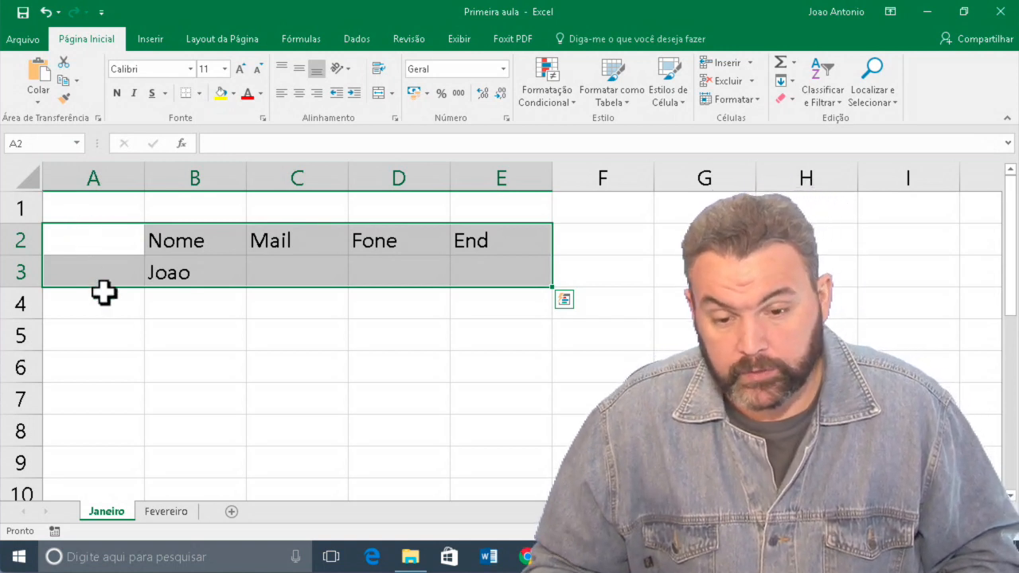
{"action": "left_click", "coordinate": [111, 297]}
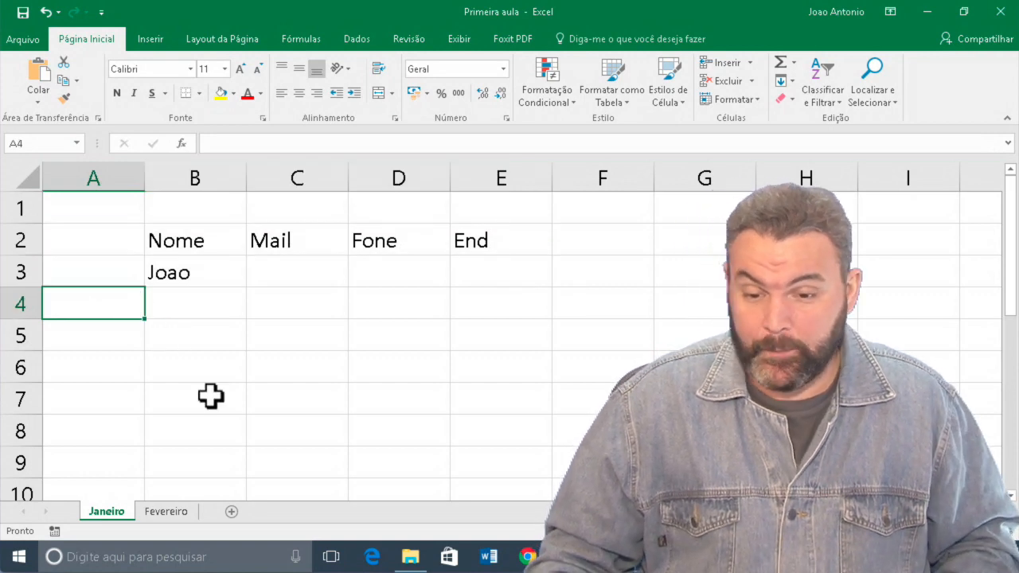
- Select all cells of the sheet starting from the empty cell B7, and release the selection
{"action": "left_click", "coordinate": [212, 400]}
{"action": "key", "text": "ctrl+a"}
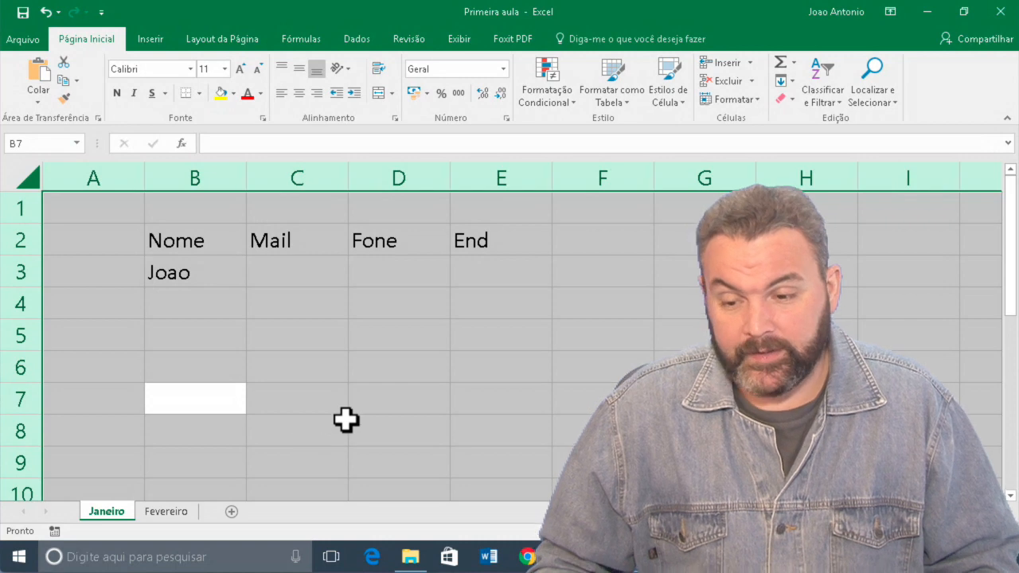
{"action": "left_click", "coordinate": [312, 343]}
- Starting from cell A3, extend the selection up one row and across to column E, covering A2:E3
{"action": "left_click", "coordinate": [160, 275]}
{"action": "left_click", "coordinate": [128, 274]}
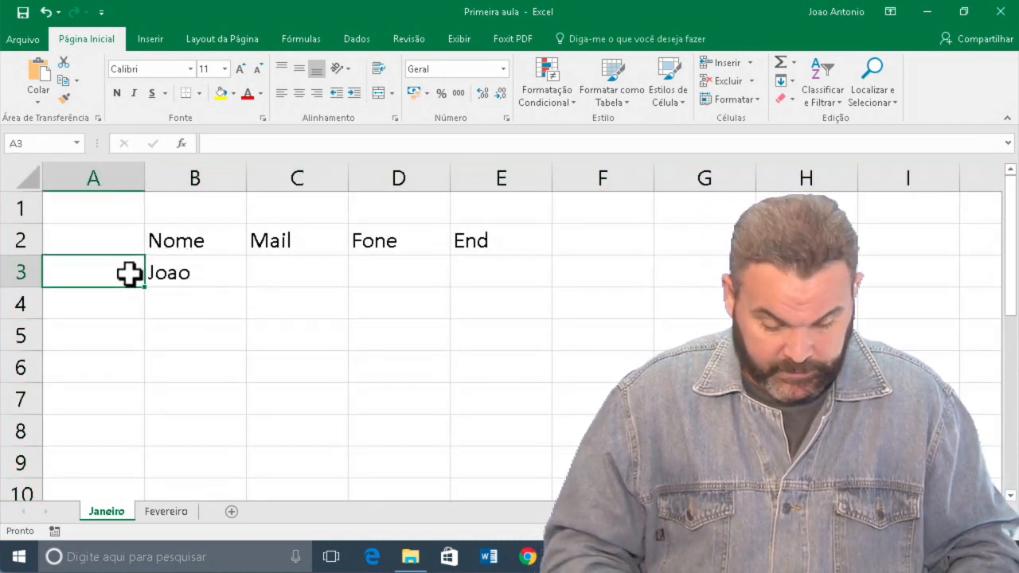
{"action": "key", "text": "shift+Up"}
{"action": "key", "text": "shift+Right"}
{"action": "key", "text": "shift+Right"}
{"action": "key", "text": "shift+Right"}
{"action": "key", "text": "shift+Right"}
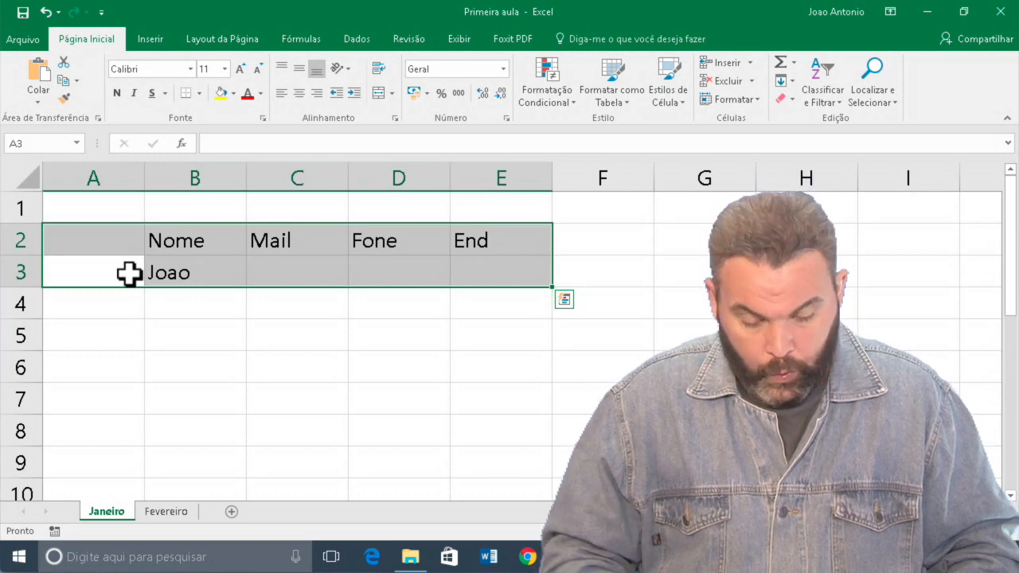
- Replace the range selection with the entire sheet, starting from B7, and deselect by choosing cell D7
{"action": "left_click", "coordinate": [211, 399]}
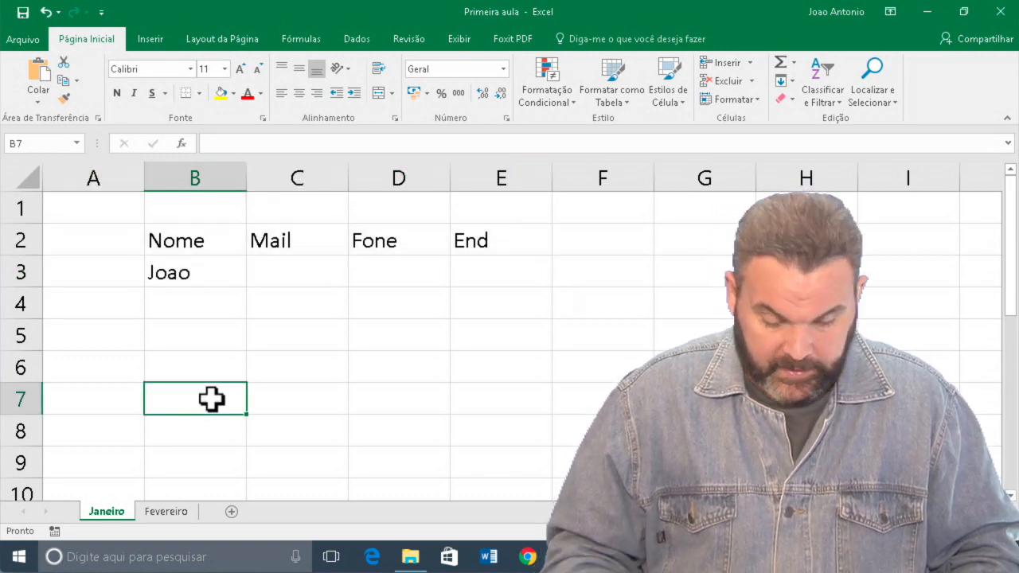
{"action": "key", "text": "ctrl+t"}
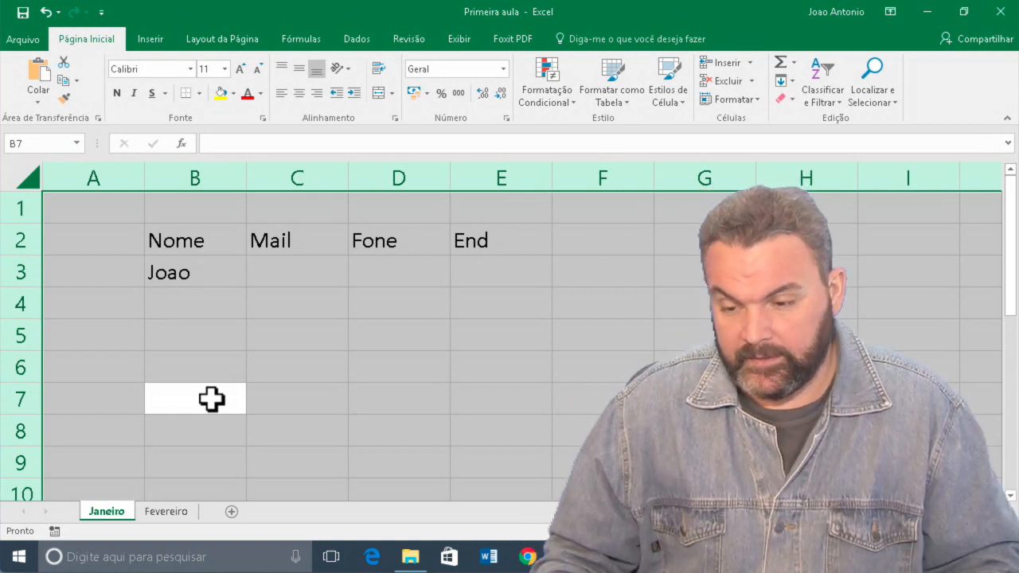
{"action": "left_click", "coordinate": [368, 400]}
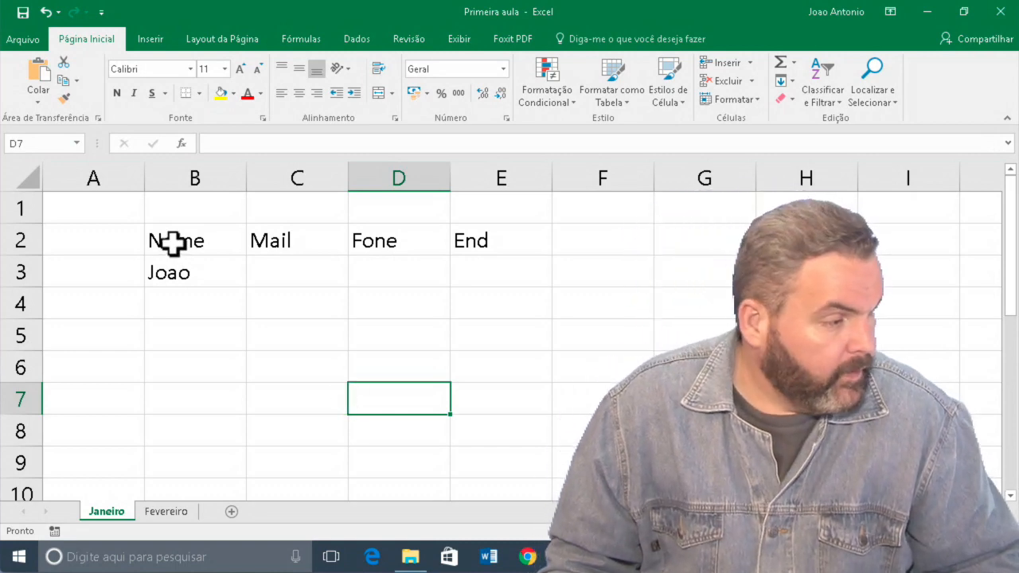
- Clear the contents of the range B2:E4, and deselect it
{"action": "left_click_drag", "start_coordinate": [173, 244], "coordinate": [485, 297]}
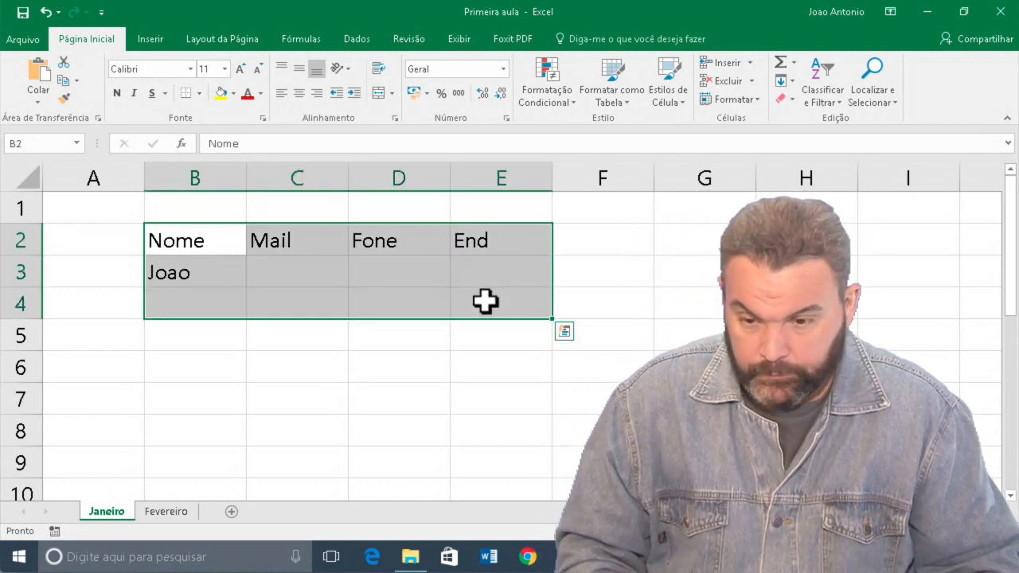
{"action": "key", "text": "Delete"}
{"action": "left_click", "coordinate": [442, 369]}
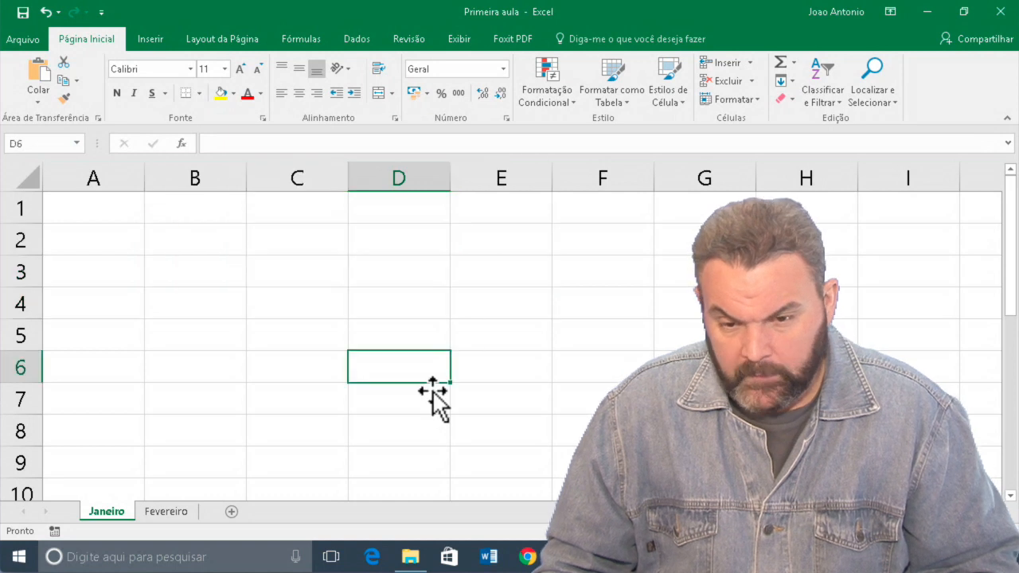
- Enter the sample values Texto, 8, um and 1 down column B in cells B2 to B5
{"action": "left_click", "coordinate": [191, 248]}
{"action": "type", "text": "Texto"}
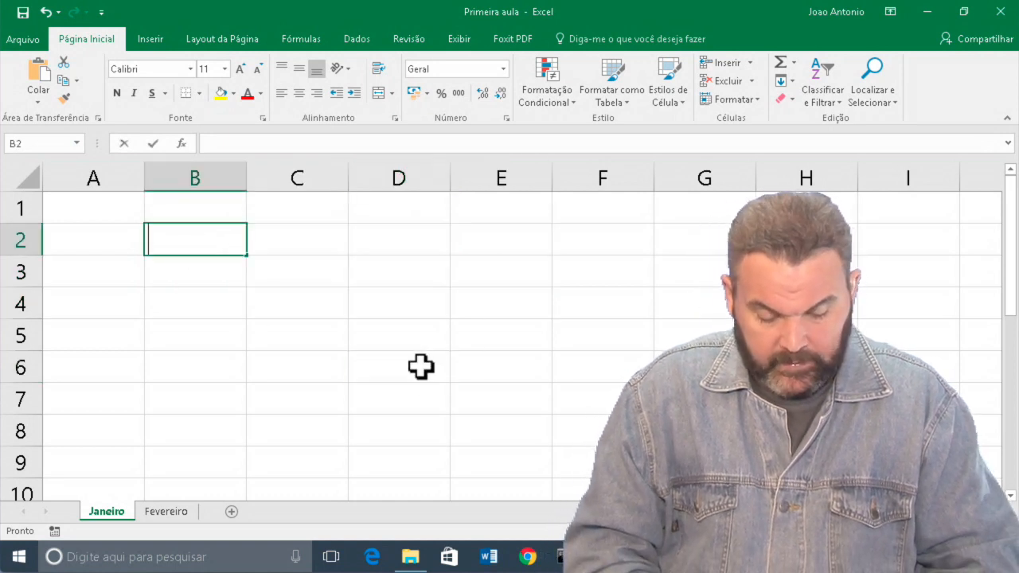
{"action": "key", "text": "Return"}
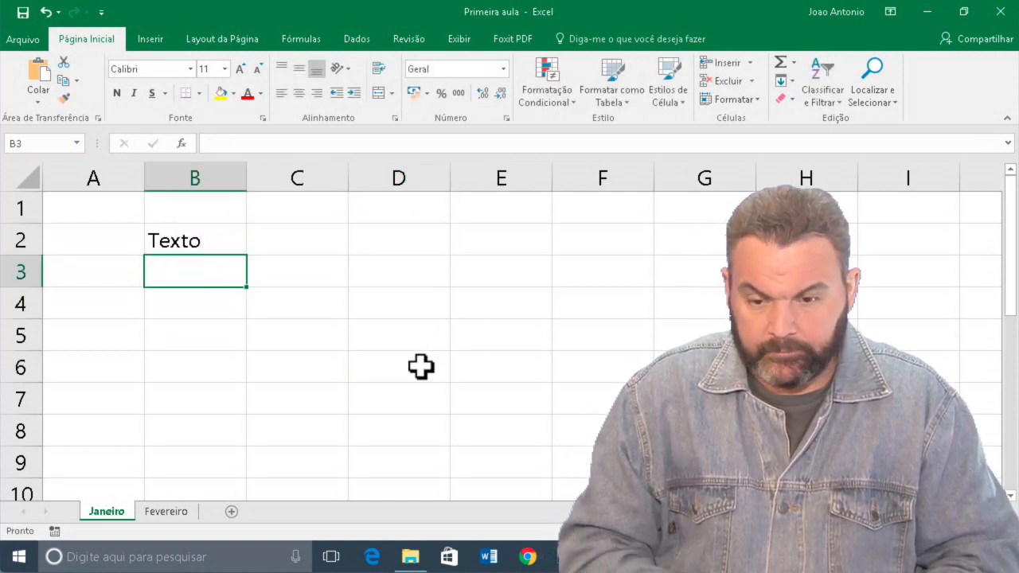
{"action": "type", "text": "8"}
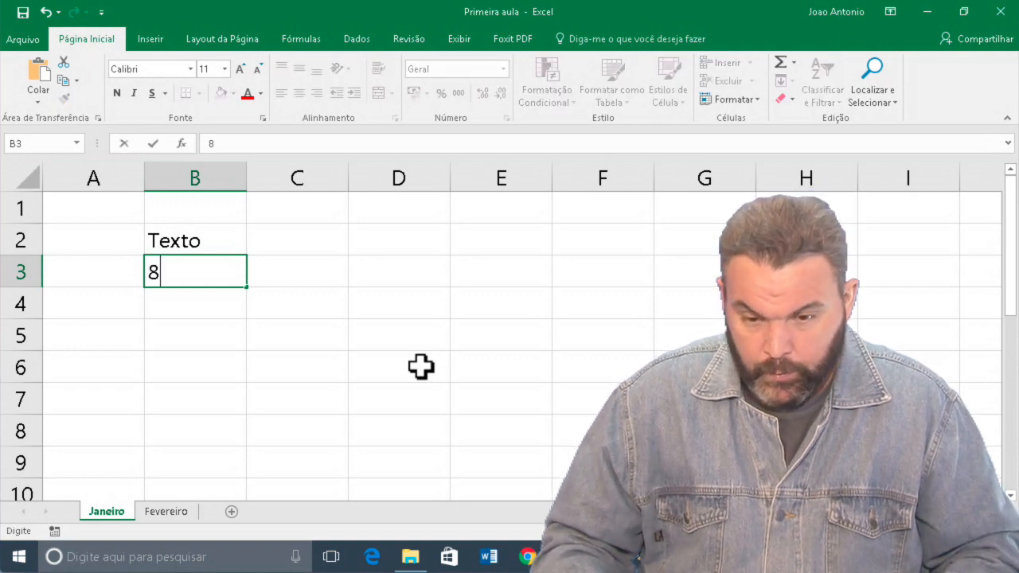
{"action": "key", "text": "Return"}
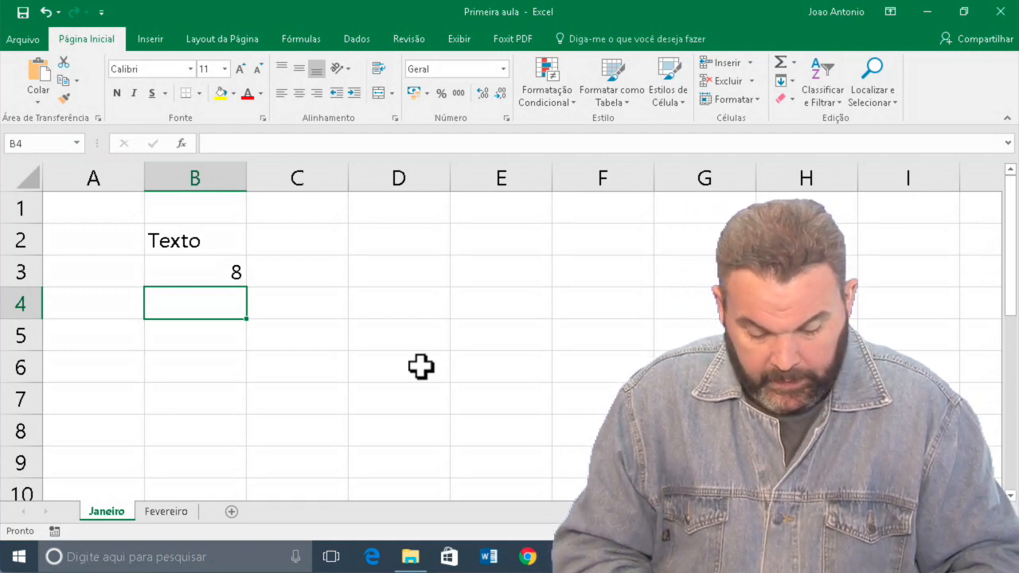
{"action": "type", "text": "um"}
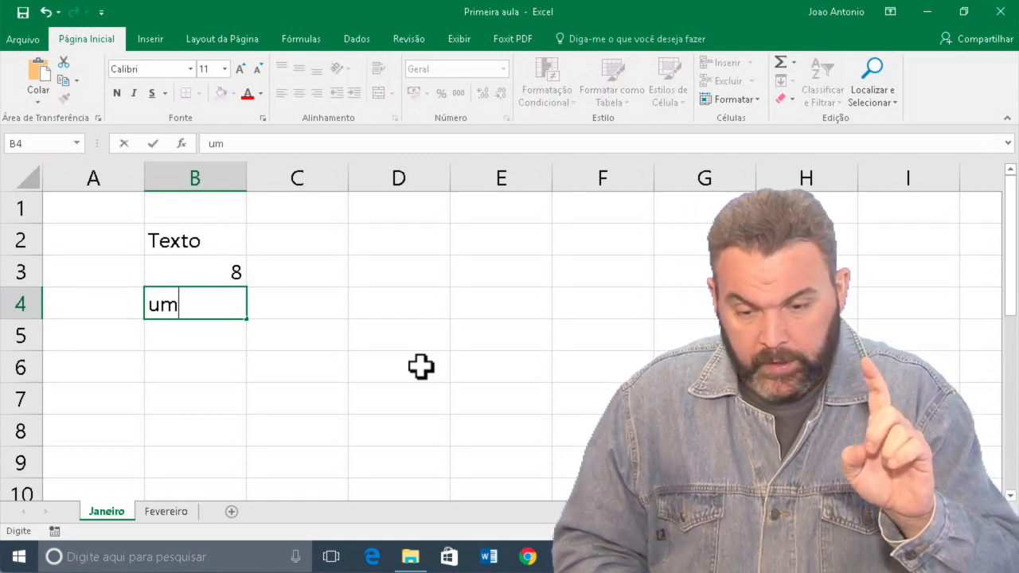
{"action": "key", "text": "Return"}
{"action": "type", "text": "1"}
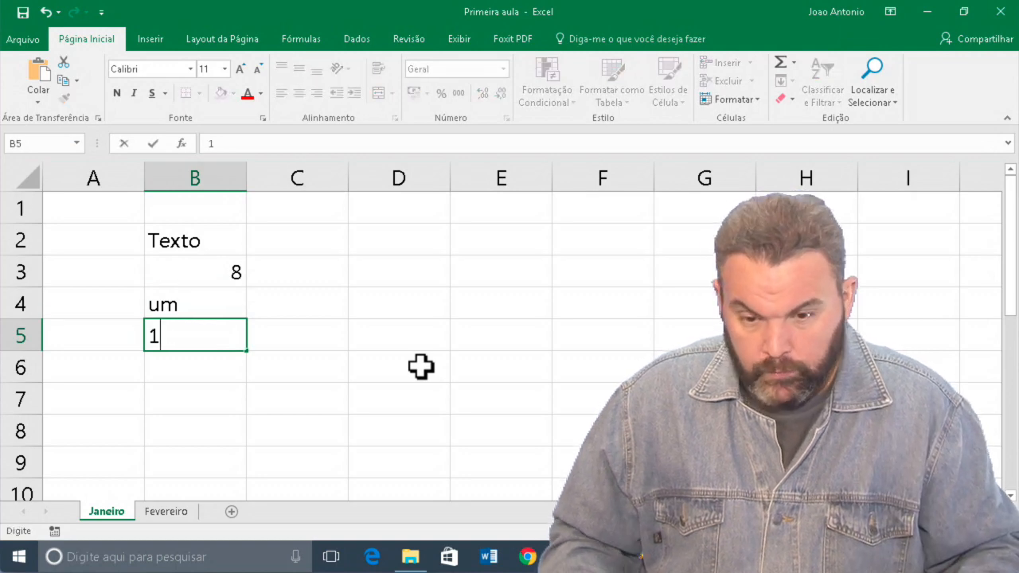
{"action": "key", "text": "Return"}
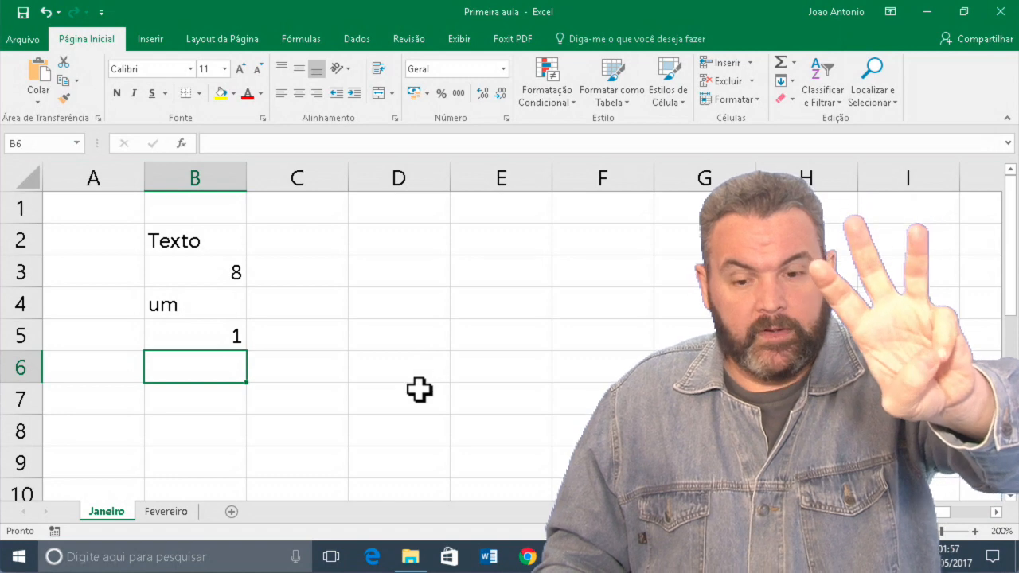
- Clear the sample entries from the range B2:B5
{"action": "left_click", "coordinate": [215, 250]}
{"action": "left_click_drag", "start_coordinate": [215, 252], "coordinate": [207, 330]}
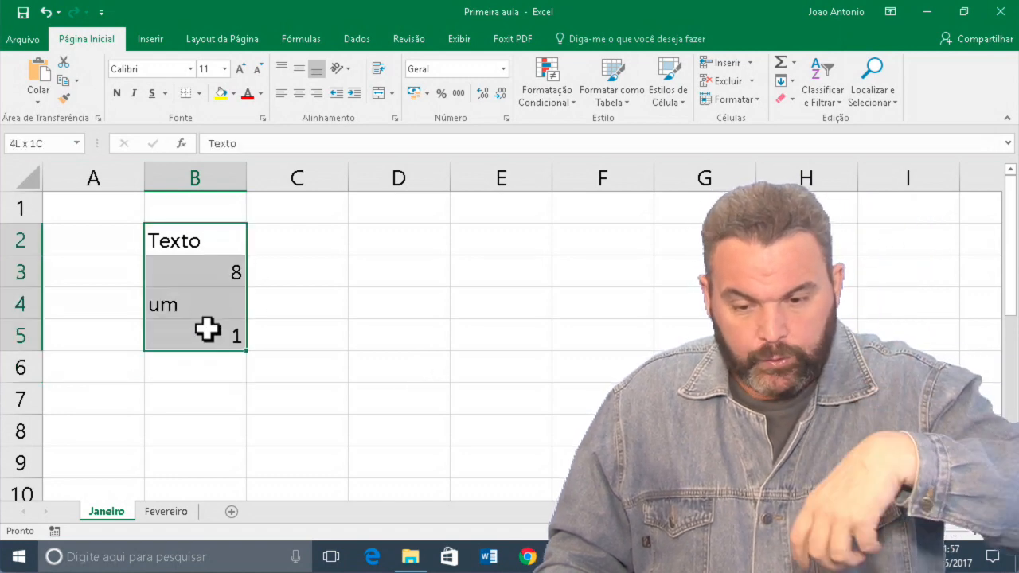
{"action": "key", "text": "Delete"}
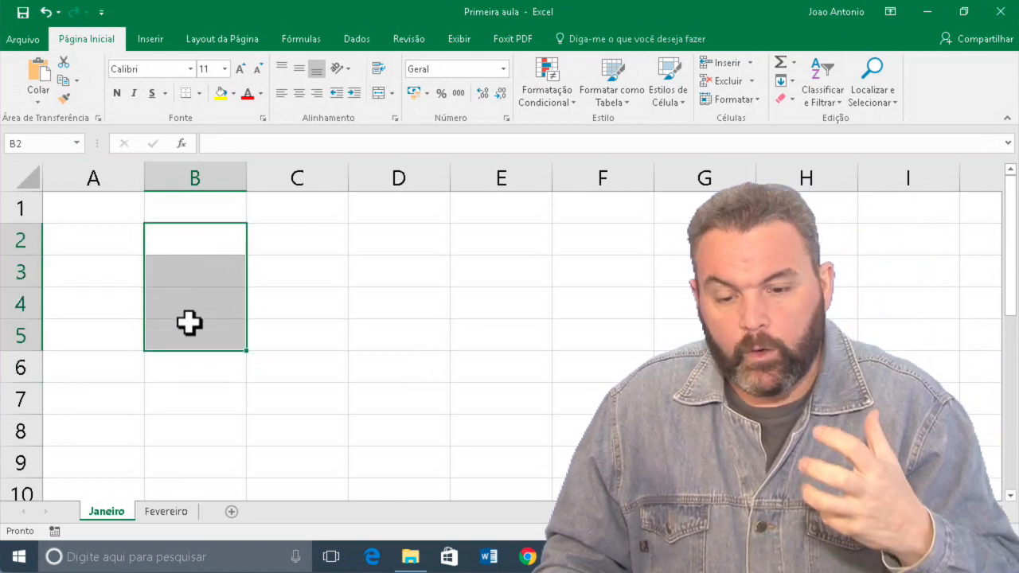
- Enter the labels Texto, Número and Cálculo down column A in cells A1 to A3
{"action": "left_click", "coordinate": [83, 217]}
{"action": "type", "text": "Texto"}
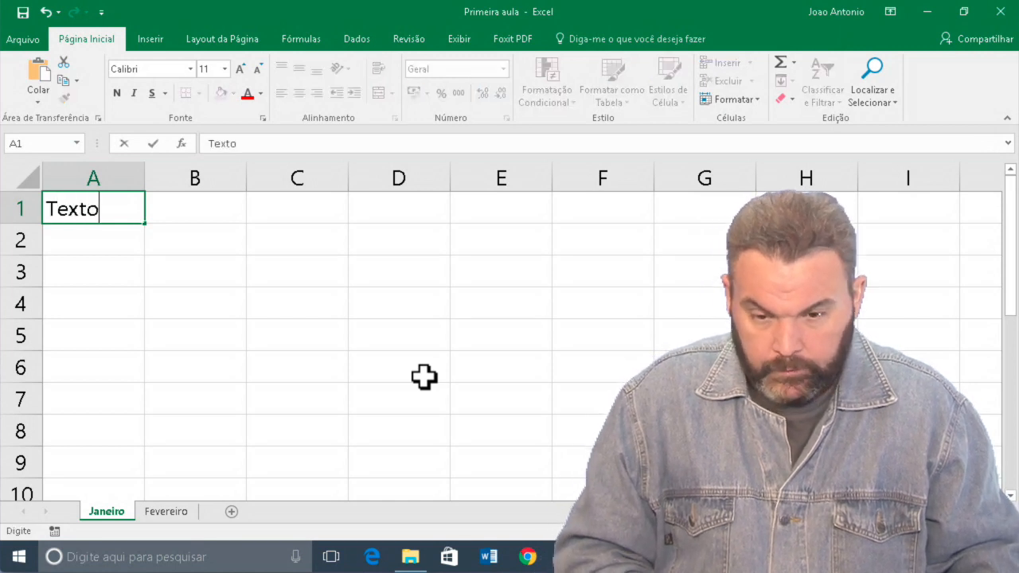
{"action": "key", "text": "Return"}
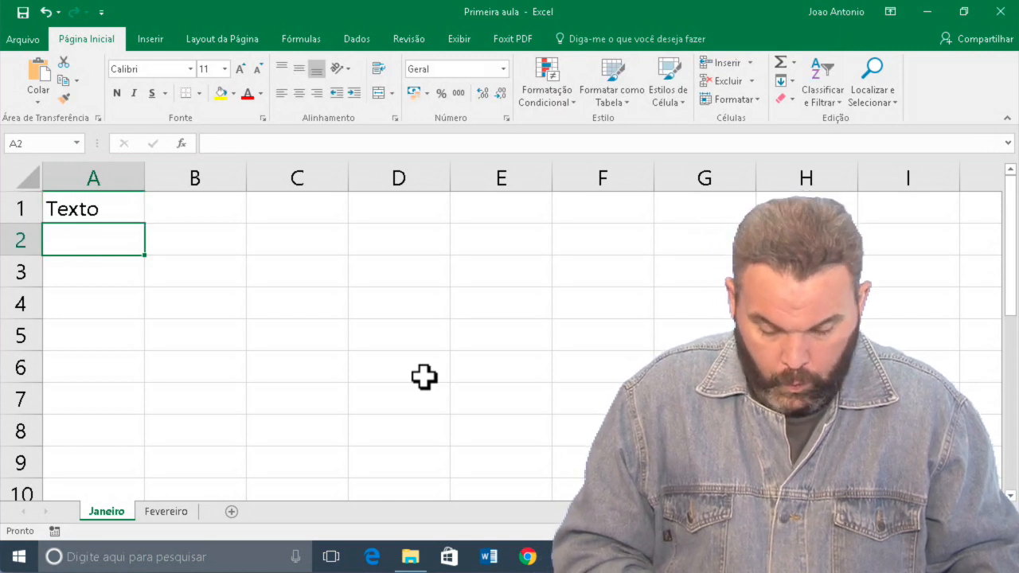
{"action": "type", "text": "Número"}
{"action": "key", "text": "Return"}
{"action": "type", "text": "C"}
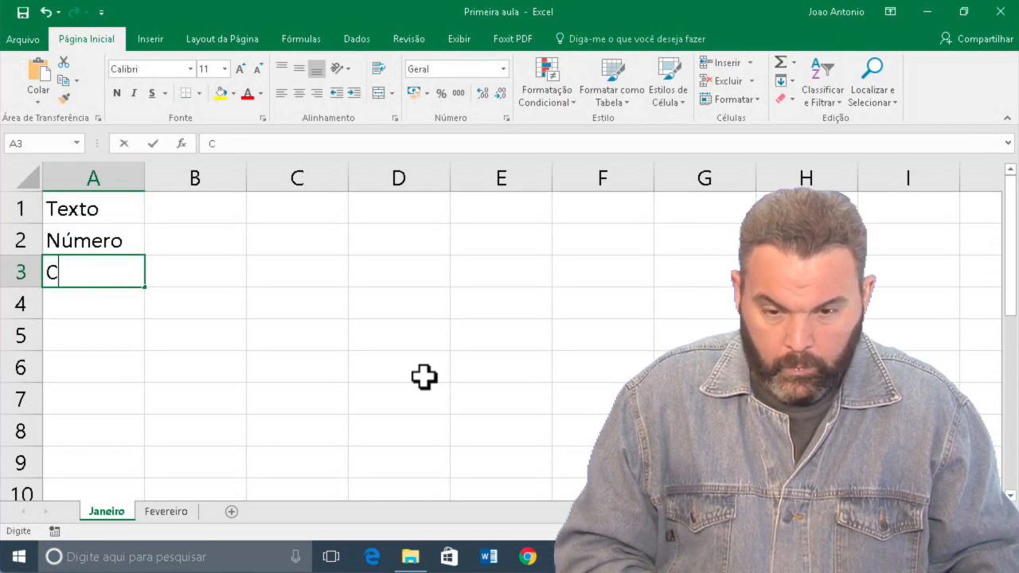
{"action": "type", "text": "álculo"}
{"action": "key", "text": "Return"}
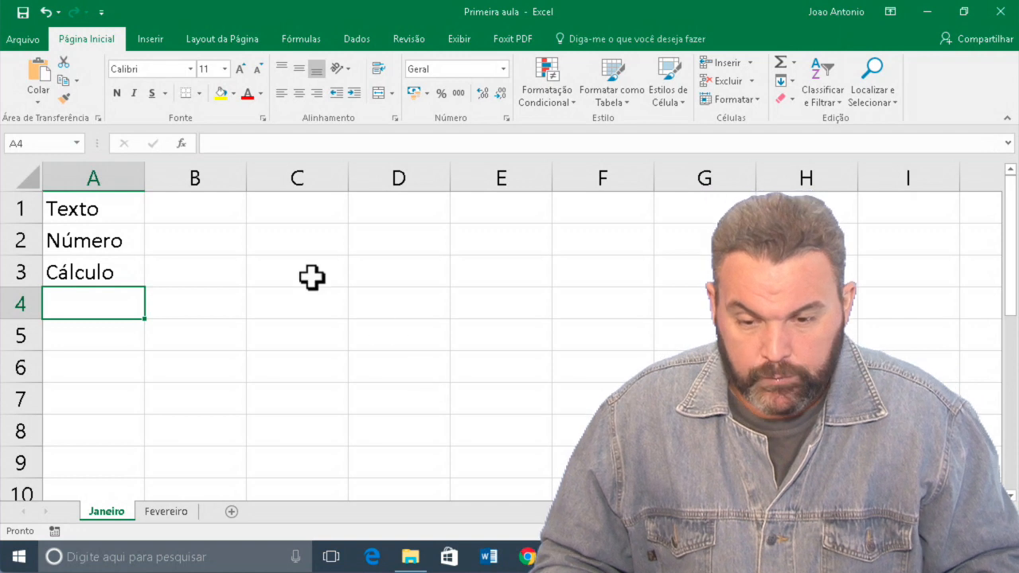
- Enter the numbers 9, 900 and 8,96 across the Número row in cells B2 to D2
{"action": "left_click", "coordinate": [229, 239]}
{"action": "type", "text": "9"}
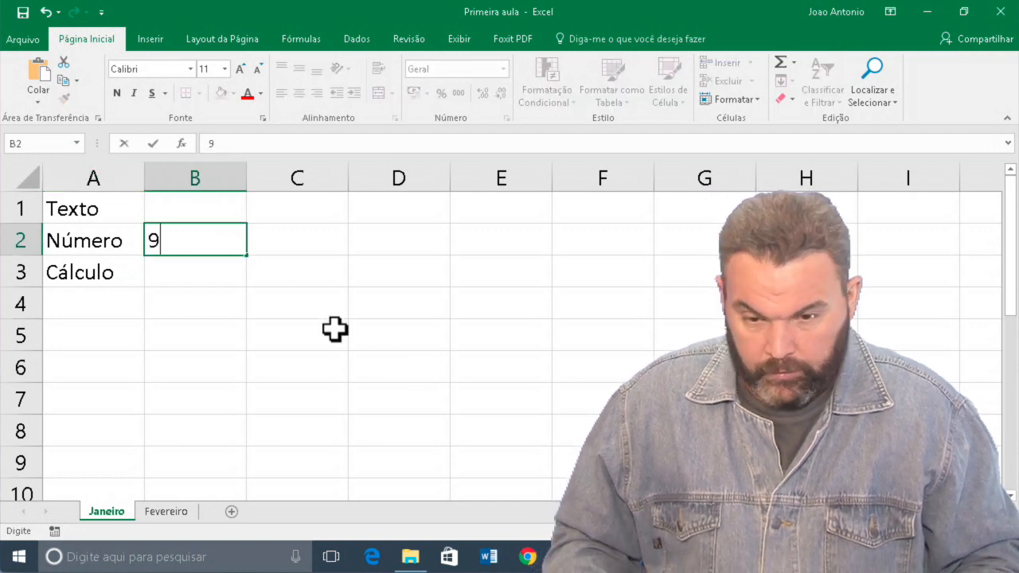
{"action": "key", "text": "Tab"}
{"action": "type", "text": "900"}
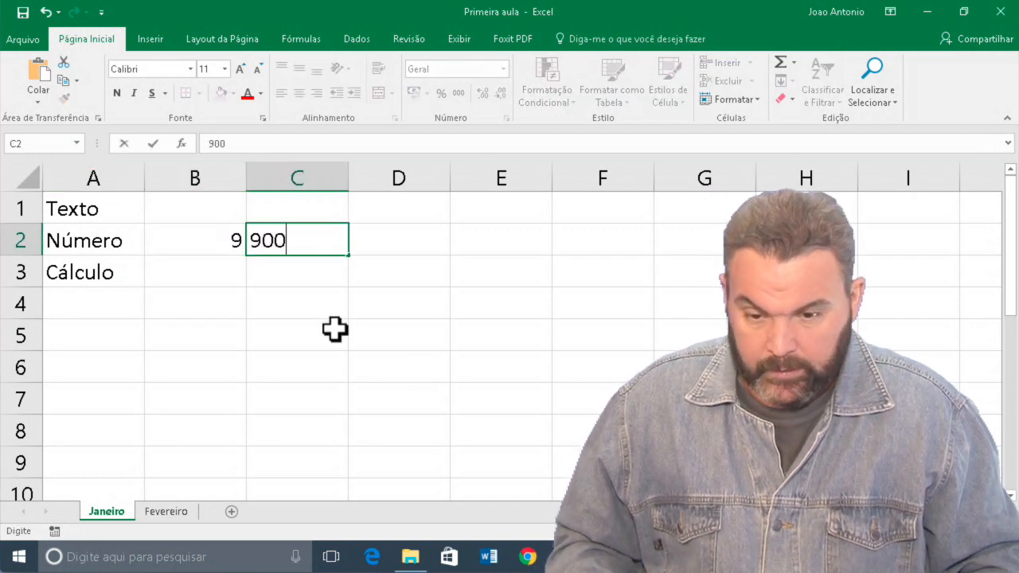
{"action": "key", "text": "Tab"}
{"action": "type", "text": "8"}
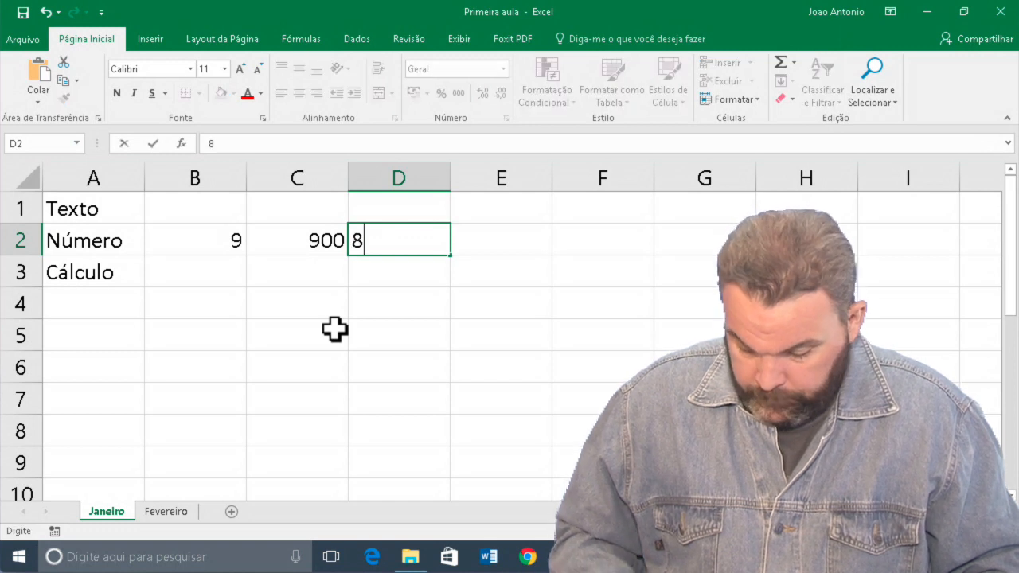
{"action": "type", "text": ",96"}
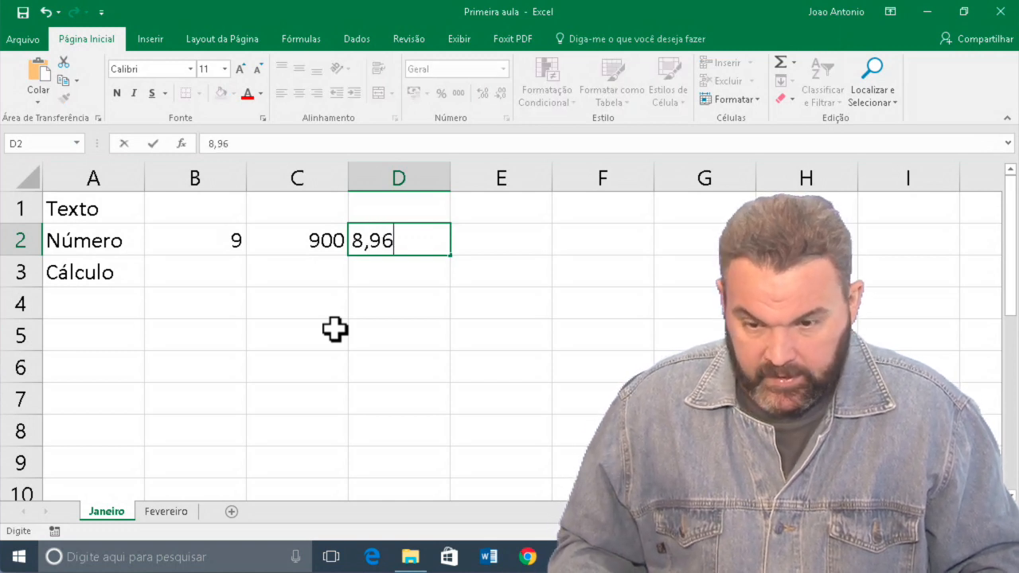
{"action": "key", "text": "Tab"}
{"action": "type", "text": "1"}
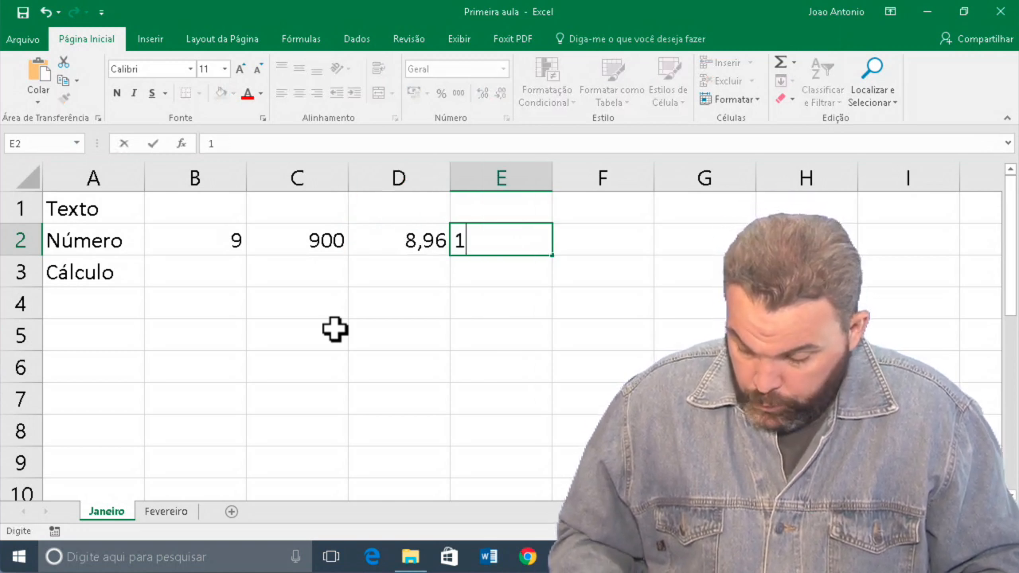
{"action": "type", "text": ",000,00"}
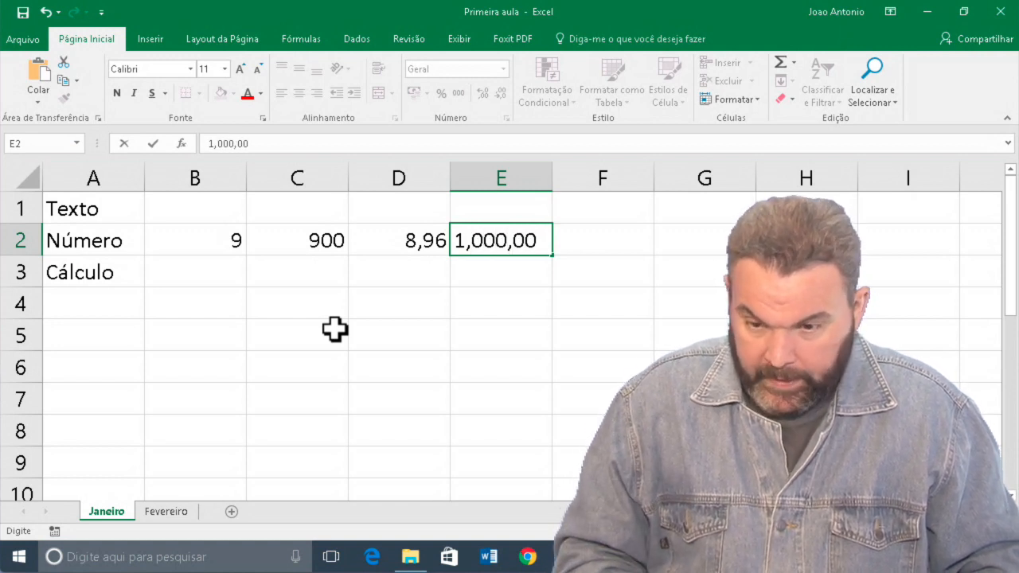
{"action": "key", "text": "BackSpace"}
{"action": "key", "text": "BackSpace"}
{"action": "key", "text": "BackSpace"}
{"action": "key", "text": "BackSpace"}
{"action": "key", "text": "BackSpace"}
{"action": "key", "text": "BackSpace"}
{"action": "key", "text": "BackSpace"}
{"action": "key", "text": "BackSpace"}
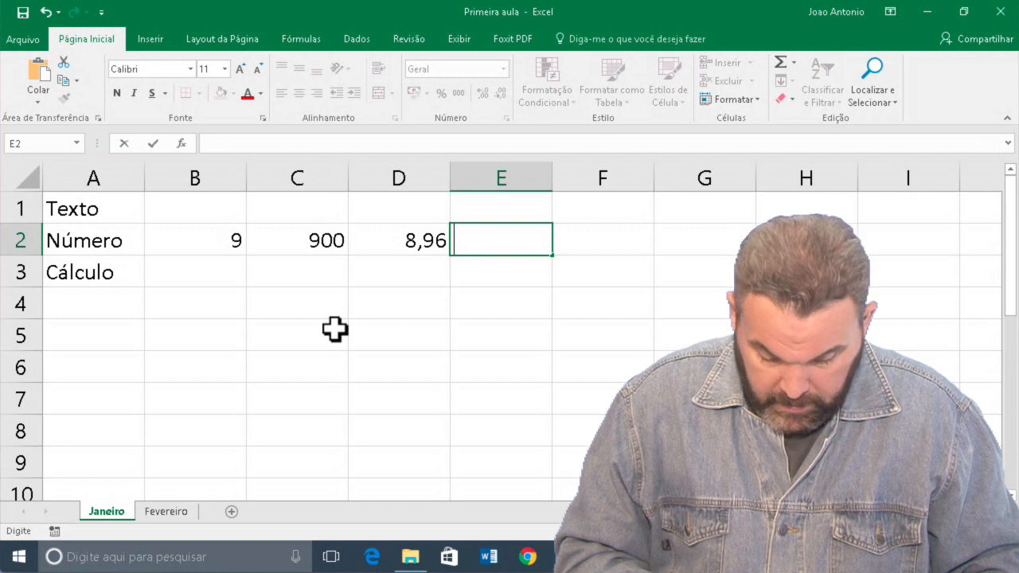
- Enter the number 1.000,00 in cell E2 of the Número row
{"action": "type", "text": "1.00"}
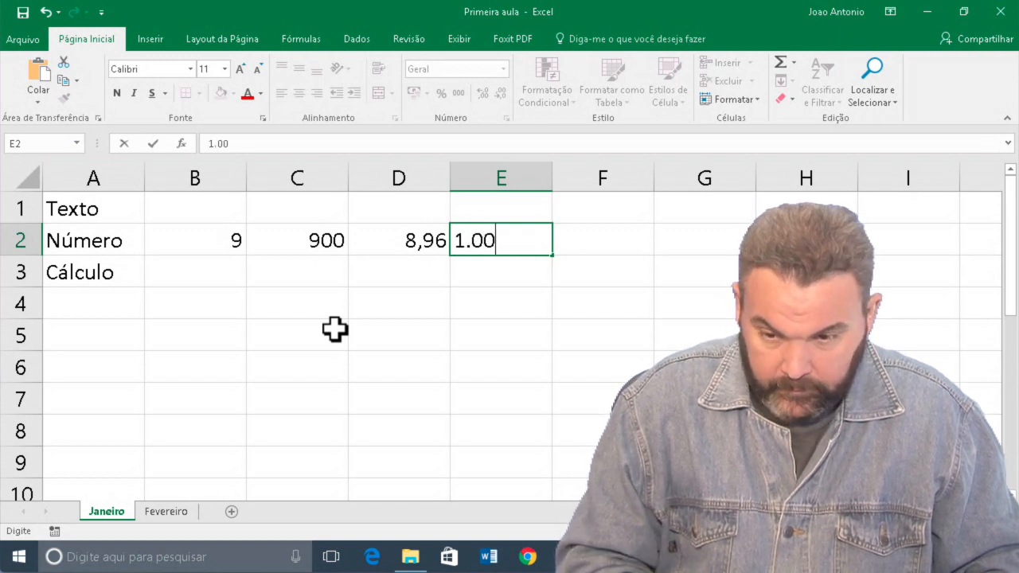
{"action": "type", "text": "0,00"}
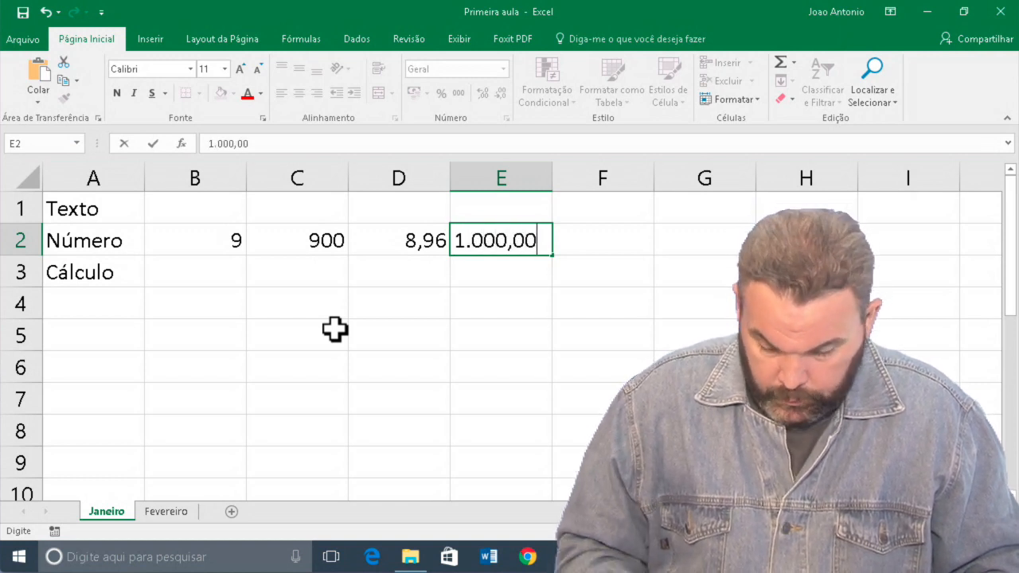
{"action": "key", "text": "Return"}
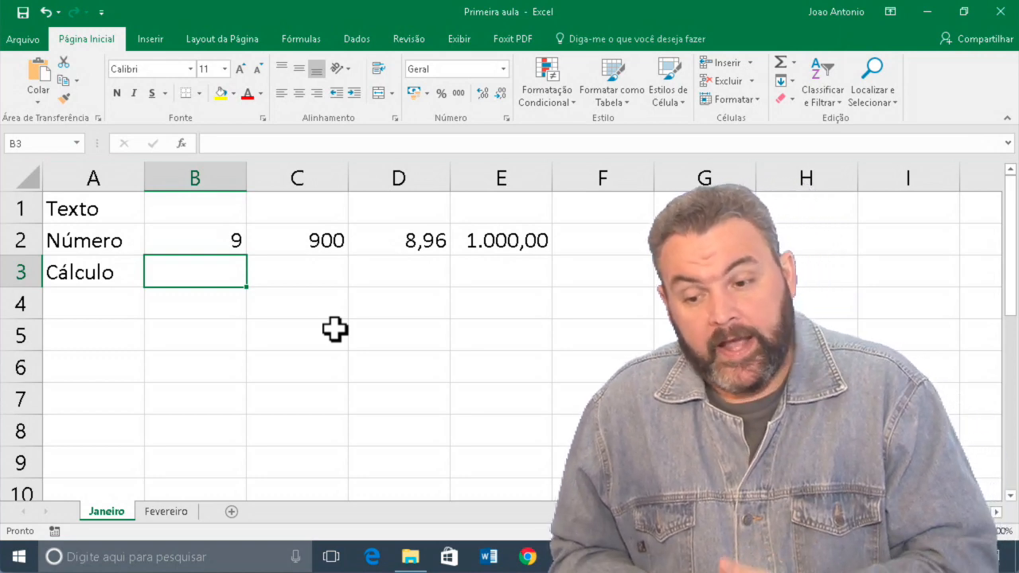
- Enter 8.5 in cell B1 and 1,000,00 in cell C1 as examples in the Texto row
{"action": "key", "text": "Up"}
{"action": "key", "text": "Up"}
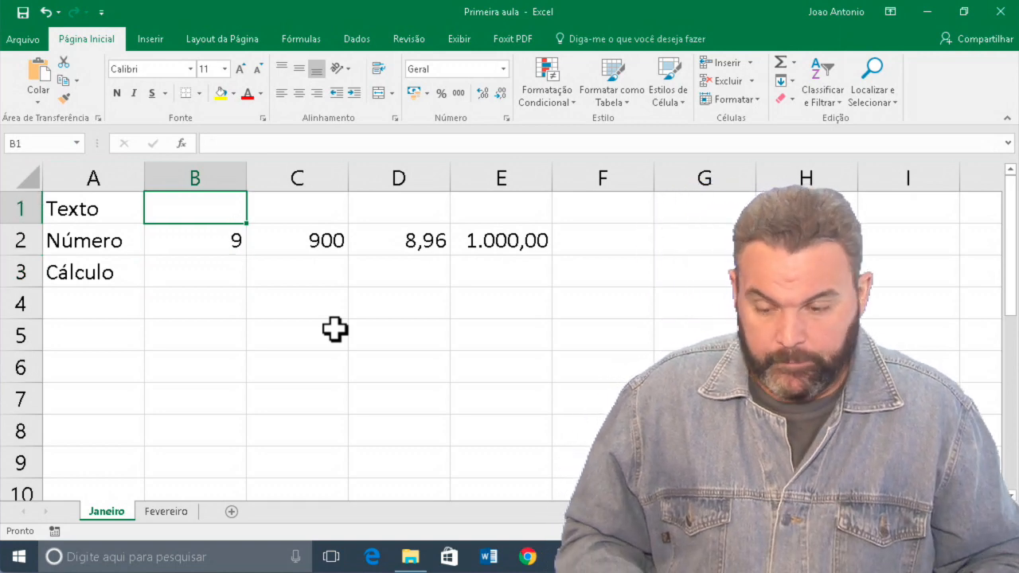
{"action": "type", "text": "8"}
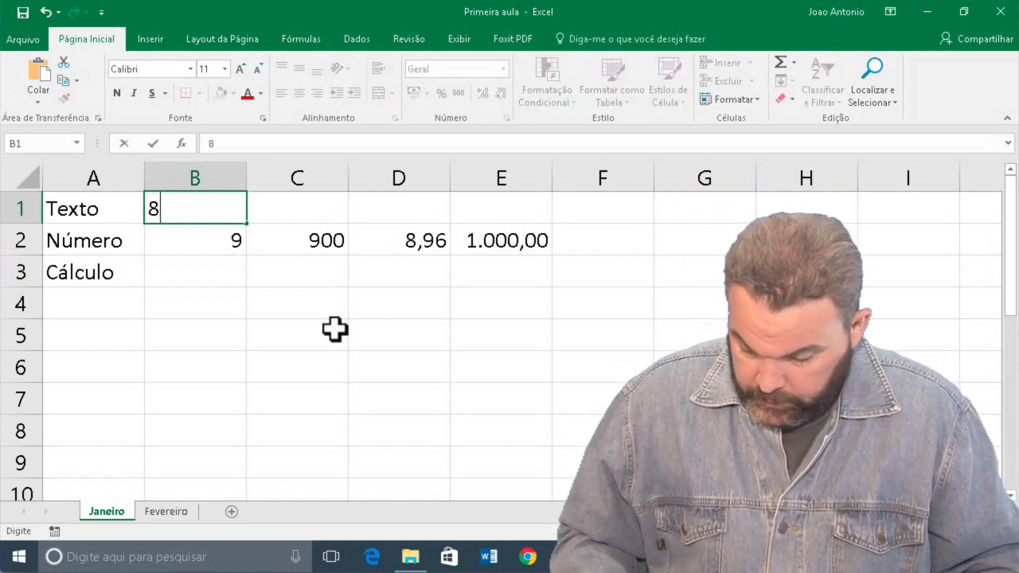
{"action": "type", "text": ".5"}
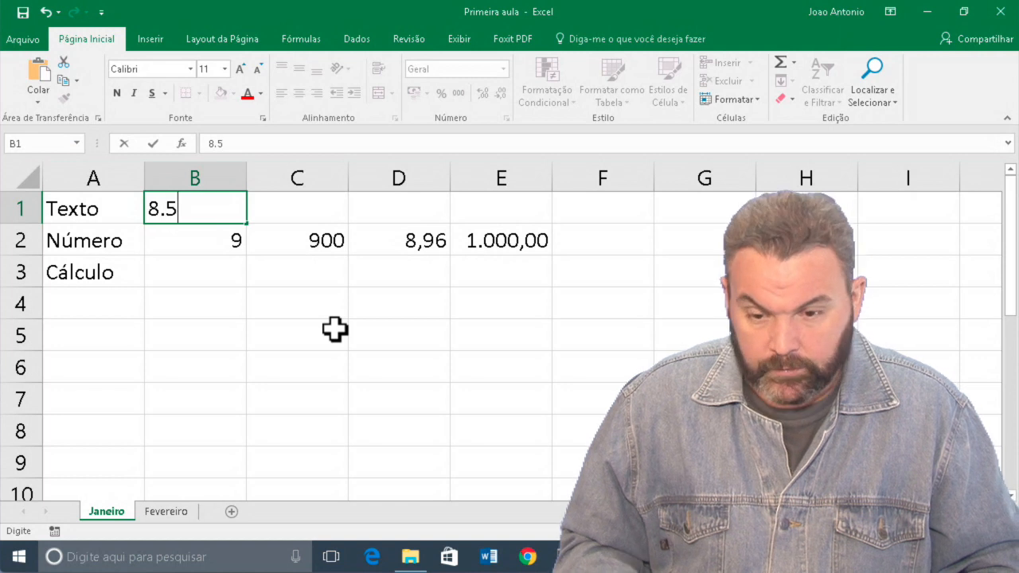
{"action": "key", "text": "Return"}
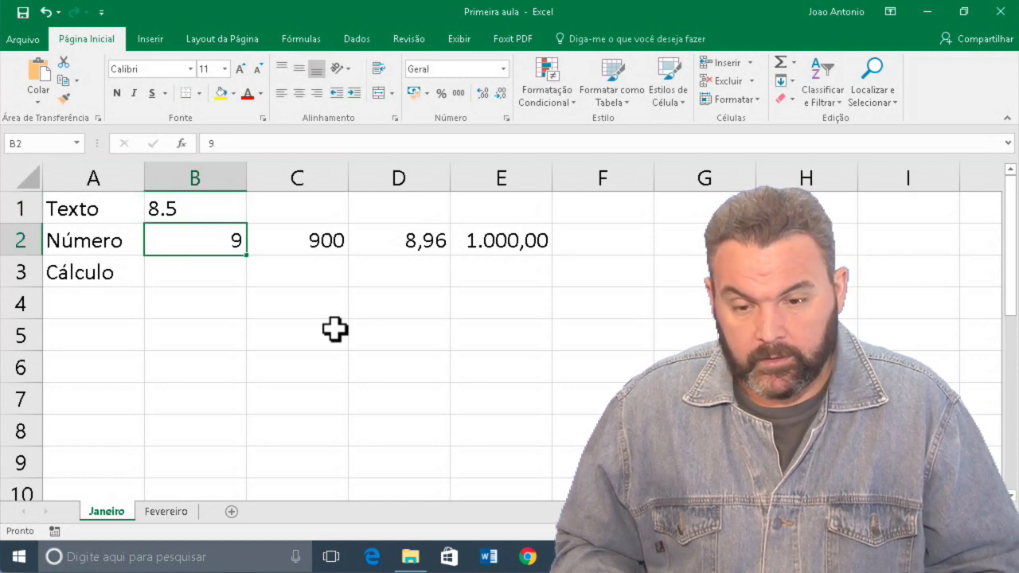
{"action": "key", "text": "Up"}
{"action": "key", "text": "Right"}
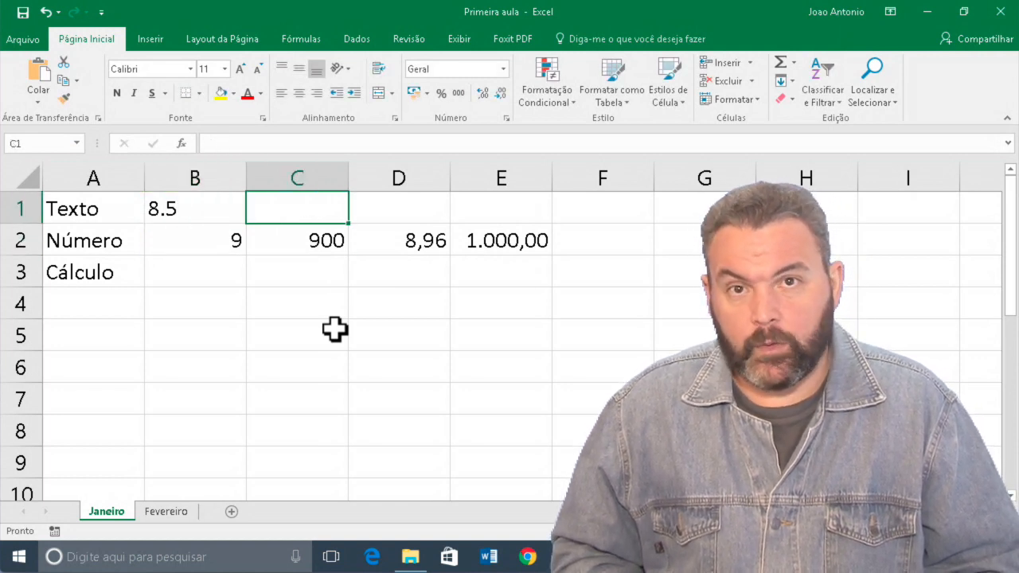
{"action": "type", "text": "1"}
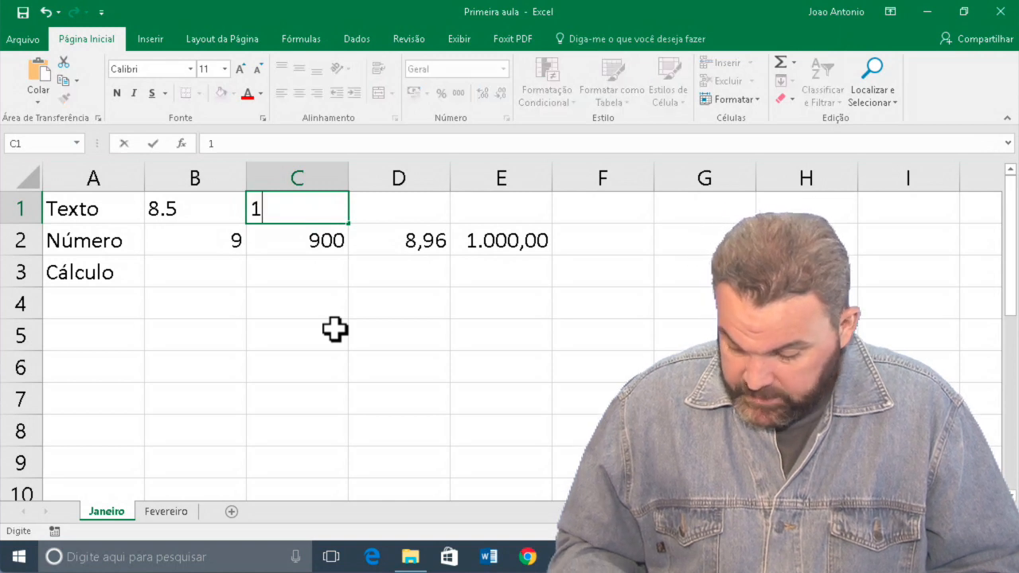
{"action": "type", "text": ",000,00"}
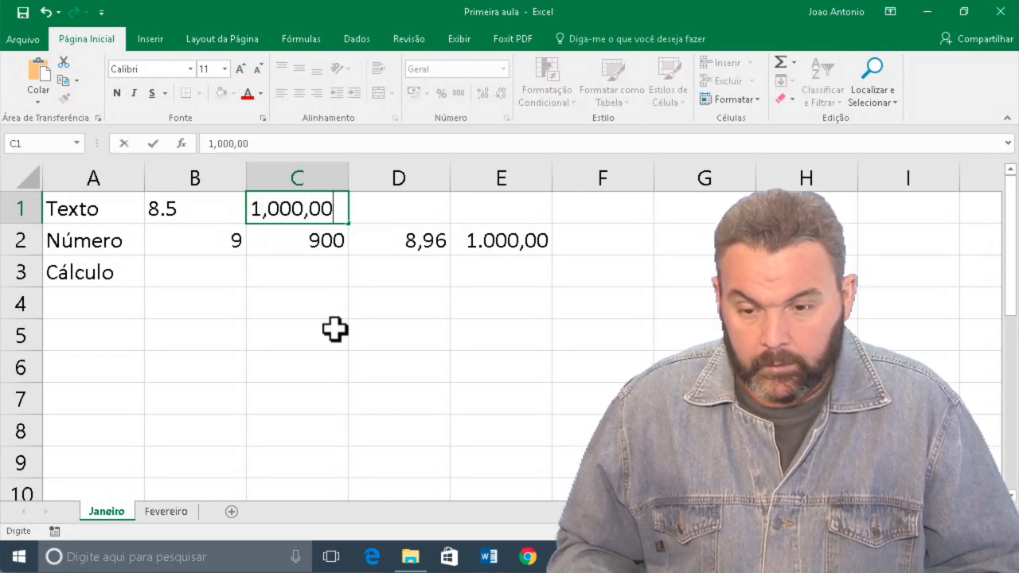
{"action": "key", "text": "Return"}
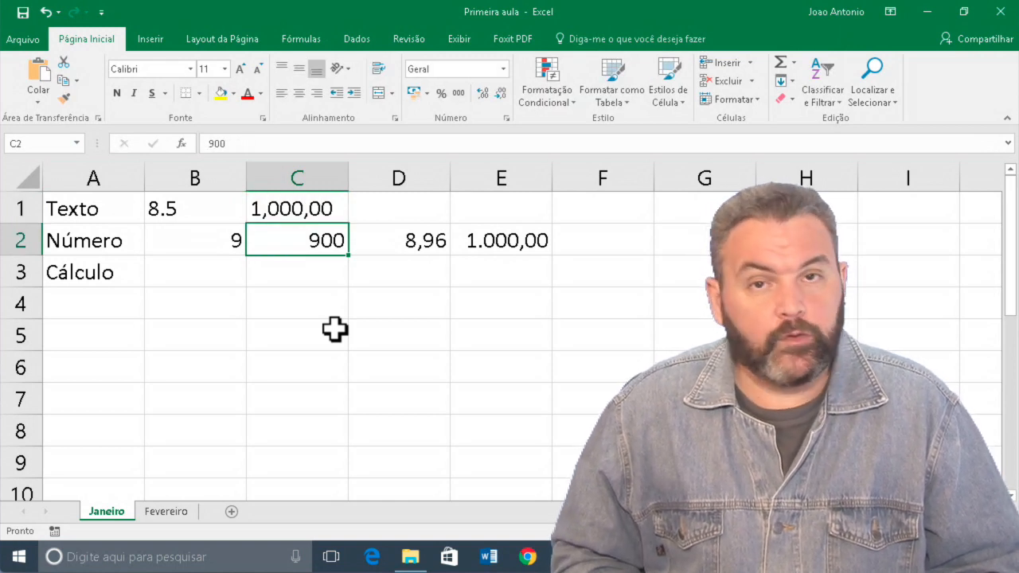
- Enter the words casa in cell D1 and oi in cell E1 of the Texto row
{"action": "key", "text": "Right"}
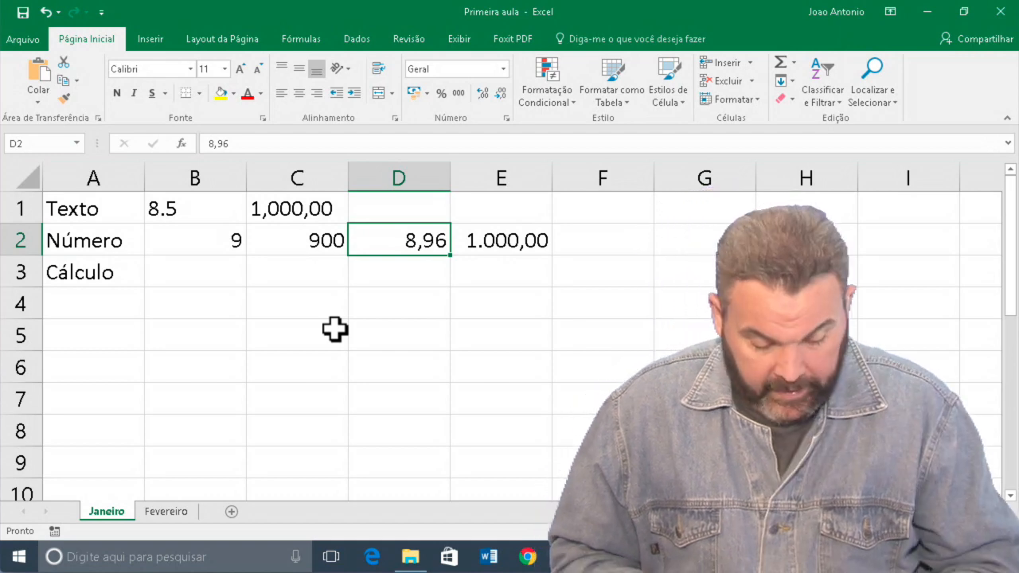
{"action": "type", "text": "c"}
{"action": "key", "text": "Escape"}
{"action": "key", "text": "Up"}
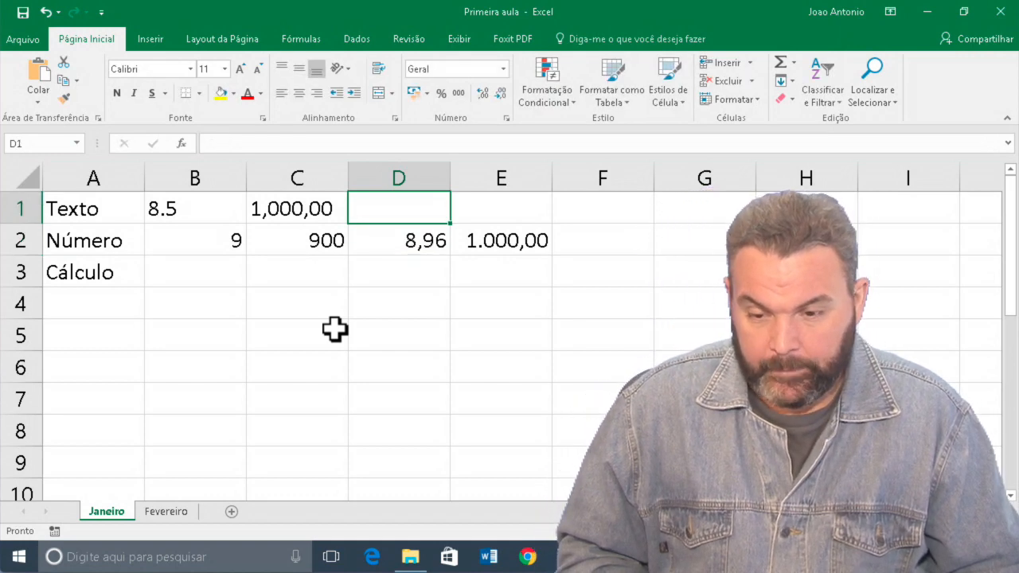
{"action": "type", "text": "casa"}
{"action": "key", "text": "Return"}
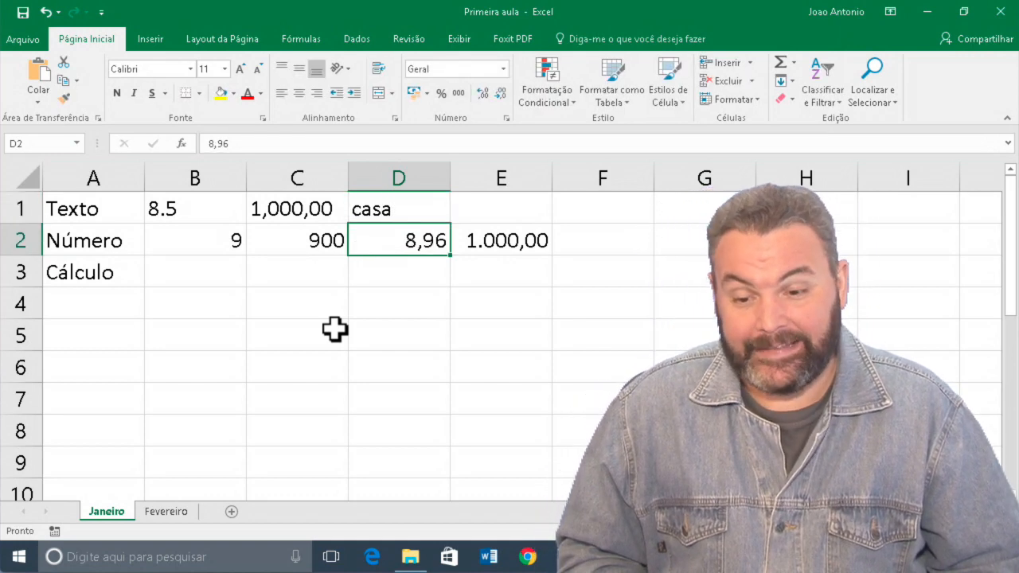
{"action": "key", "text": "Right"}
{"action": "key", "text": "Up"}
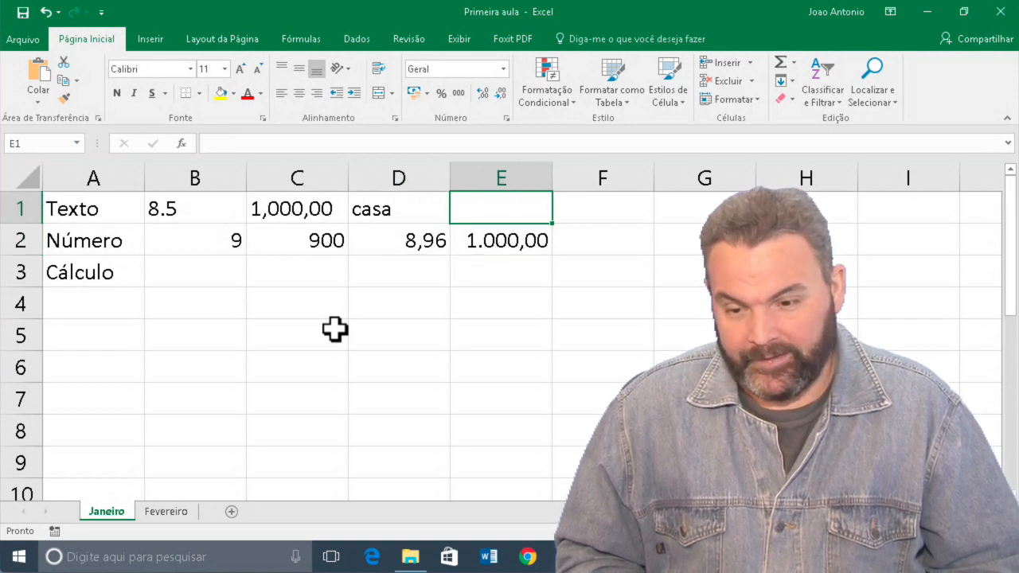
{"action": "type", "text": "oi"}
{"action": "key", "text": "Return"}
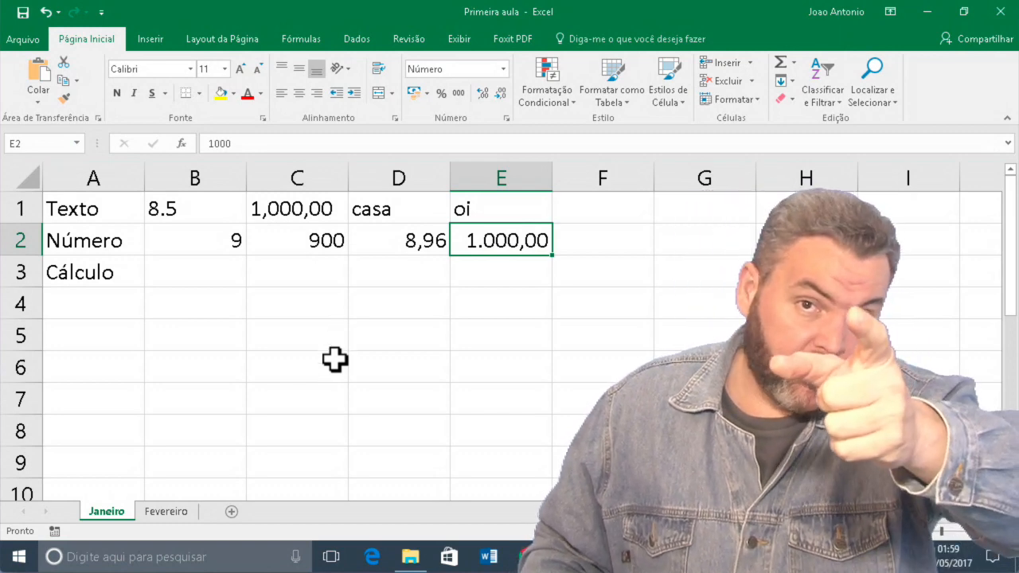
- Enter 9,5 in cell B6 and 9.5 in cell B7 to compare comma and point as decimal separators
{"action": "left_click", "coordinate": [218, 357]}
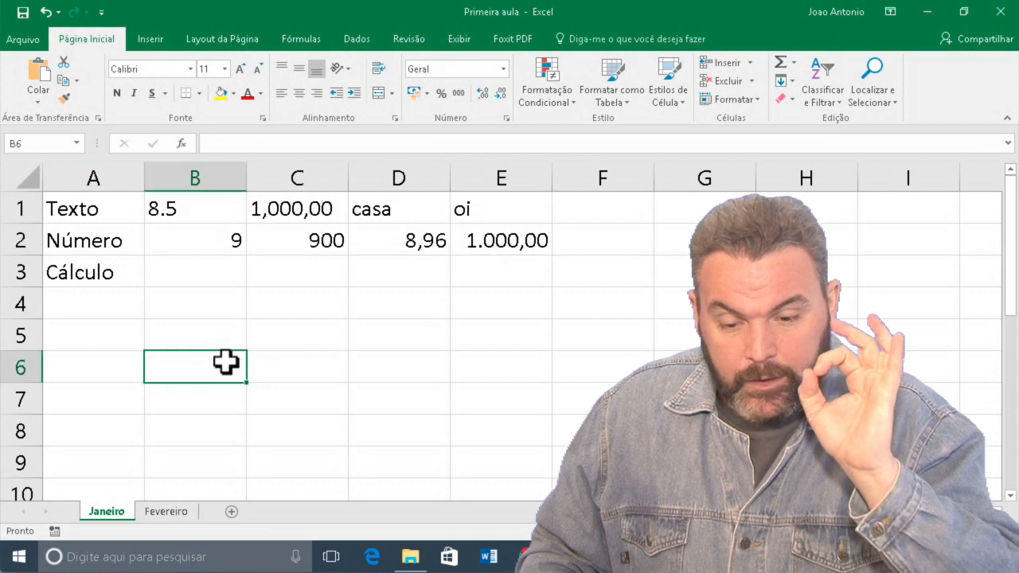
{"action": "type", "text": "9,5"}
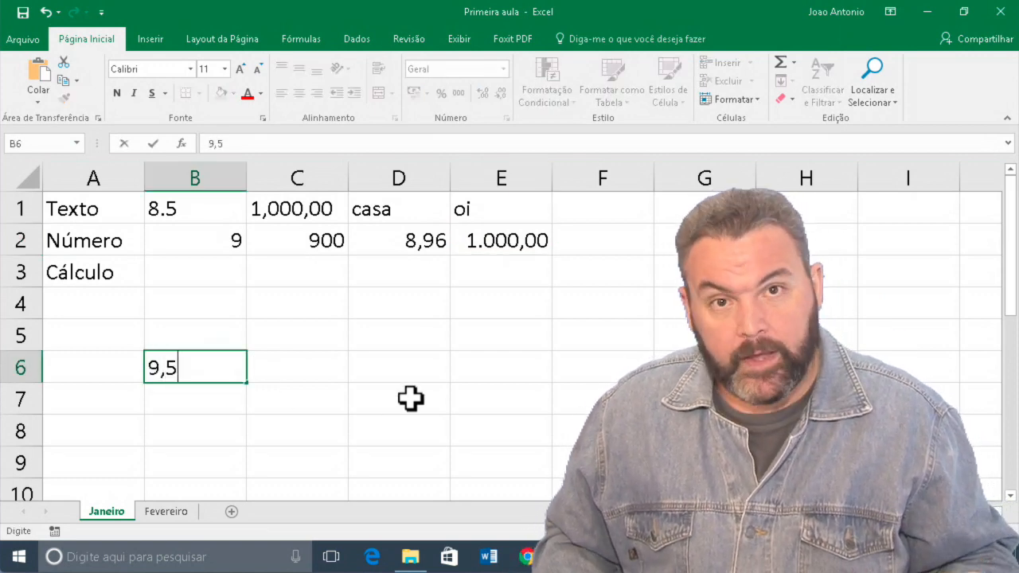
{"action": "key", "text": "Return"}
{"action": "type", "text": "9.5"}
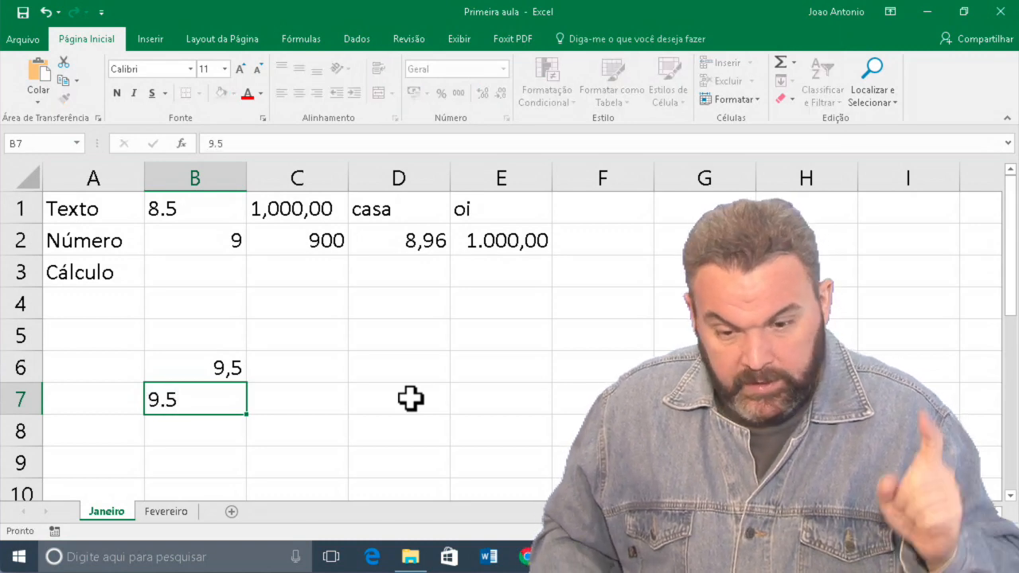
{"action": "key", "text": "Return"}
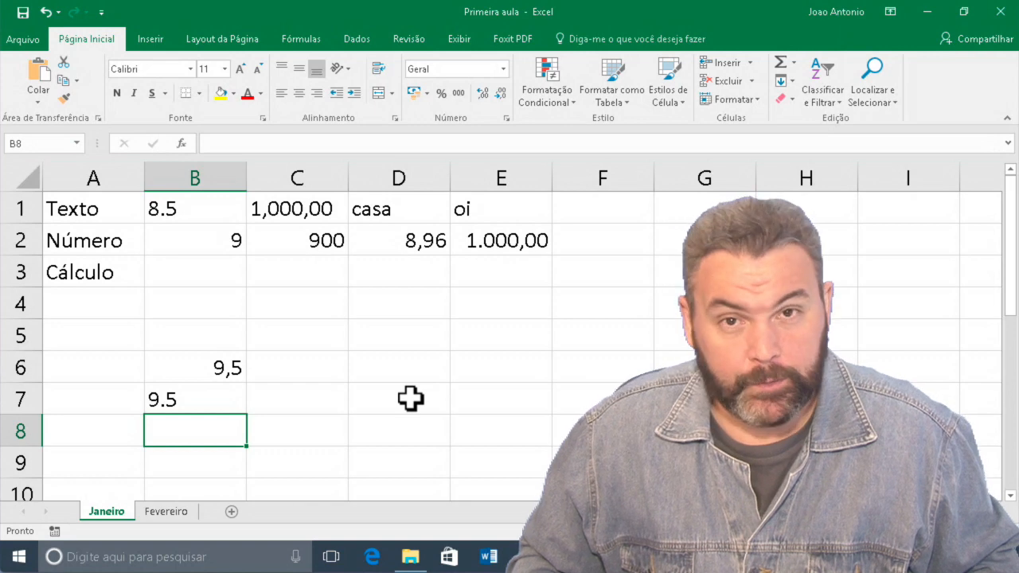
- Switch from the spreadsheet to the Reflector 2 application
{"action": "key", "text": "super+Tab"}
{"action": "key", "text": "super+Tab"}
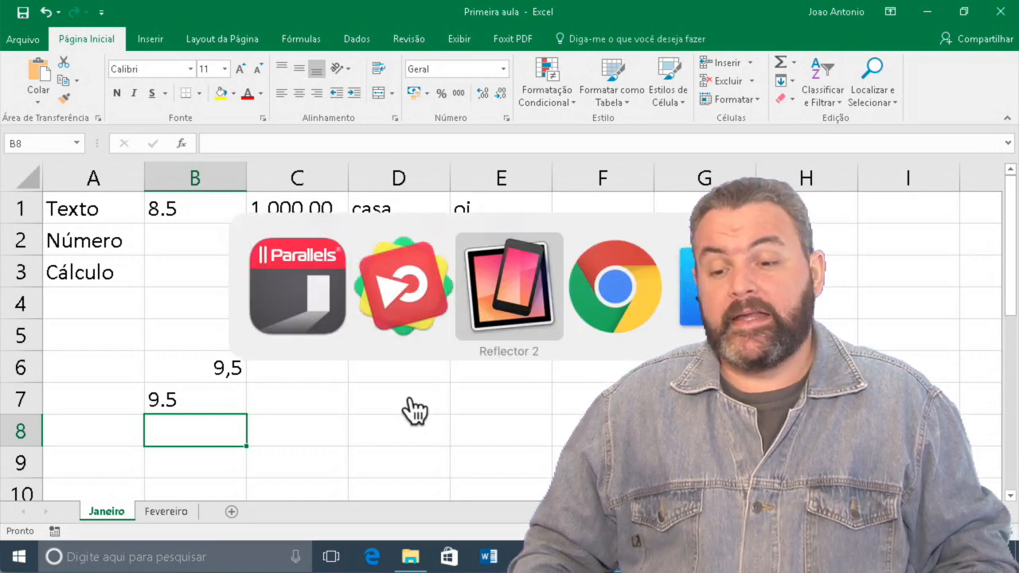